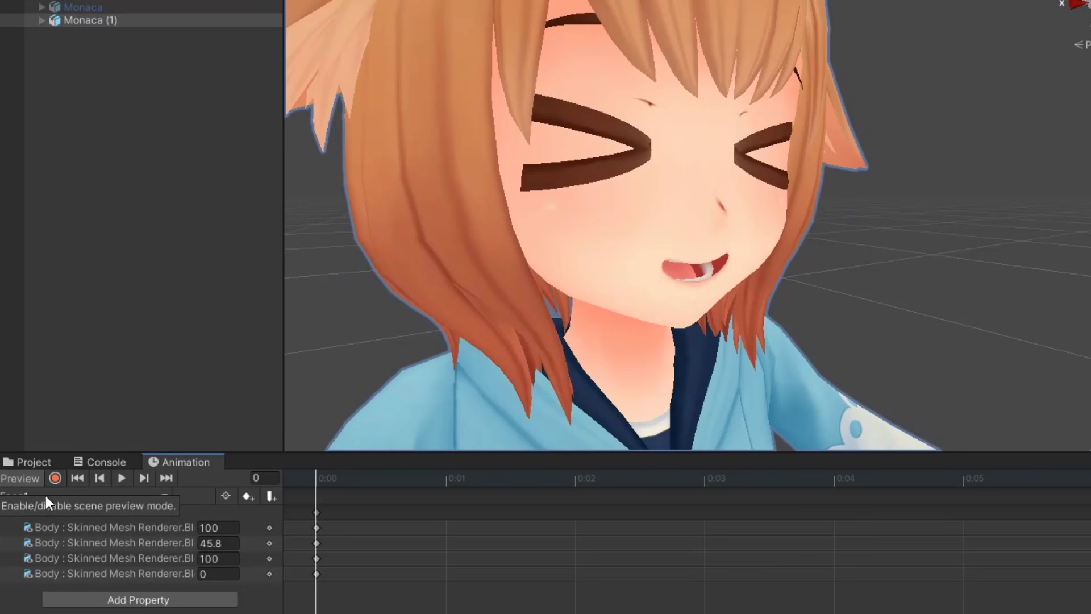
Preview the Face2 and Face3 animation clips on the Monaca (1) avatar.
{"action": "left_click", "coordinate": [49, 496]}
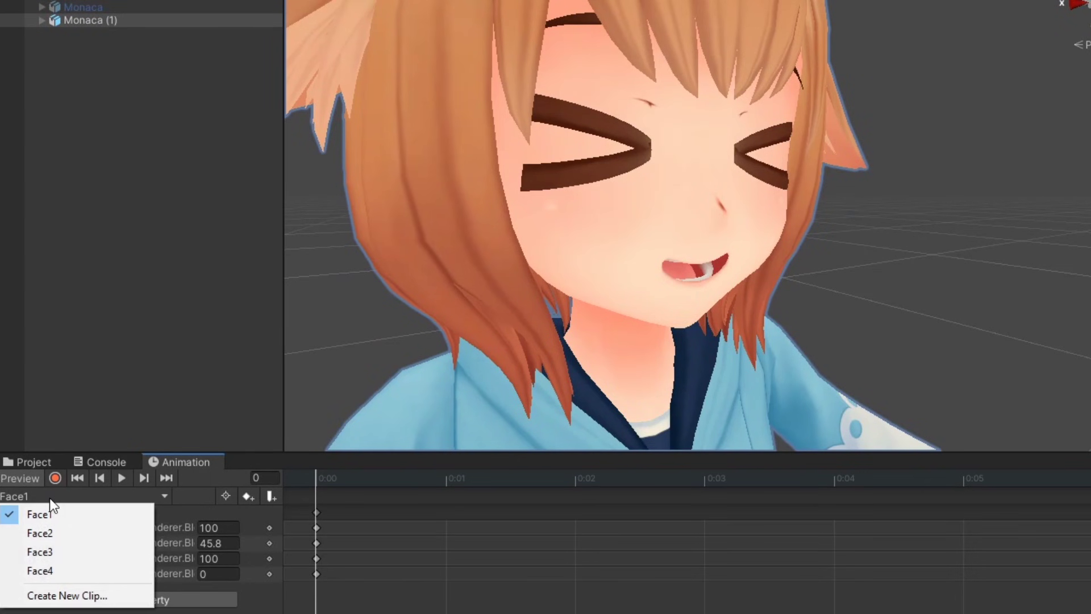
{"action": "left_click", "coordinate": [40, 531]}
{"action": "left_click", "coordinate": [24, 482]}
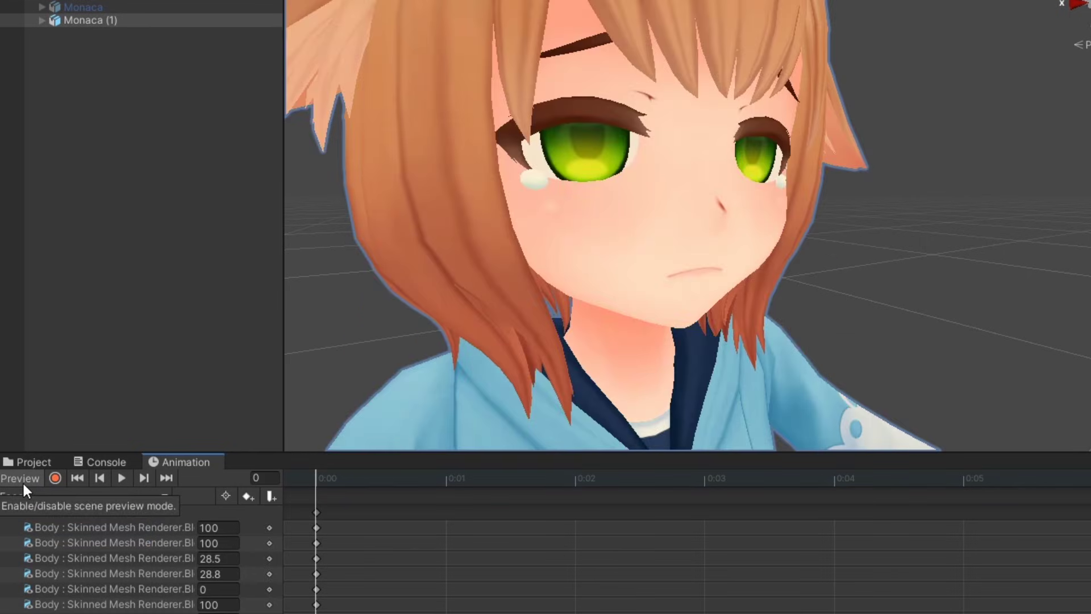
{"action": "left_click", "coordinate": [99, 499]}
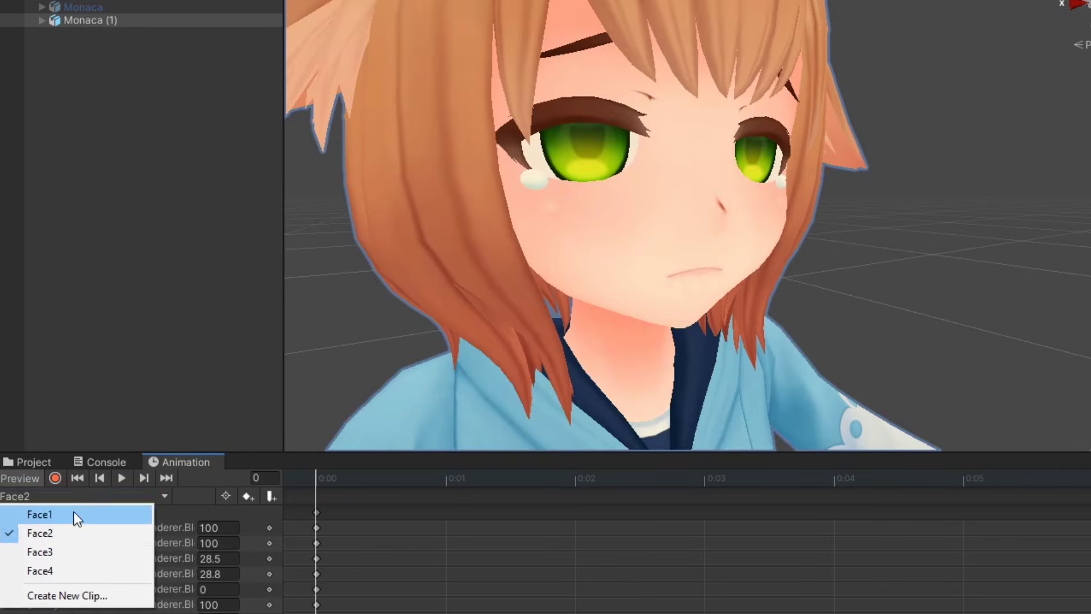
{"action": "left_click", "coordinate": [46, 549]}
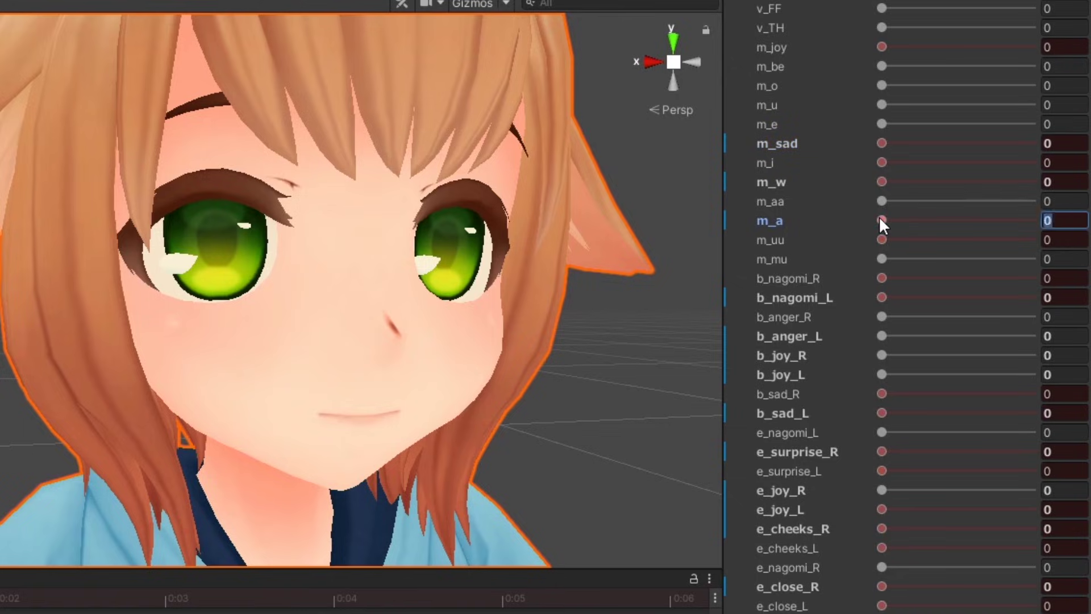
Try out the face mesh's blend shapes, including e_surprise_R at 100, to see how they alter the expression.
{"action": "mouse_move", "coordinate": [879, 215]}
{"action": "left_mouse_down"}
{"action": "mouse_move", "coordinate": [1012, 214]}
{"action": "mouse_move", "coordinate": [878, 221]}
{"action": "left_mouse_up"}
{"action": "left_click_drag", "start_coordinate": [882, 547], "coordinate": [817, 544]}
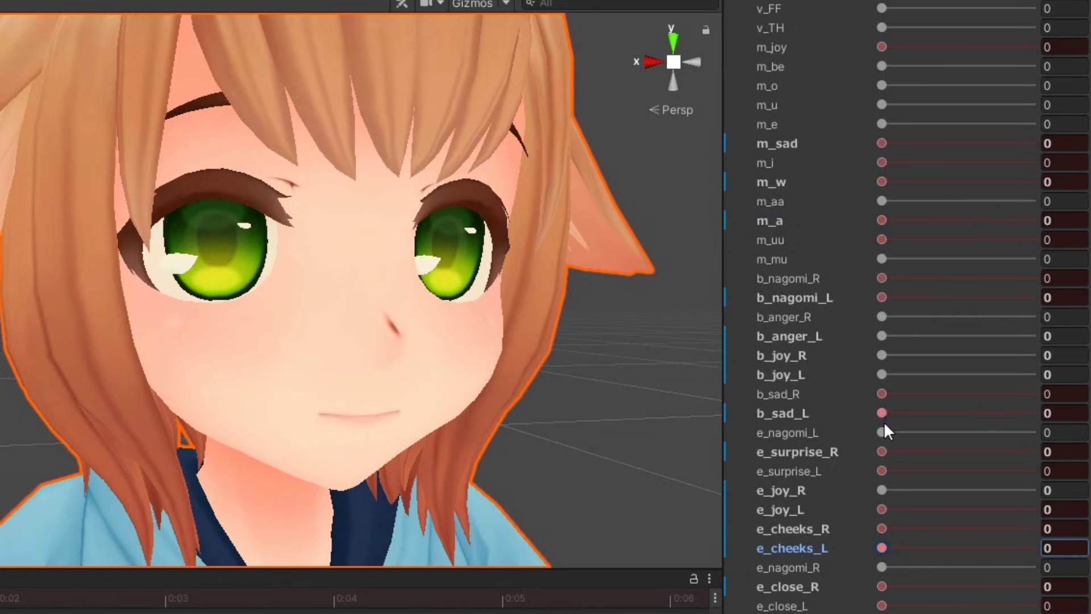
{"action": "left_click_drag", "start_coordinate": [882, 452], "coordinate": [1087, 459]}
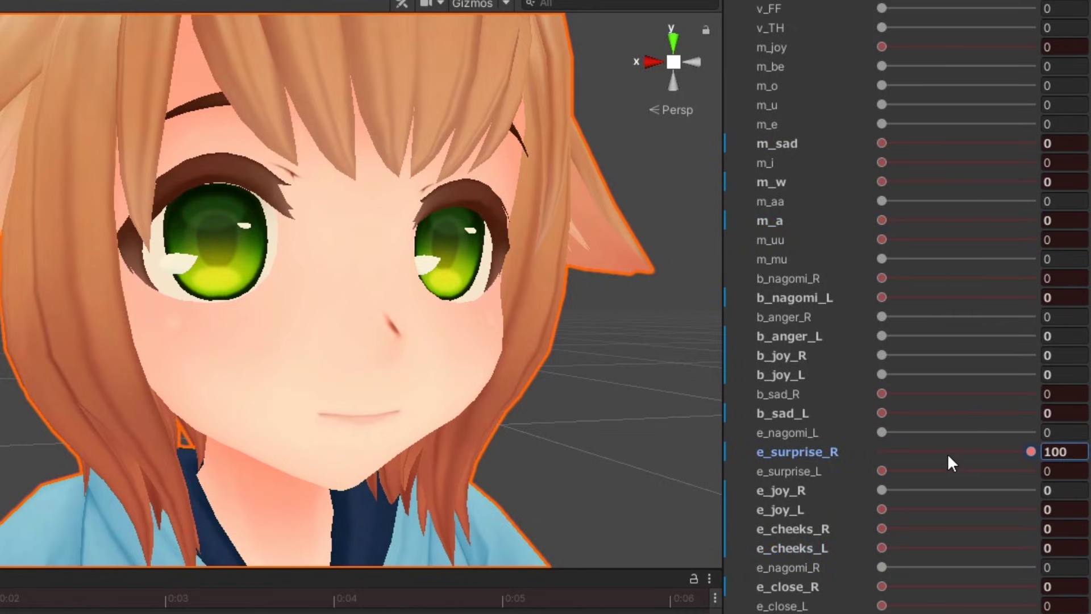
{"action": "left_click_drag", "start_coordinate": [946, 453], "coordinate": [824, 463]}
{"action": "left_click_drag", "start_coordinate": [882, 239], "coordinate": [925, 259]}
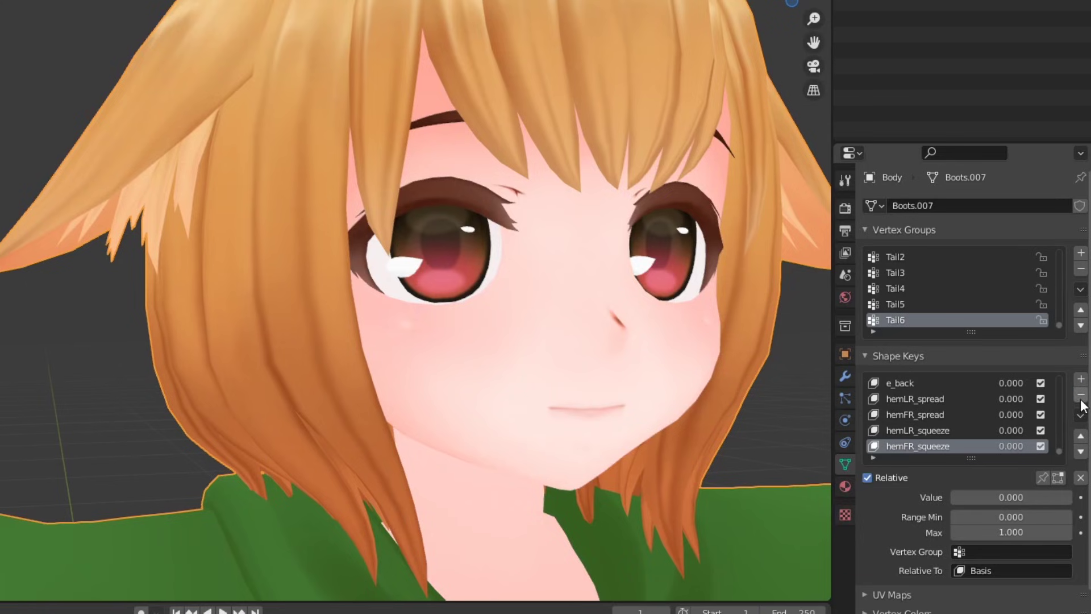
In Blender, add a new shape key to the Body mesh and lower its value.
{"action": "left_click", "coordinate": [1081, 378]}
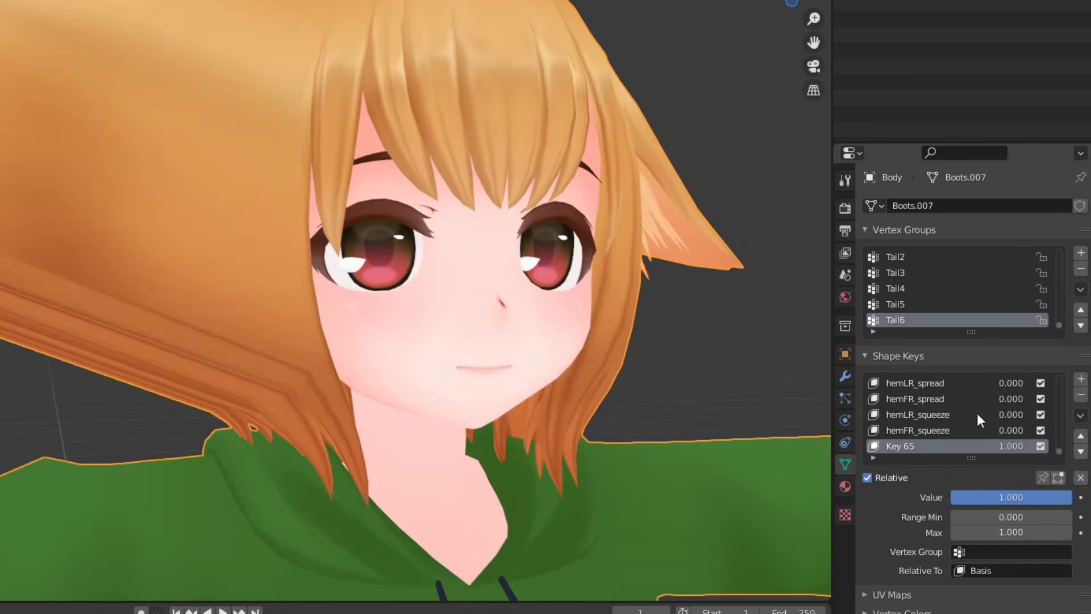
{"action": "left_click_drag", "start_coordinate": [1012, 497], "coordinate": [948, 497]}
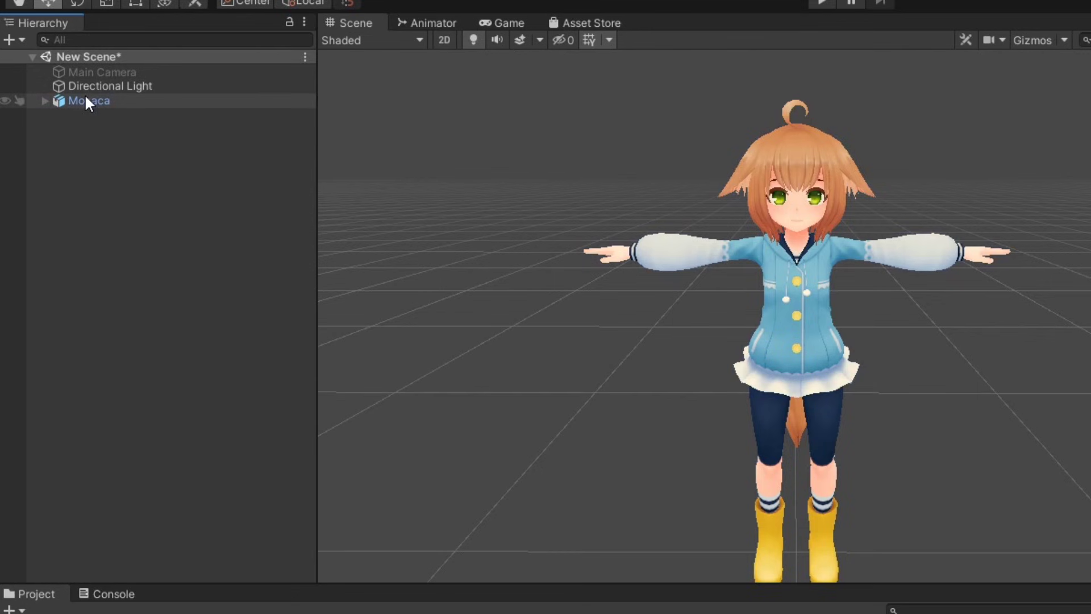
In Unity, duplicate the Monaca avatar in the scene.
{"action": "left_click", "coordinate": [86, 101]}
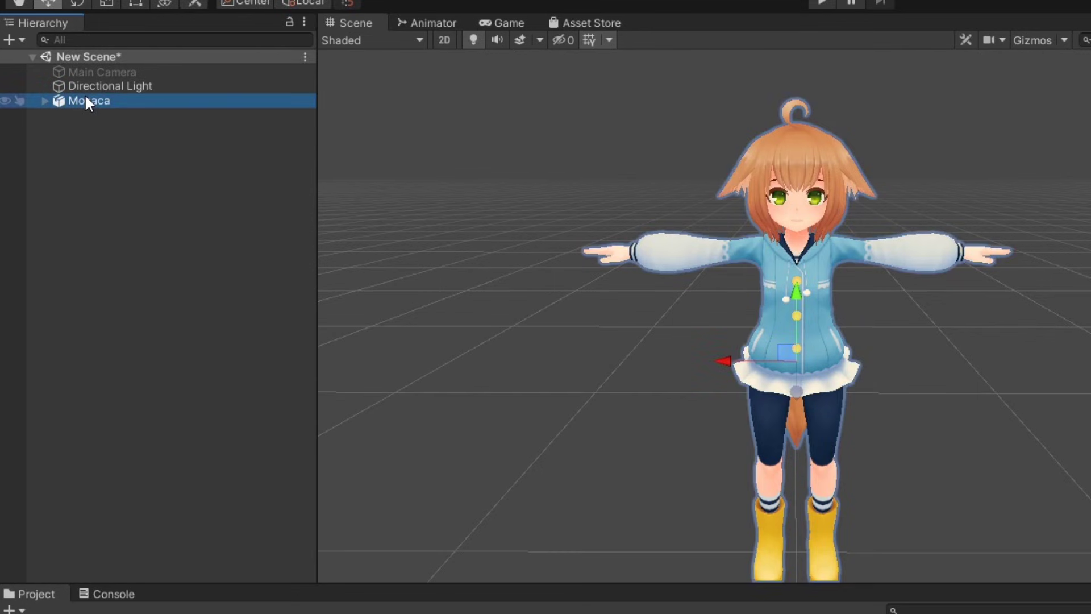
{"action": "key", "text": "ctrl+d"}
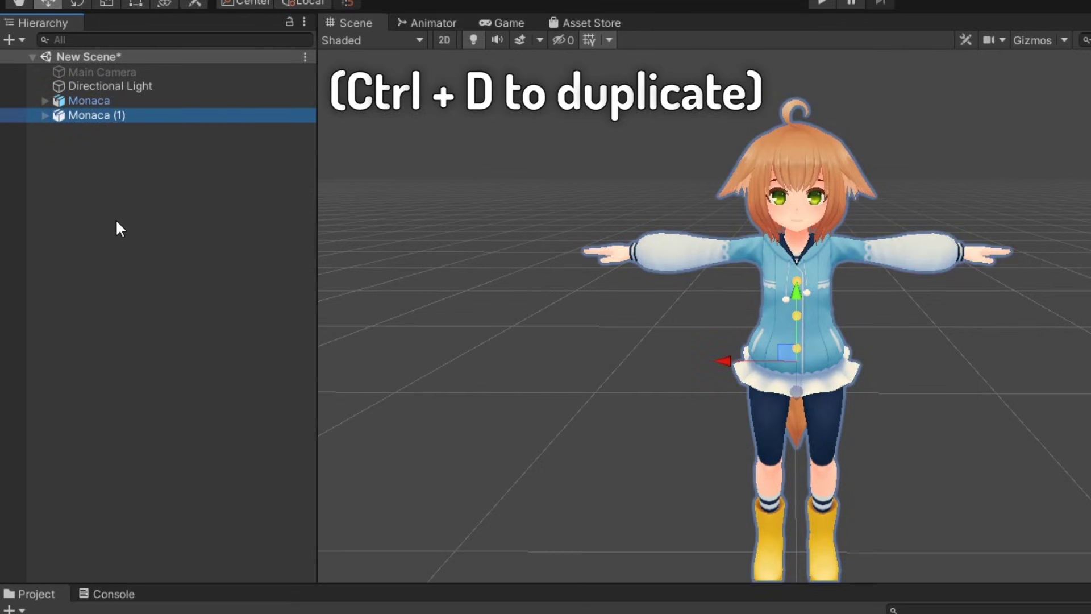
Open the Animation window for Monaca (1) and create an animation clip named Face1.
{"action": "left_click", "coordinate": [336, 22]}
{"action": "mouse_move", "coordinate": [365, 285]}
{"action": "left_click", "coordinate": [565, 284]}
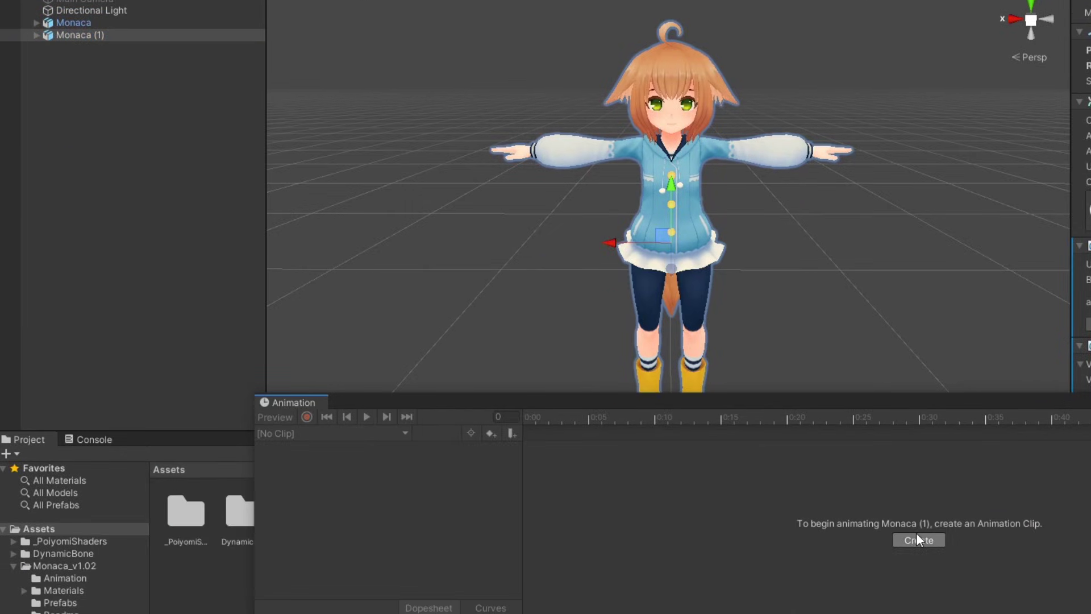
{"action": "left_click", "coordinate": [916, 535]}
{"action": "type", "text": "Face1"}
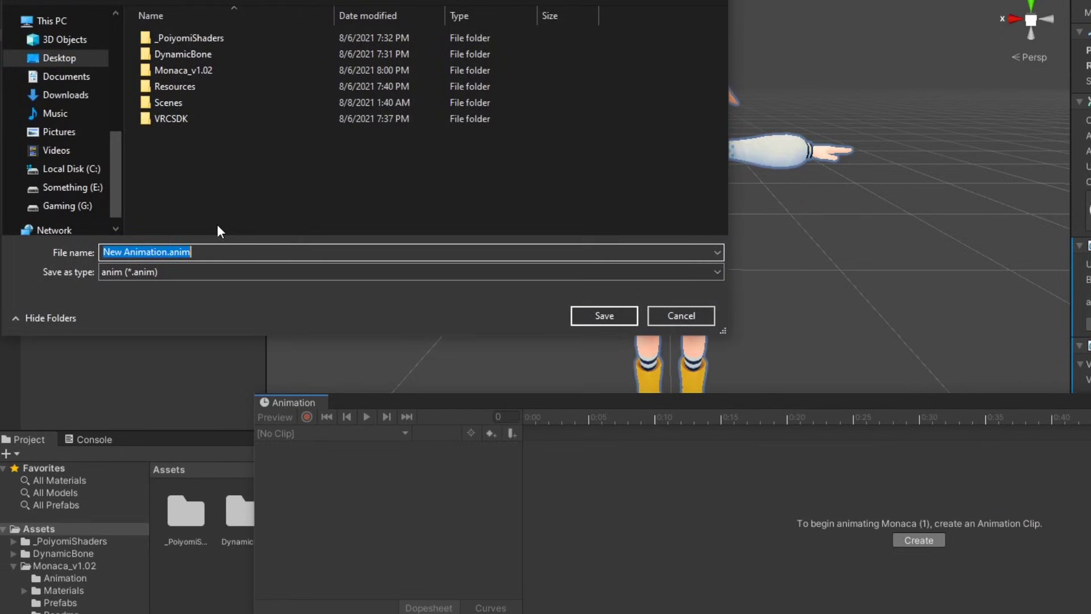
{"action": "key", "text": "Return"}
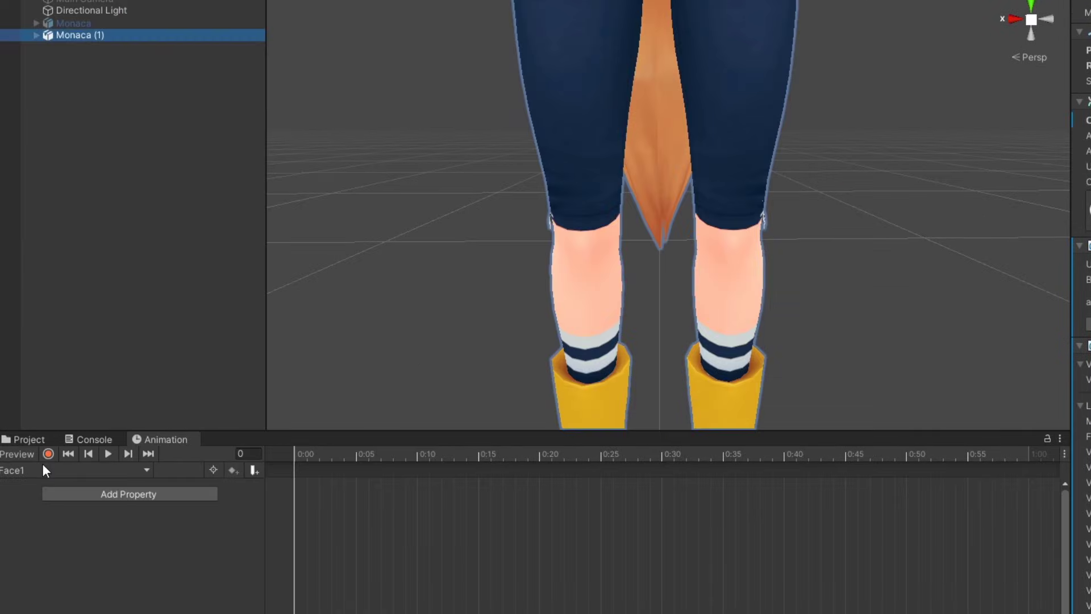
Start recording the Face1 clip and expand the blend shapes of Monaca (1)'s Body mesh.
{"action": "left_click", "coordinate": [47, 455]}
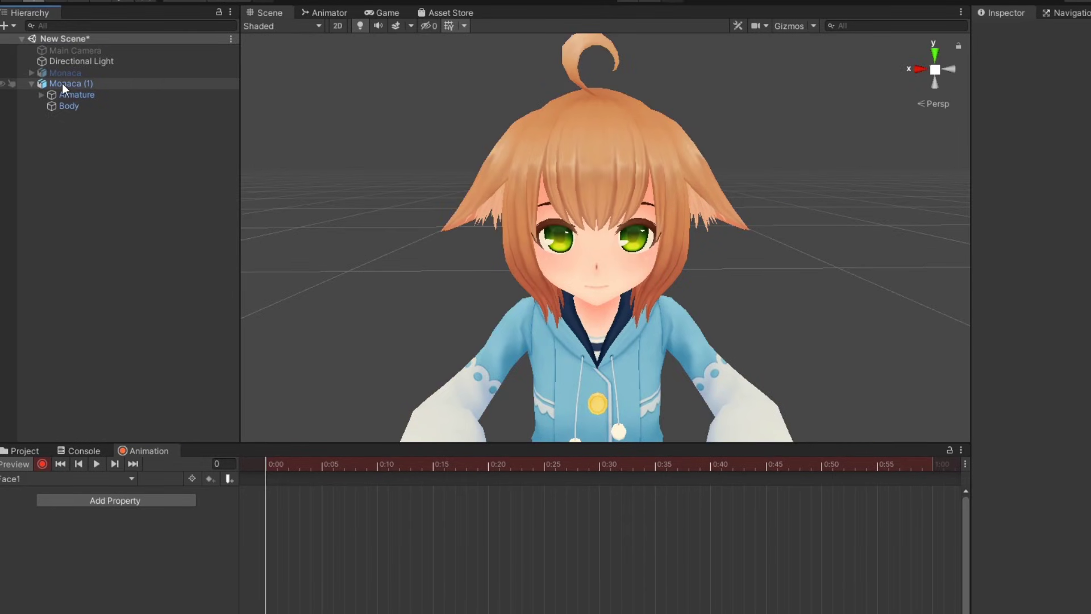
{"action": "left_click", "coordinate": [71, 36]}
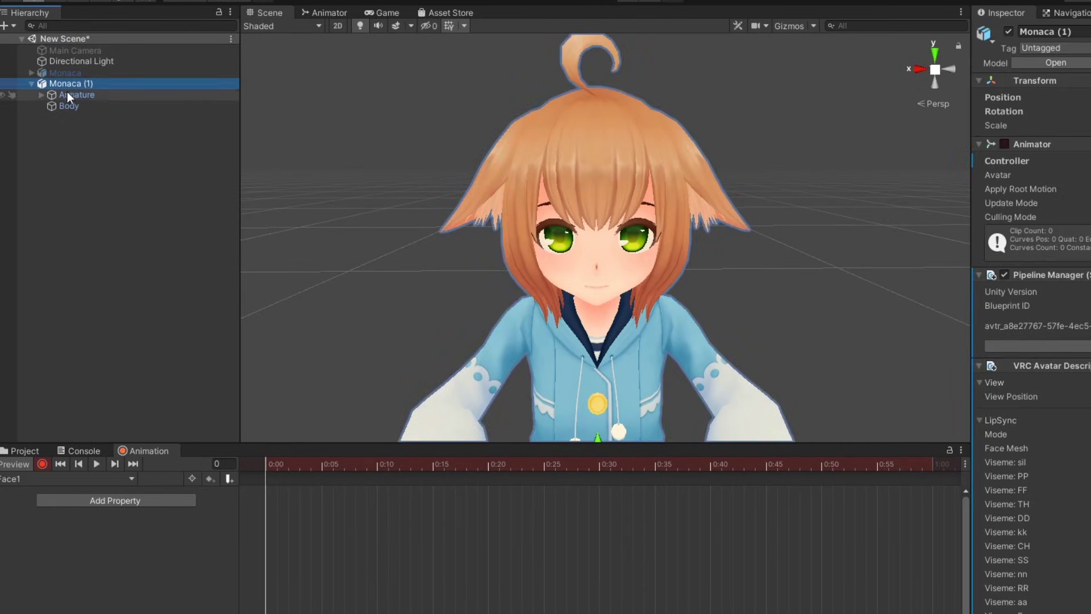
{"action": "left_click", "coordinate": [81, 60]}
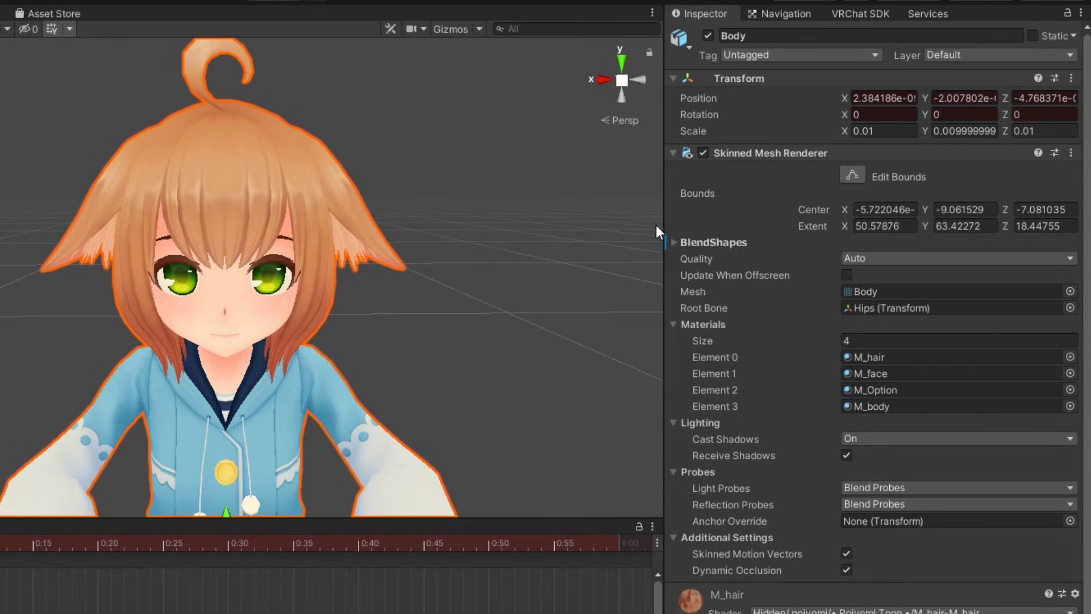
{"action": "left_click", "coordinate": [981, 210]}
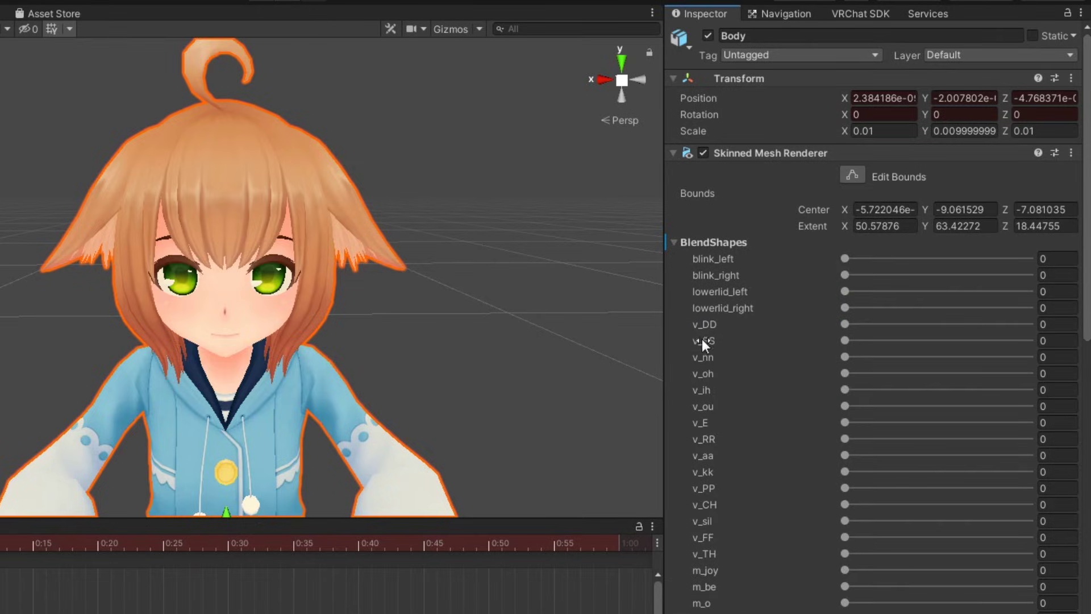
Set the m_joy blend shape to 100 and adjust further blend shapes to form the Face1 expression.
{"action": "scroll", "coordinate": [717, 344], "scroll_direction": "down", "scroll_amount": 5}
{"action": "left_click_drag", "start_coordinate": [857, 275], "coordinate": [1033, 275]}
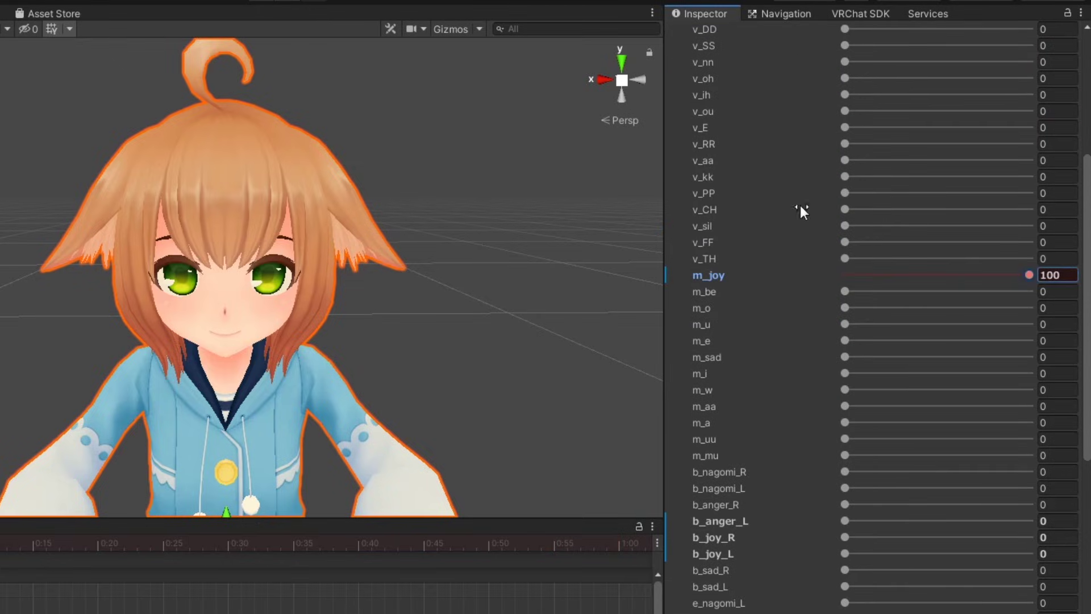
{"action": "scroll", "coordinate": [802, 210], "scroll_direction": "up", "scroll_amount": 3}
{"action": "left_click_drag", "start_coordinate": [845, 586], "coordinate": [841, 586]}
{"action": "left_click_drag", "start_coordinate": [845, 570], "coordinate": [930, 571]}
{"action": "mouse_move", "coordinate": [471, 375]}
{"action": "right_mouse_down"}
{"action": "mouse_move", "coordinate": [472, 475]}
{"action": "mouse_move", "coordinate": [472, 381]}
{"action": "right_mouse_up"}
{"action": "scroll", "coordinate": [472, 381], "scroll_direction": "up", "scroll_amount": 3}
{"action": "scroll", "coordinate": [795, 554], "scroll_direction": "down", "scroll_amount": 8}
{"action": "left_click_drag", "start_coordinate": [844, 503], "coordinate": [1033, 503]}
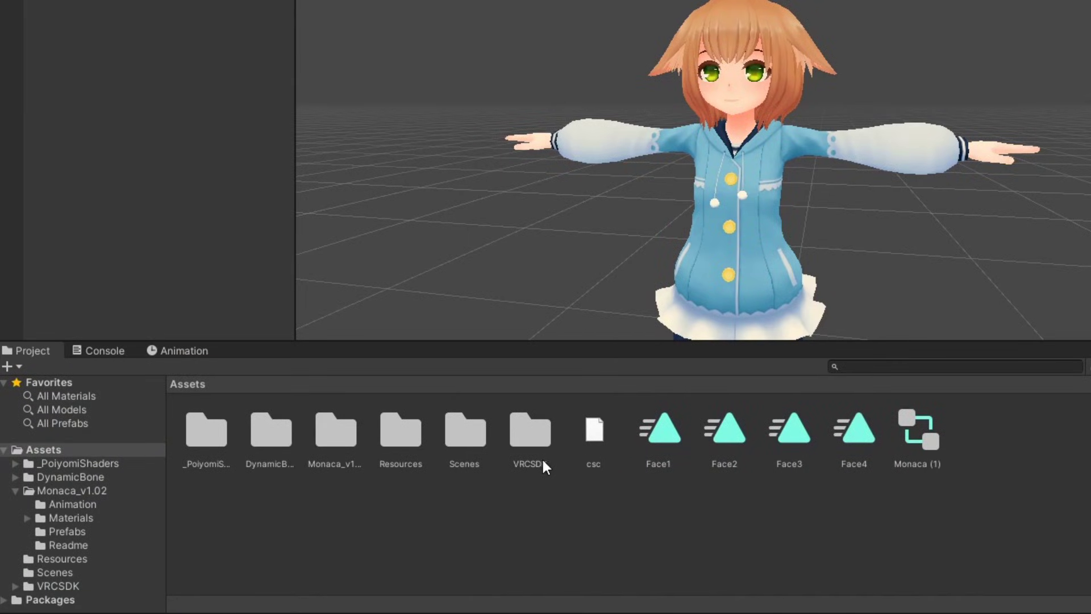
Duplicate the vrc_AvatarV3HandsLayer controller in VRCSDK/Examples3/Animation/Controllers.
{"action": "double_click", "coordinate": [541, 456]}
{"action": "double_click", "coordinate": [271, 433]}
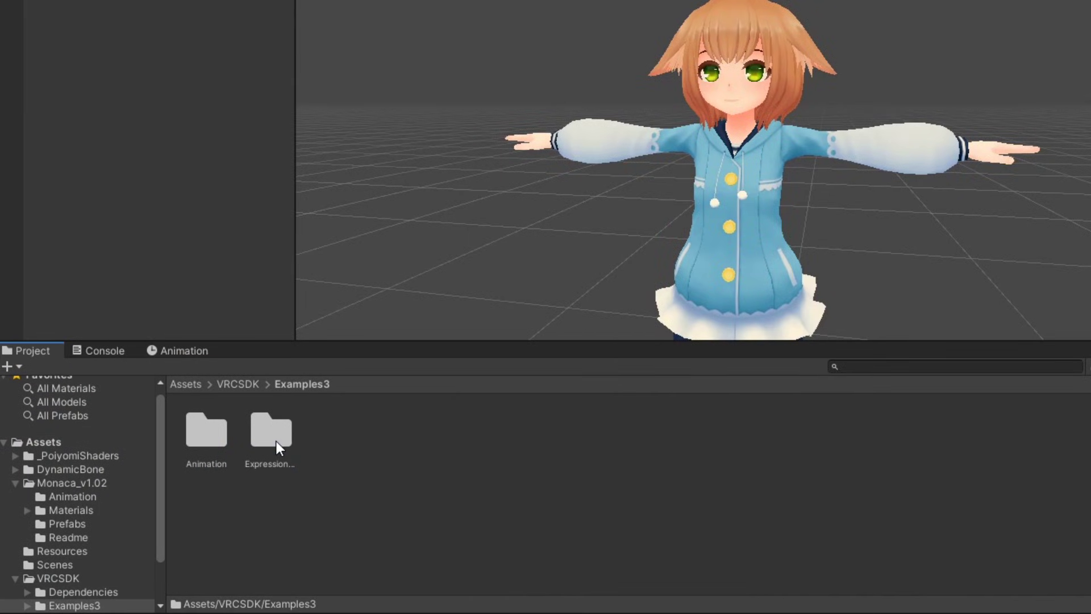
{"action": "double_click", "coordinate": [209, 444]}
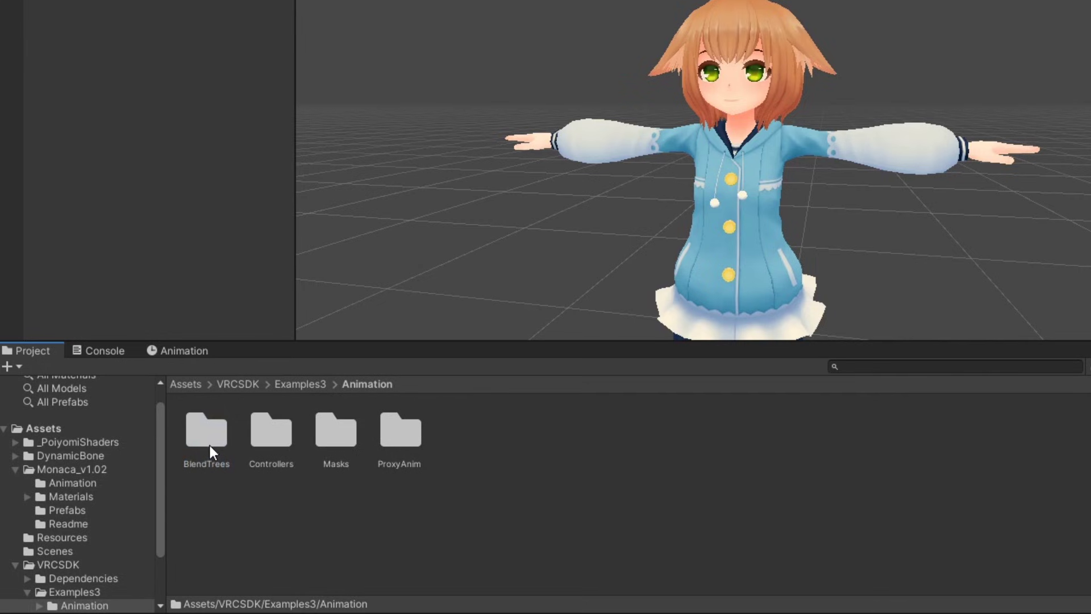
{"action": "double_click", "coordinate": [288, 450]}
{"action": "left_click", "coordinate": [339, 432]}
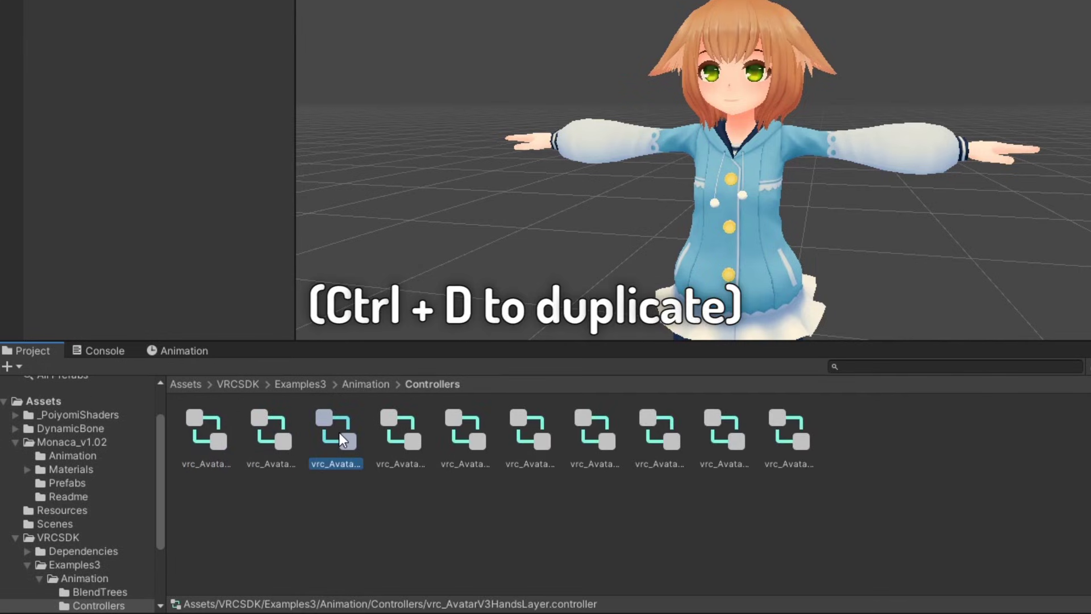
{"action": "key", "text": "ctrl+d"}
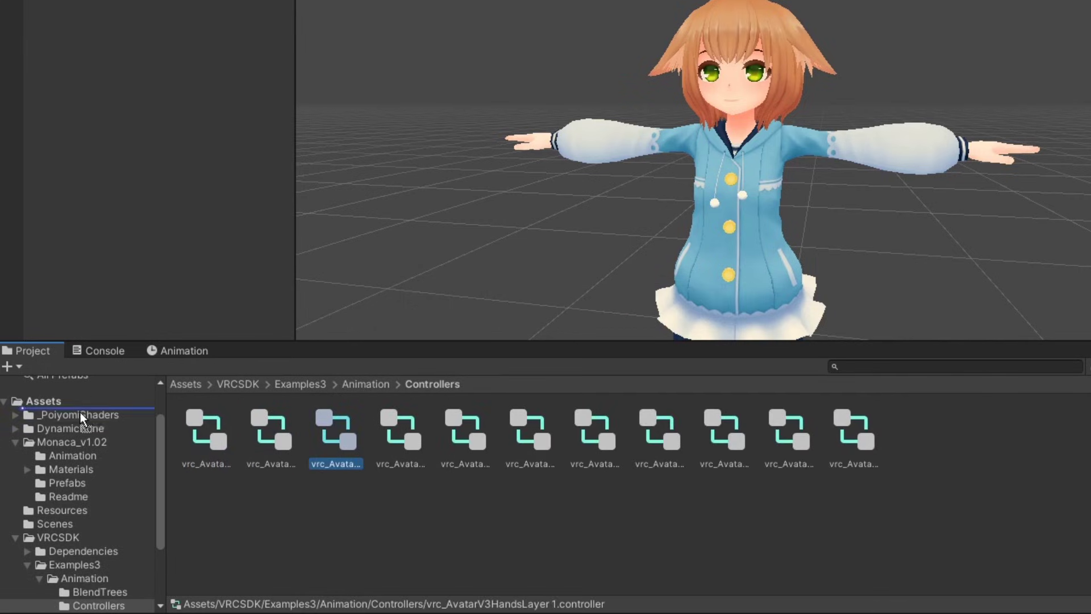
Move the duplicated hands layer controller into the main Assets folder and rename it MonacaFX.
{"action": "left_click_drag", "start_coordinate": [336, 430], "coordinate": [53, 401]}
{"action": "left_click", "coordinate": [52, 402]}
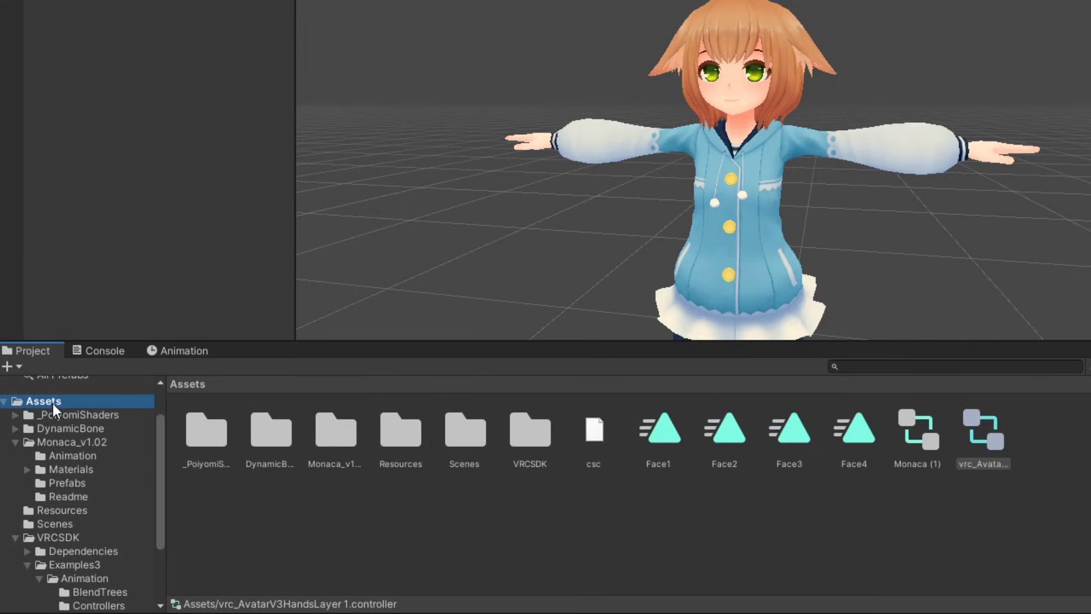
{"action": "key", "text": "F2"}
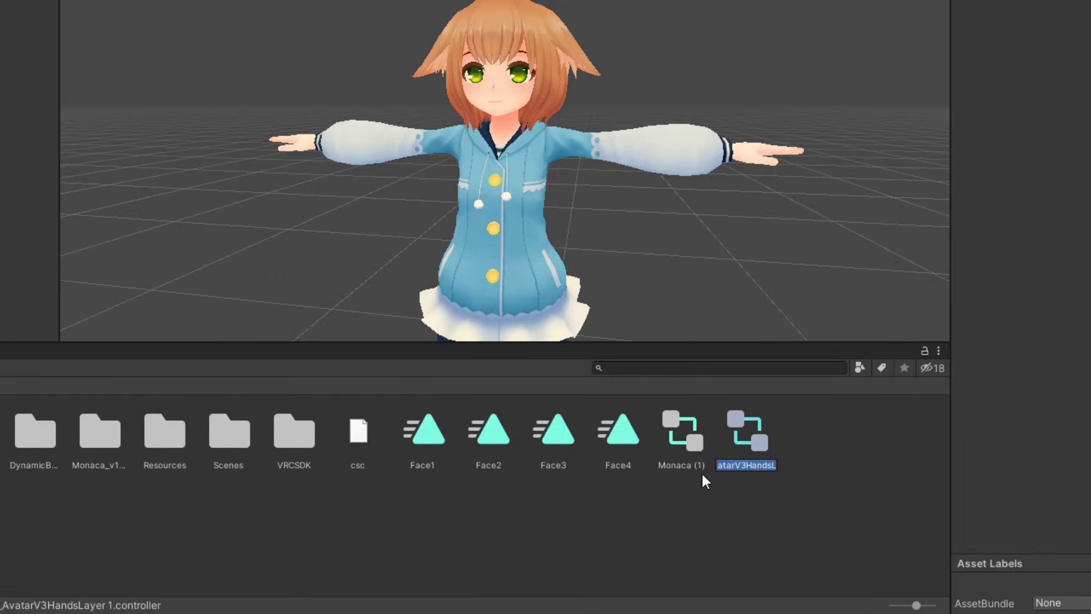
{"action": "type", "text": "MonacaFX"}
{"action": "key", "text": "Return"}
Open the MonacaFX controller in the Animator, show the Left Hand layer and narrow the layer list.
{"action": "double_click", "coordinate": [747, 449]}
{"action": "left_click", "coordinate": [302, 114]}
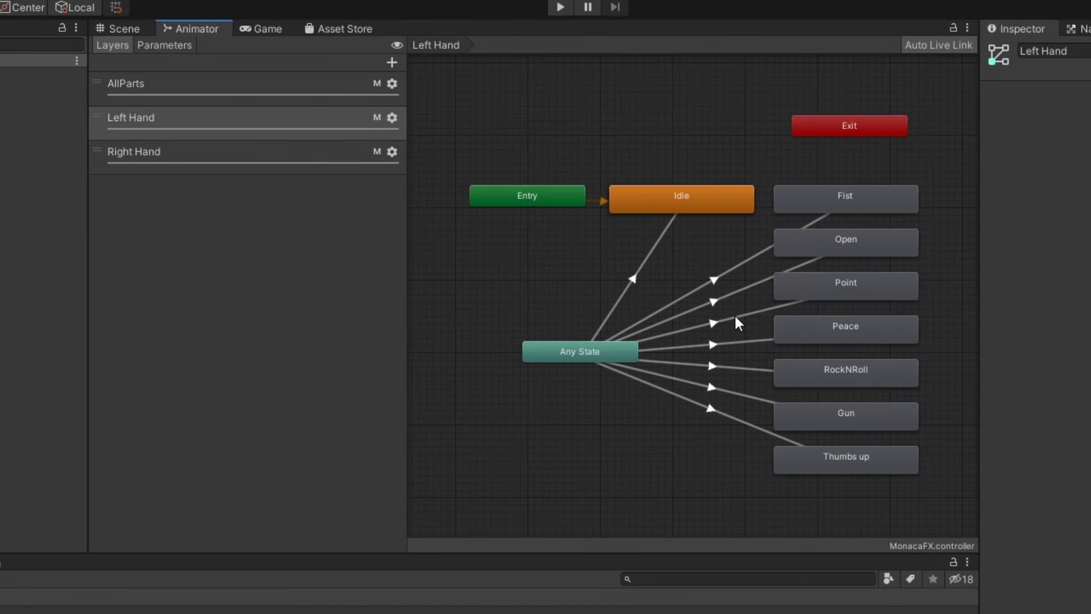
{"action": "left_click_drag", "start_coordinate": [404, 310], "coordinate": [343, 307]}
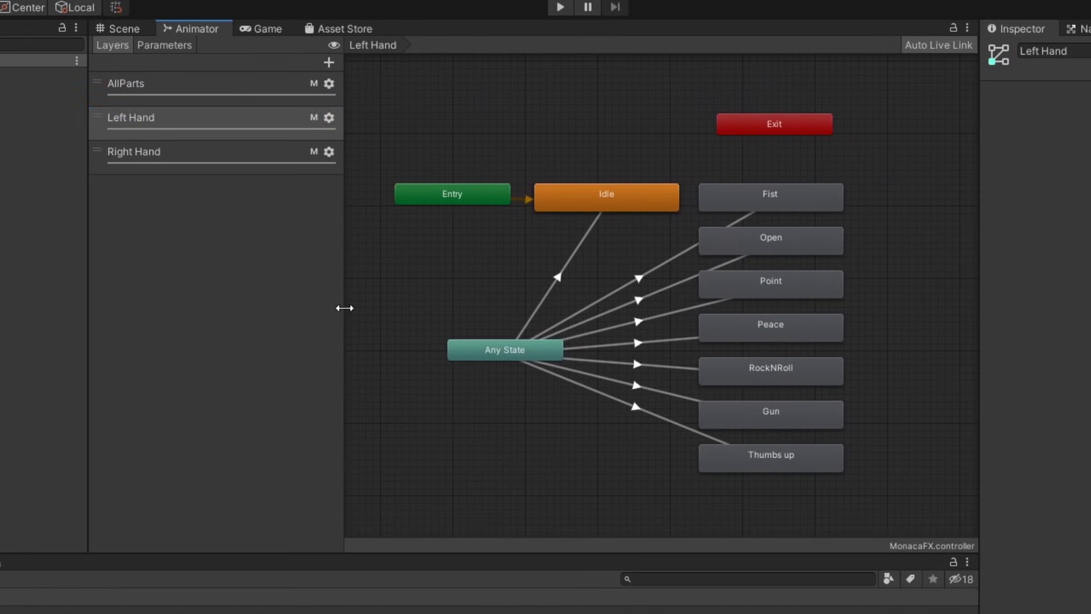
Remove the avatar masks from the AllParts, Left Hand and Right Hand layers.
{"action": "left_click", "coordinate": [328, 118]}
{"action": "left_click", "coordinate": [466, 103]}
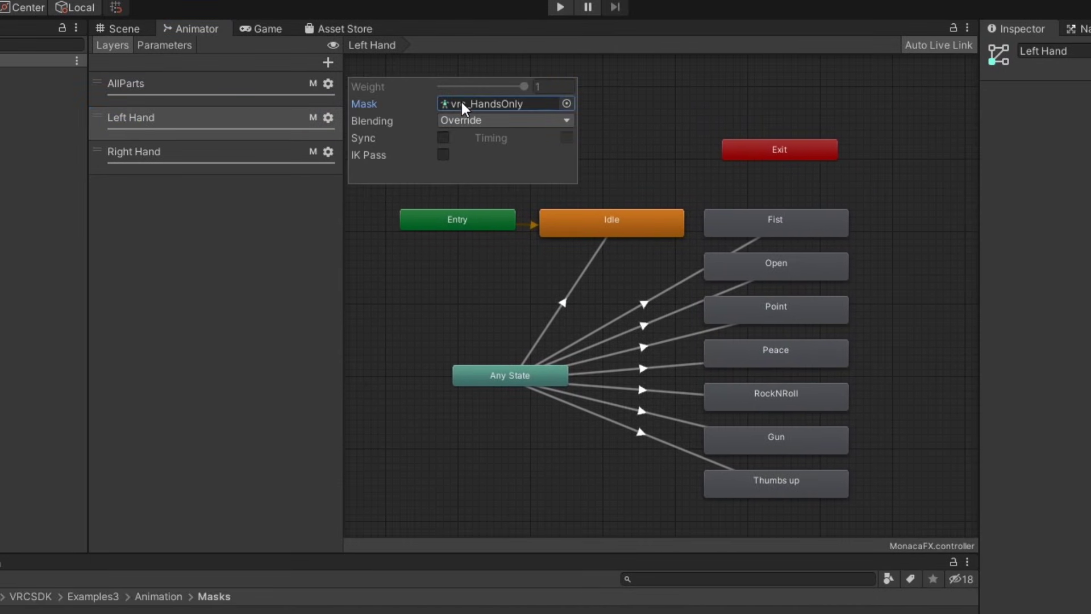
{"action": "key", "text": "Delete"}
{"action": "left_click", "coordinate": [329, 117]}
{"action": "left_click", "coordinate": [481, 134]}
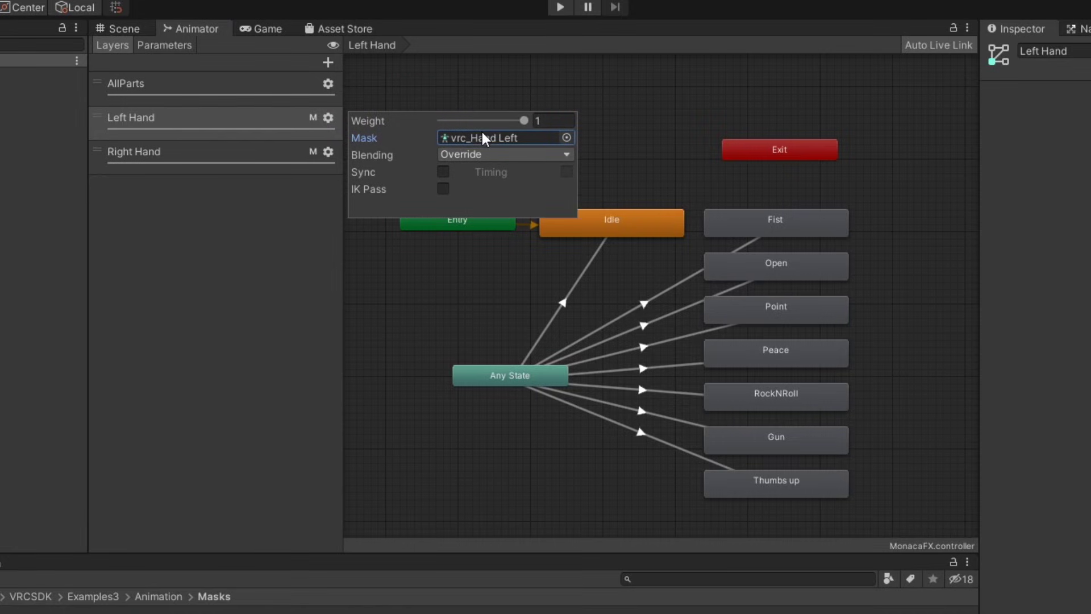
{"action": "key", "text": "Delete"}
{"action": "left_click", "coordinate": [330, 151]}
{"action": "left_click", "coordinate": [478, 171]}
{"action": "key", "text": "Delete"}
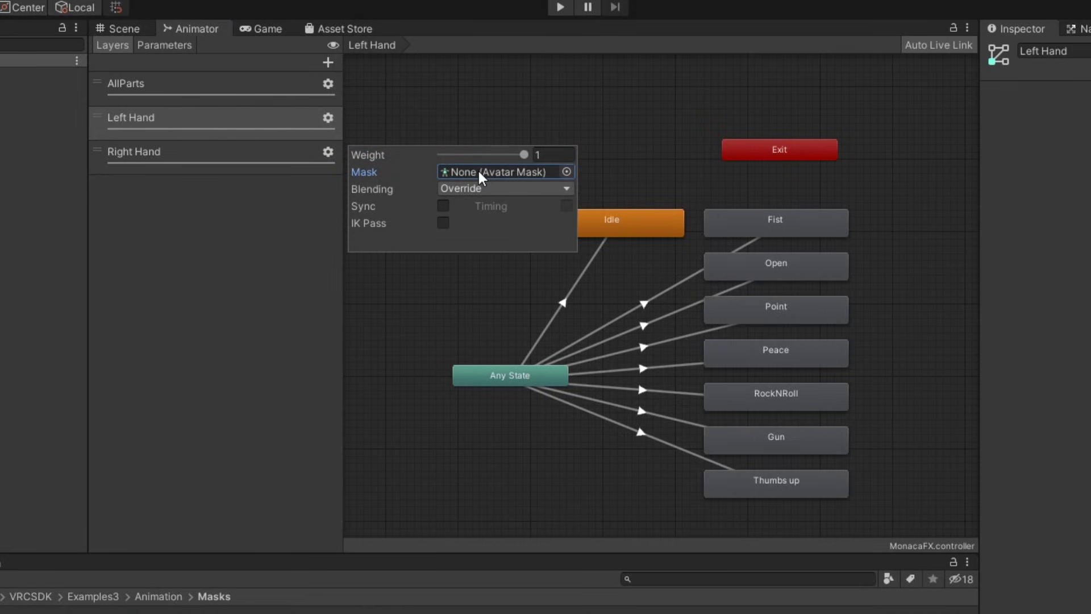
{"action": "left_click", "coordinate": [265, 208]}
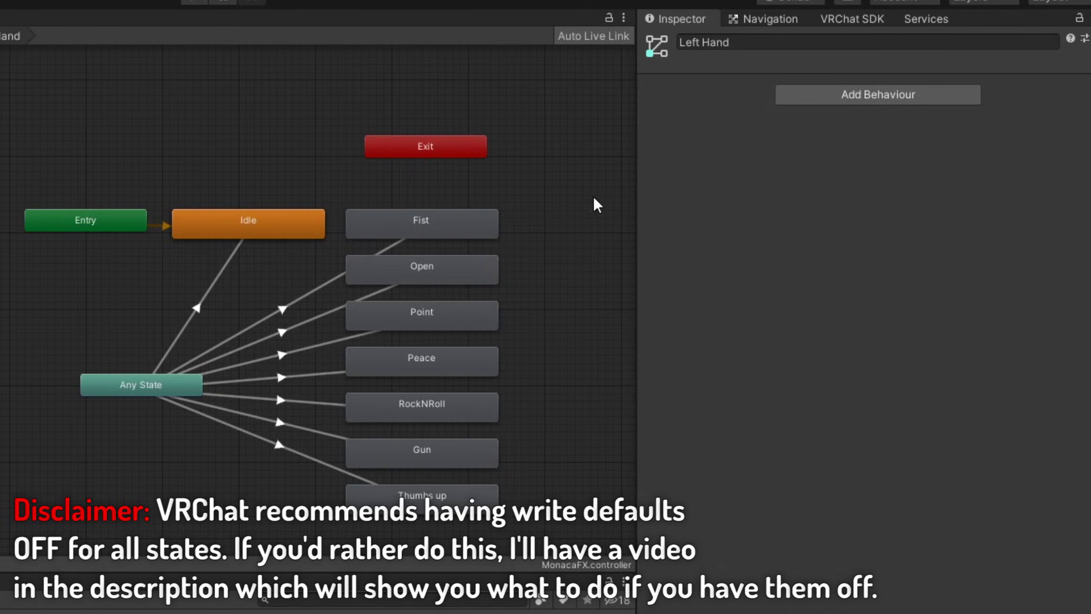
For all Left Hand gesture states, enable Write Defaults and disable the Motion Time parameter.
{"action": "left_click_drag", "start_coordinate": [935, 196], "coordinate": [816, 510]}
{"action": "left_click_drag", "start_coordinate": [464, 526], "coordinate": [462, 522]}
{"action": "left_click", "coordinate": [259, 219], "text": "shift"}
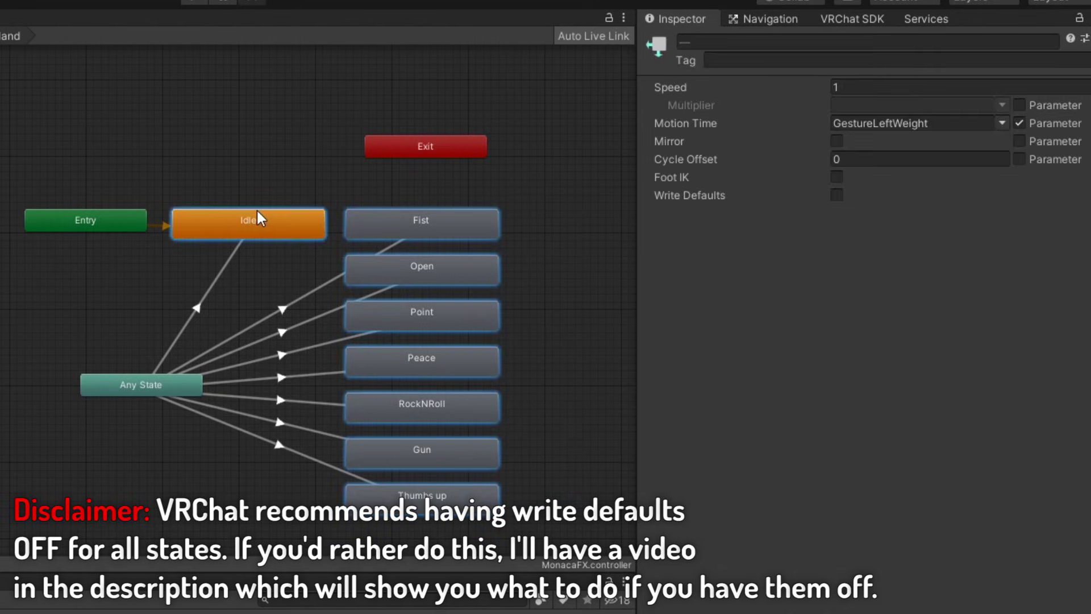
{"action": "left_click", "coordinate": [836, 195]}
{"action": "left_click", "coordinate": [1019, 123]}
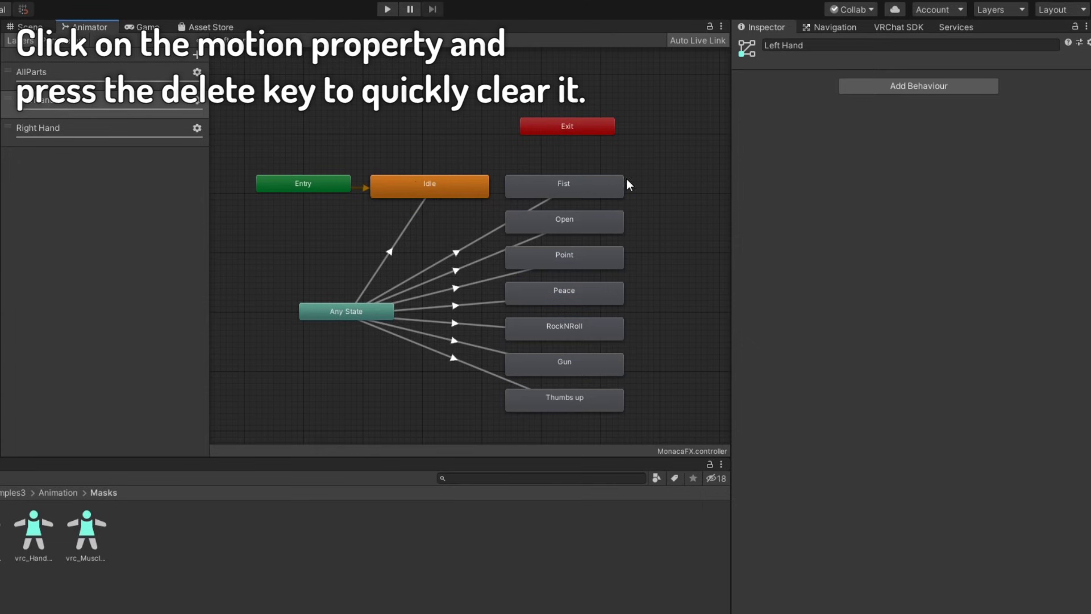
Clear the motions of the Left Hand layer's Idle, Fist and Open states.
{"action": "left_click", "coordinate": [430, 183]}
{"action": "left_click", "coordinate": [965, 80]}
{"action": "key", "text": "Delete"}
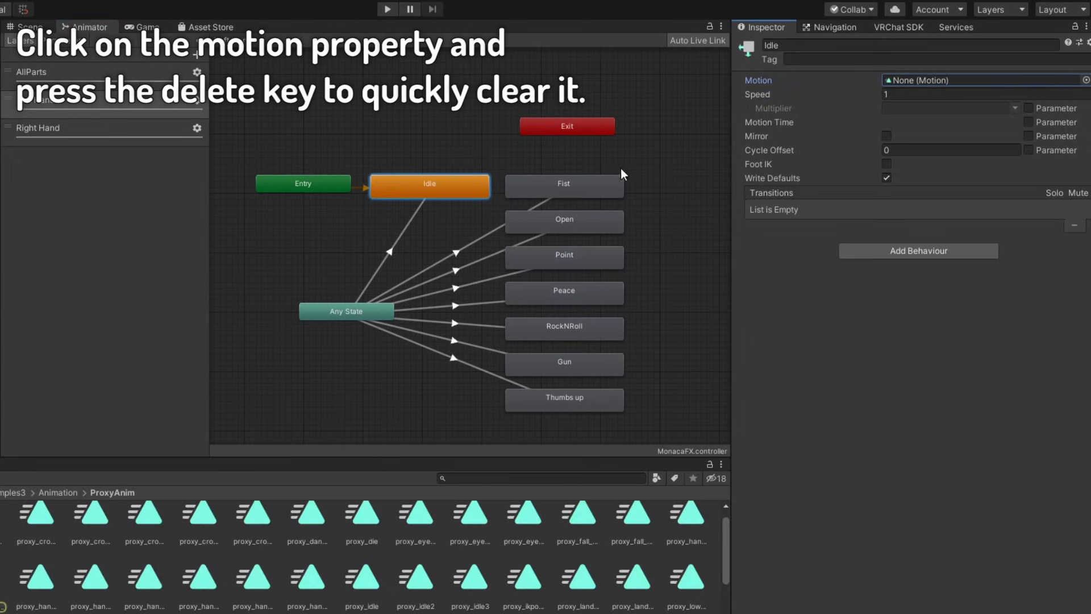
{"action": "left_click", "coordinate": [616, 183]}
{"action": "left_click", "coordinate": [974, 80]}
{"action": "key", "text": "Delete"}
{"action": "left_click", "coordinate": [568, 223]}
{"action": "left_click", "coordinate": [973, 80]}
{"action": "key", "text": "Delete"}
Clear the motions of the Left Hand layer's Point, Peace and RockNRoll states.
{"action": "left_click", "coordinate": [614, 260]}
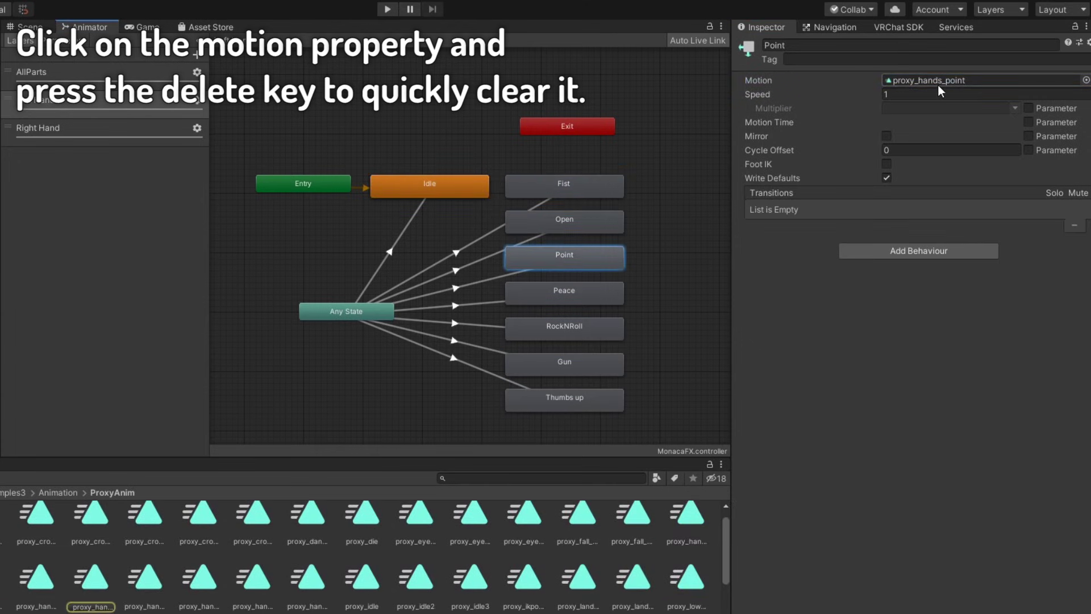
{"action": "left_click", "coordinate": [940, 81]}
{"action": "key", "text": "Delete"}
{"action": "left_click", "coordinate": [574, 291]}
{"action": "left_click", "coordinate": [944, 81]}
{"action": "key", "text": "Delete"}
{"action": "left_click", "coordinate": [575, 328]}
{"action": "left_click", "coordinate": [945, 81]}
{"action": "key", "text": "Delete"}
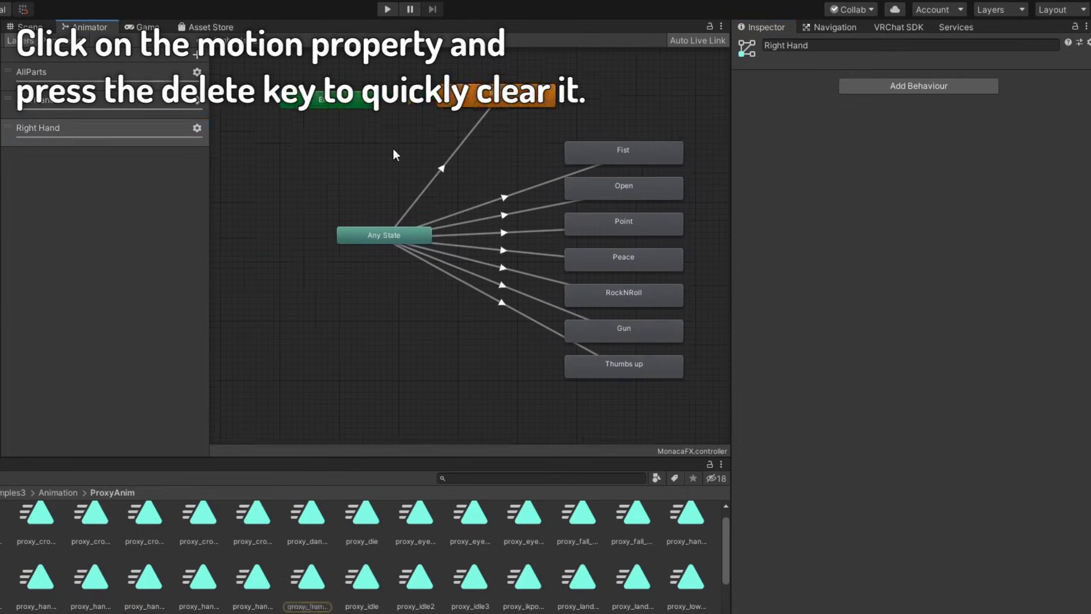
For all Right Hand gesture states, disable the Motion Time parameter and enable Write Defaults.
{"action": "middle_click_drag", "start_coordinate": [395, 151], "coordinate": [275, 166]}
{"action": "left_click_drag", "start_coordinate": [423, 145], "coordinate": [588, 403]}
{"action": "left_click", "coordinate": [1029, 108]}
{"action": "left_click", "coordinate": [887, 165]}
Clear the motions of the gesture states in the Right Hand layer.
{"action": "left_click", "coordinate": [392, 114]}
{"action": "left_click", "coordinate": [1045, 81]}
{"action": "key", "text": "Delete"}
{"action": "left_click", "coordinate": [509, 169]}
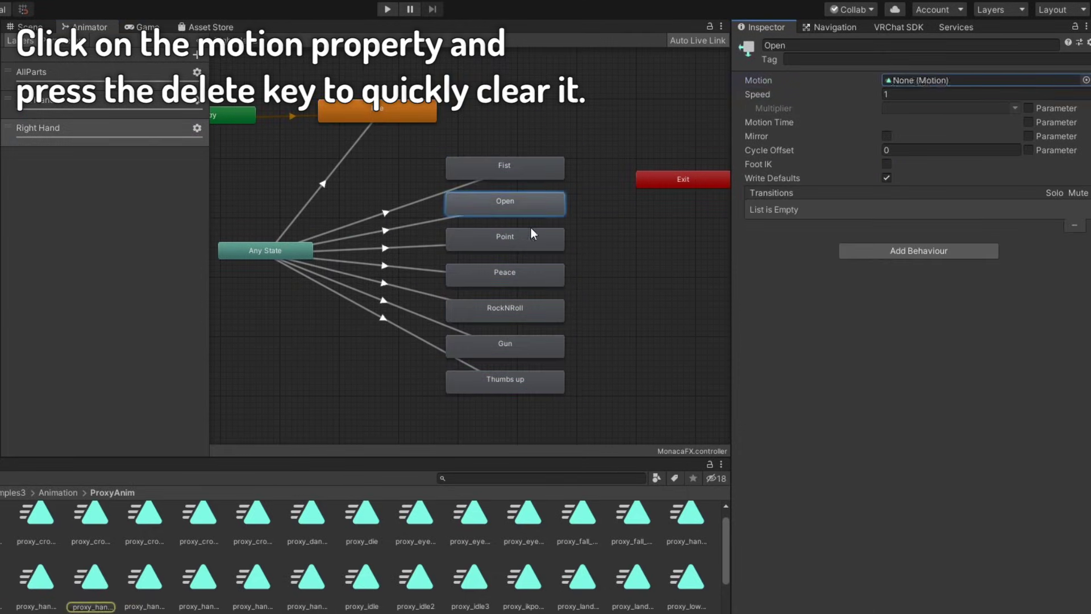
{"action": "left_click", "coordinate": [506, 275]}
{"action": "left_click", "coordinate": [505, 311]}
{"action": "left_click", "coordinate": [506, 346]}
{"action": "left_click", "coordinate": [506, 382]}
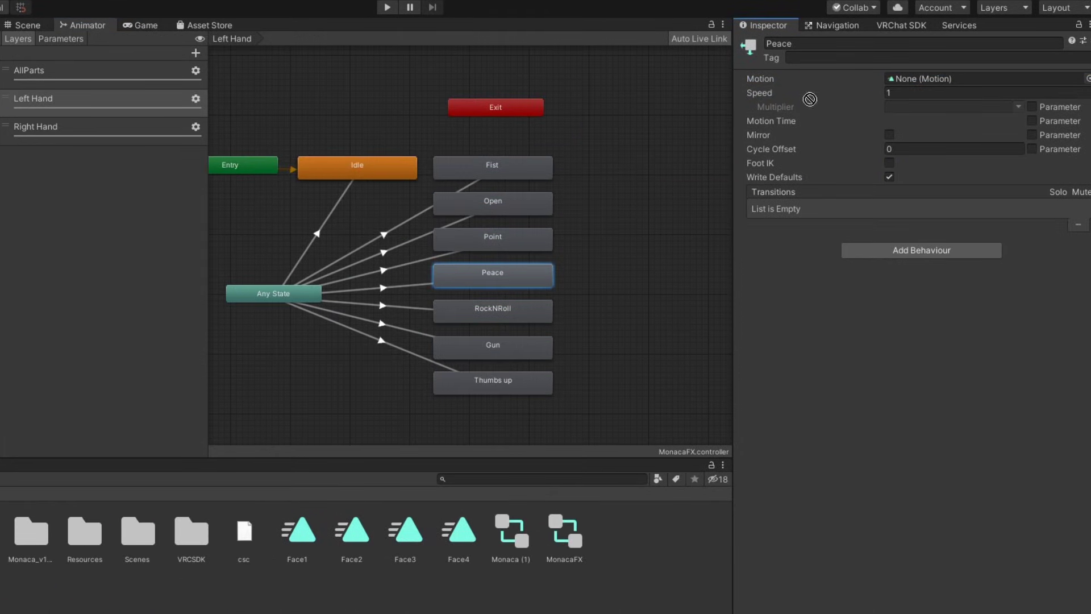
Assign face animations as motions of the Left Hand layer's gesture states, using Face2 for Point and Face3 for RockNRoll.
{"action": "left_click_drag", "start_coordinate": [809, 99], "coordinate": [966, 78]}
{"action": "left_click", "coordinate": [529, 308]}
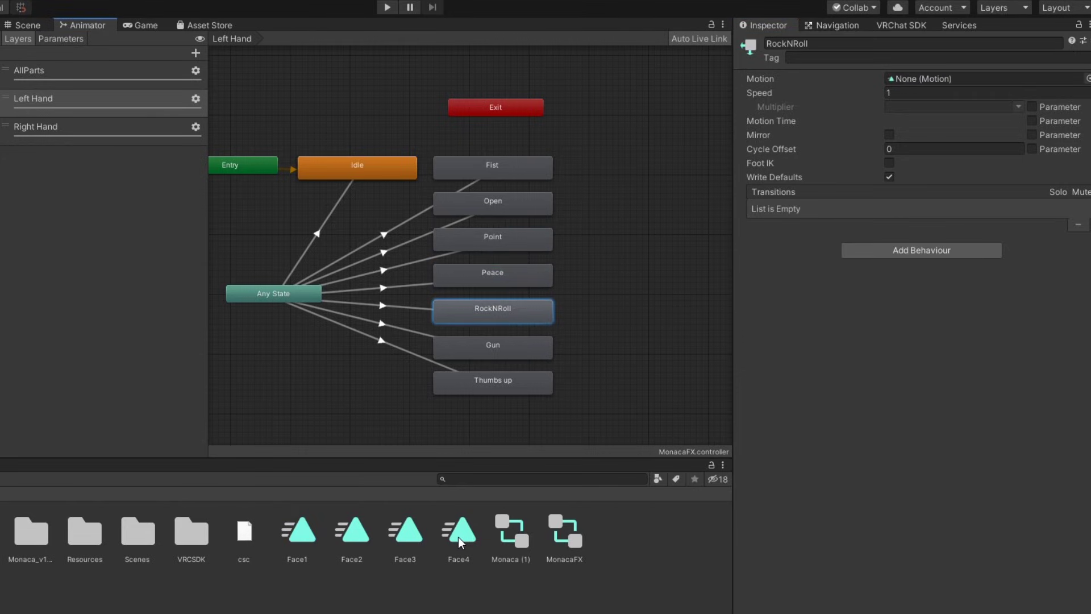
{"action": "left_click_drag", "start_coordinate": [405, 532], "coordinate": [482, 312]}
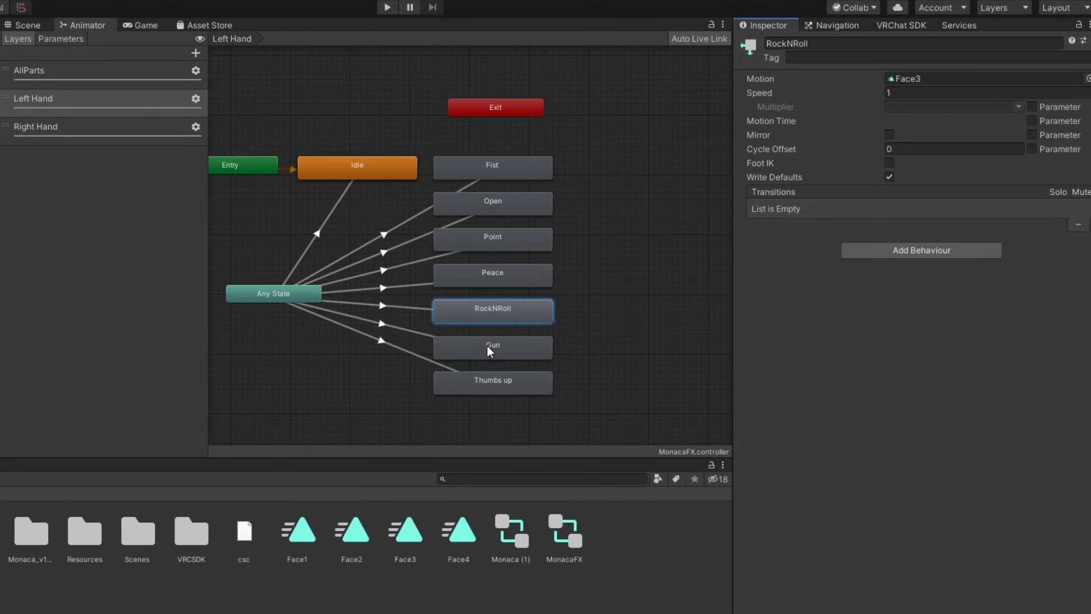
{"action": "left_click", "coordinate": [501, 245]}
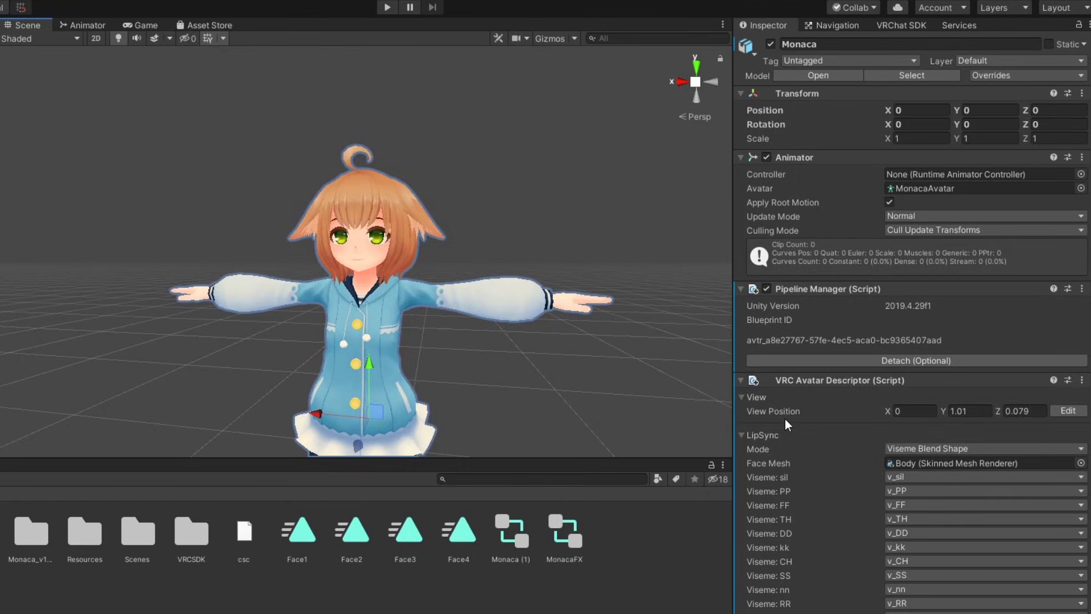
Set the avatar descriptor's FX playable layer to the MonacaFX controller.
{"action": "scroll", "coordinate": [785, 419], "scroll_direction": "down", "scroll_amount": 20}
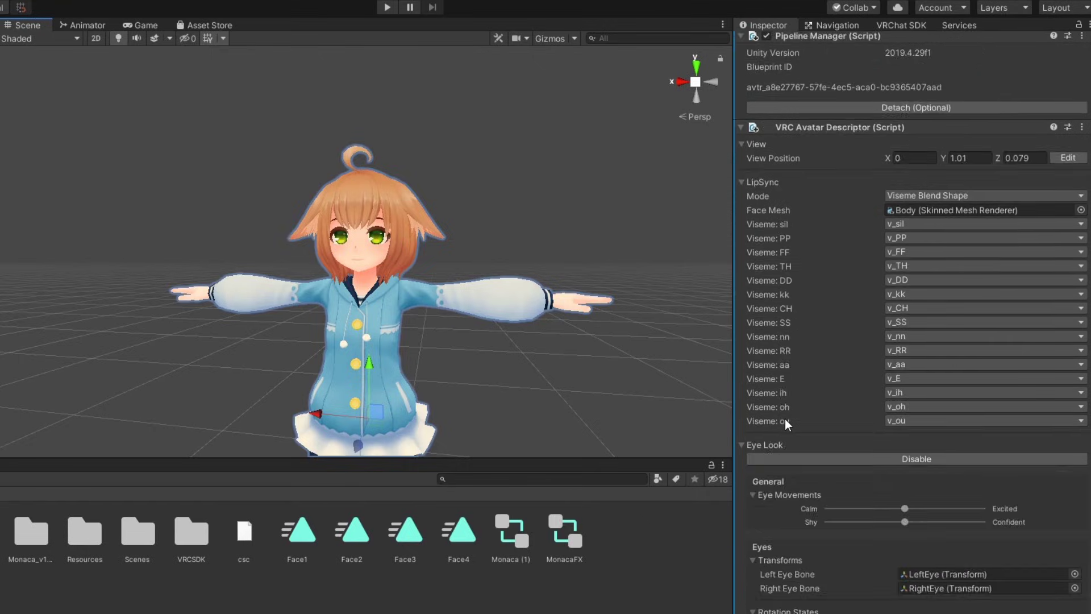
{"action": "scroll", "coordinate": [785, 418], "scroll_direction": "down", "scroll_amount": 4}
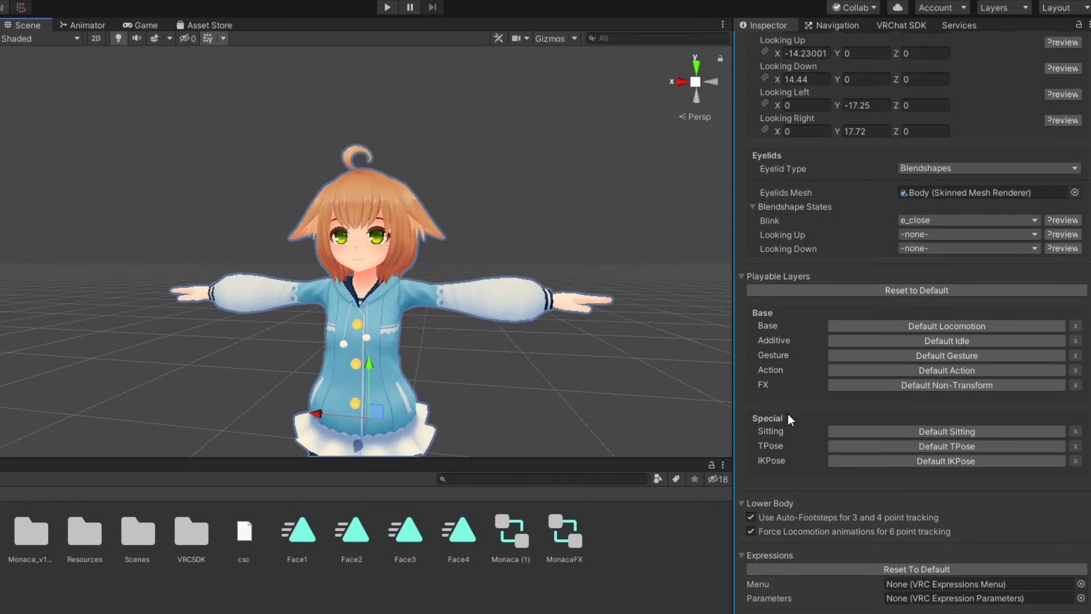
{"action": "left_click", "coordinate": [1032, 387]}
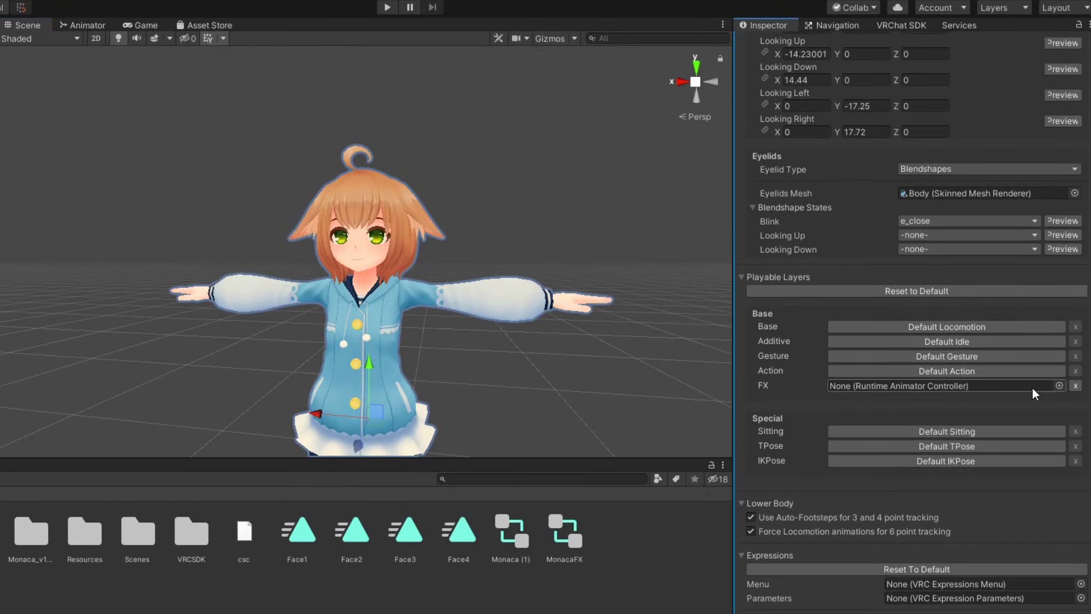
{"action": "left_click_drag", "start_coordinate": [561, 546], "coordinate": [864, 388]}
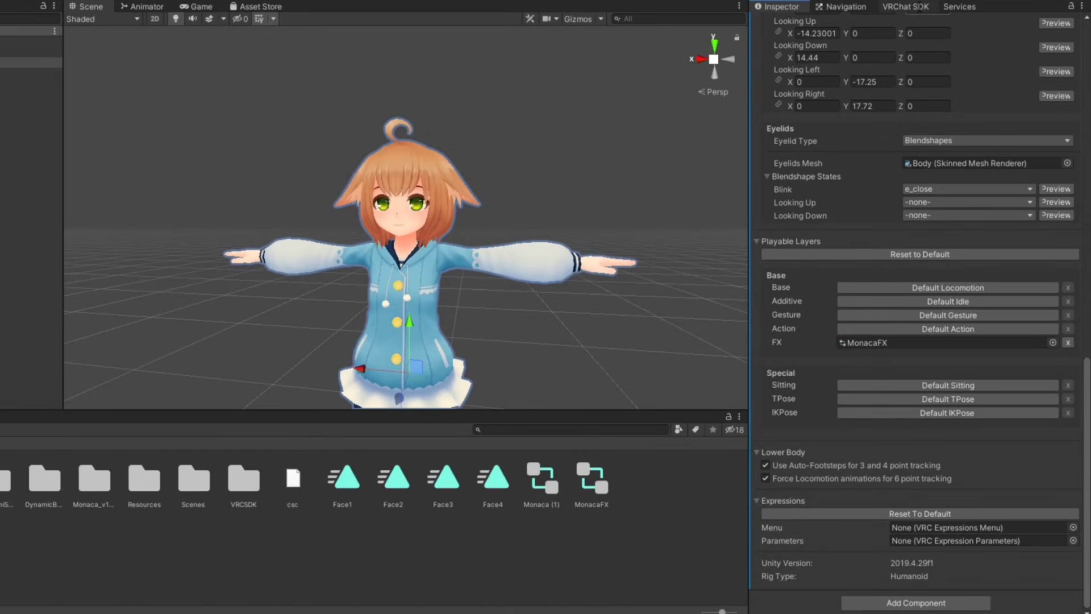
Open the VRChat SDK panel, then switch to VRChat and trigger a hand gesture to test the avatar's expression.
{"action": "left_click", "coordinate": [909, 26]}
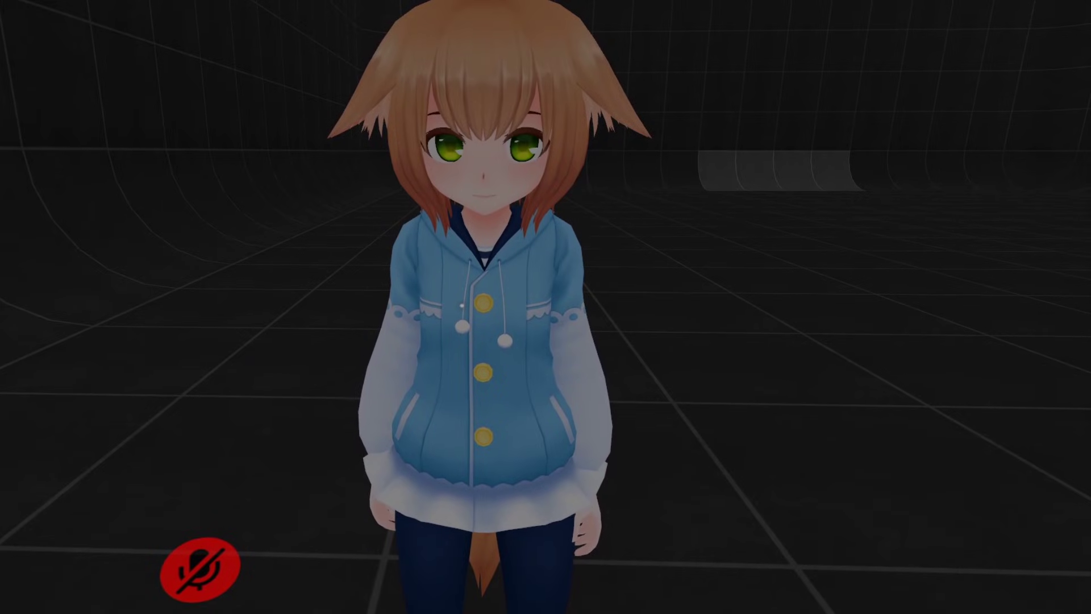
{"action": "key", "text": "shift+F4"}
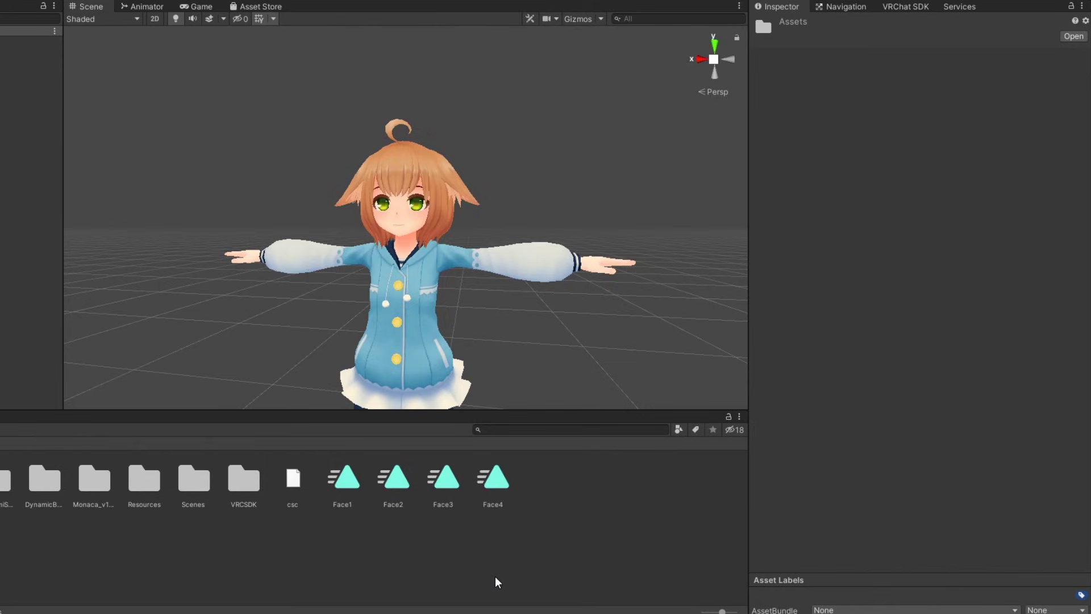
Create an Animator Controller named FX in the Assets folder.
{"action": "right_click", "coordinate": [499, 571]}
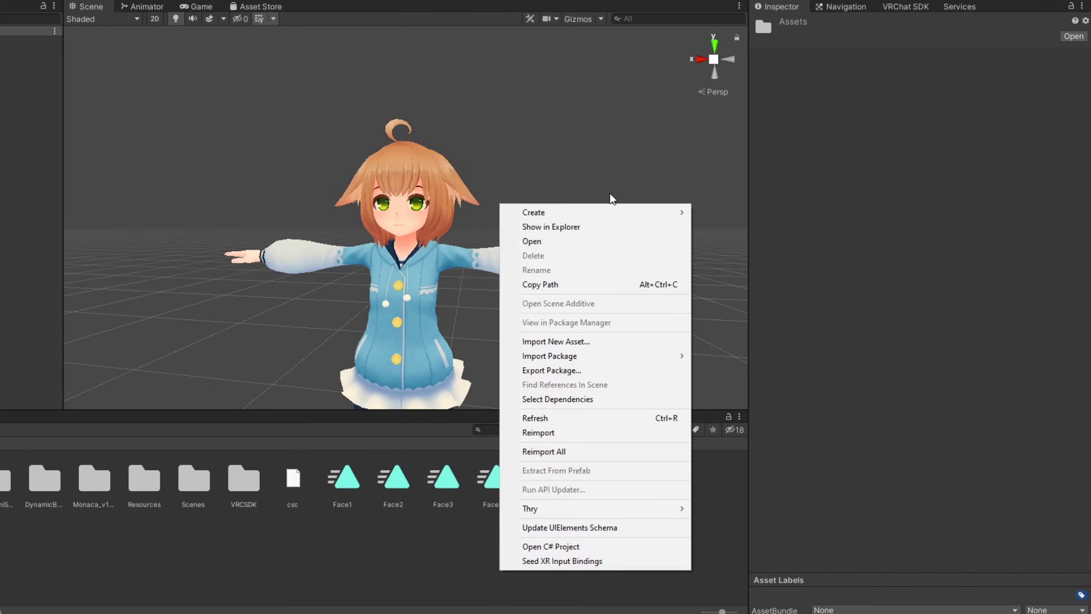
{"action": "mouse_move", "coordinate": [612, 212]}
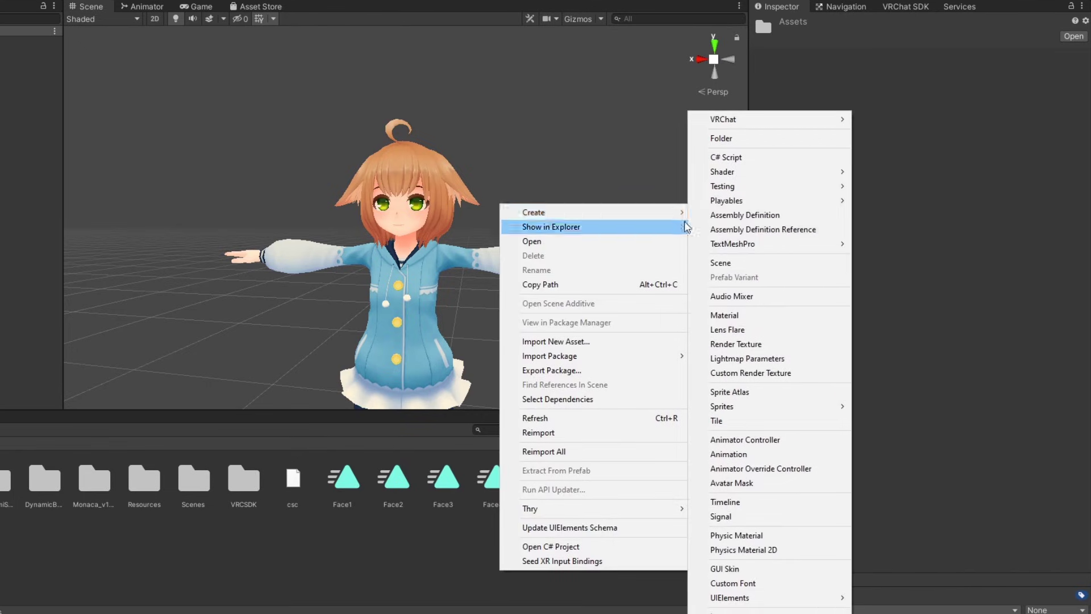
{"action": "left_click", "coordinate": [756, 441]}
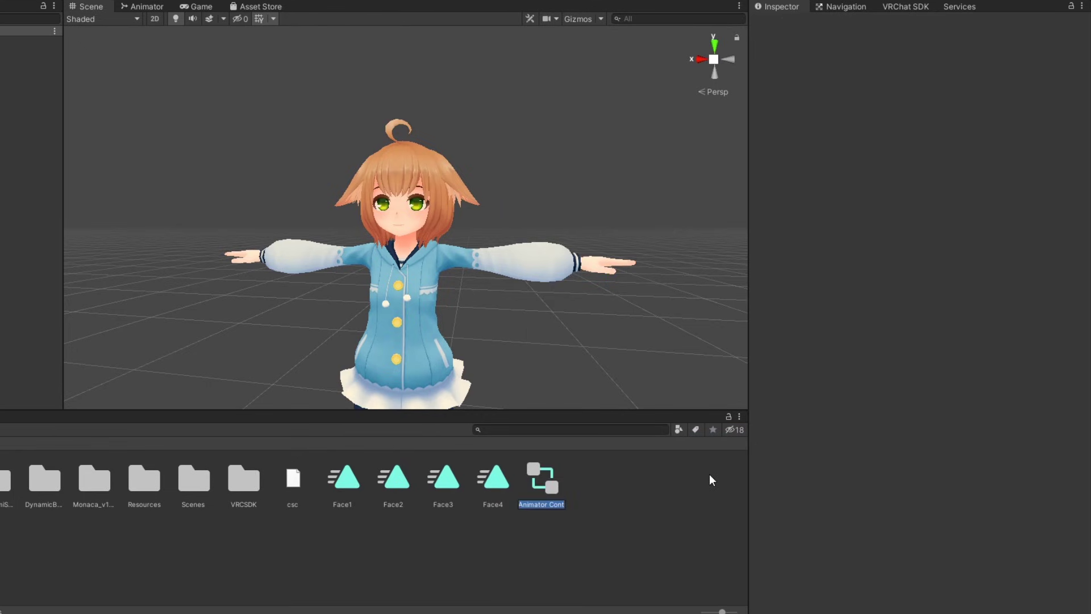
{"action": "type", "text": "FX"}
{"action": "key", "text": "Return"}
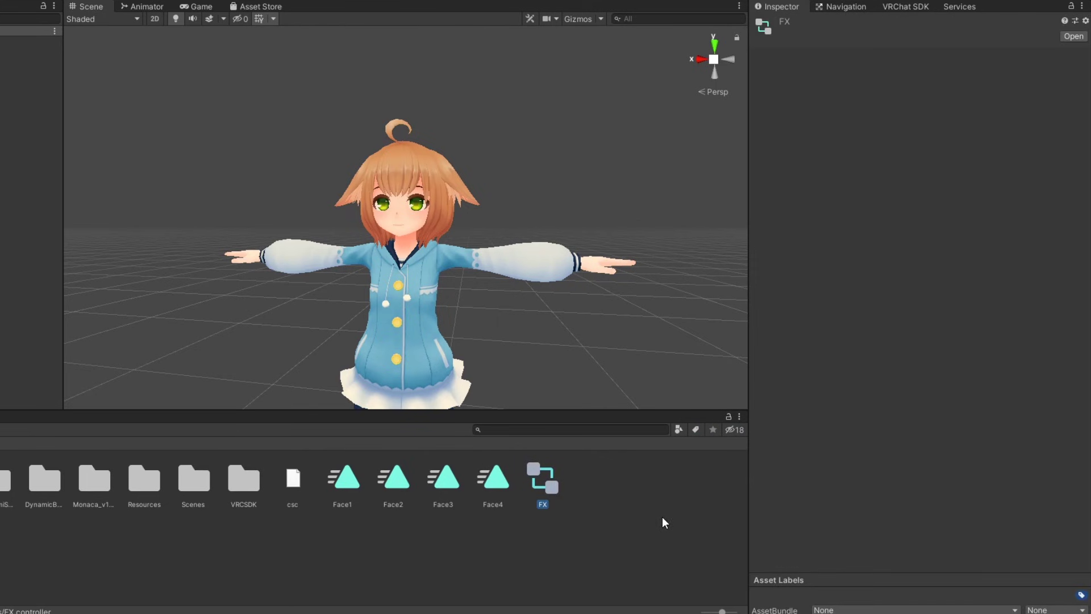
Set the avatar descriptor's FX playable layer to the FX controller.
{"action": "scroll", "coordinate": [837, 384], "scroll_direction": "down", "scroll_amount": 10}
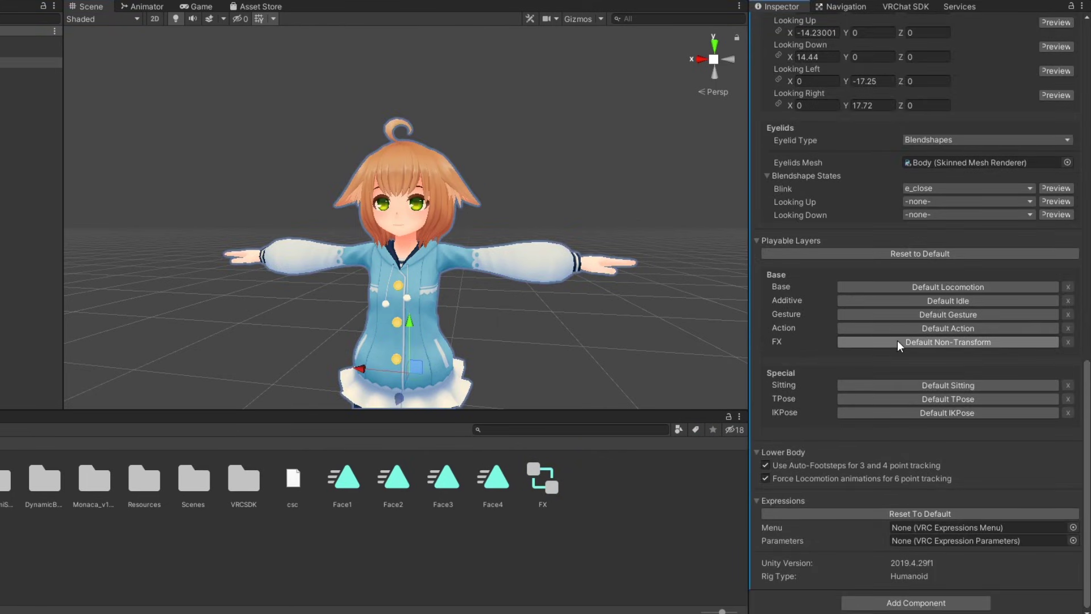
{"action": "left_click", "coordinate": [897, 340]}
{"action": "left_click_drag", "start_coordinate": [627, 449], "coordinate": [887, 343]}
Create a VRChat Expression Parameters asset in the Assets folder.
{"action": "right_click", "coordinate": [358, 578]}
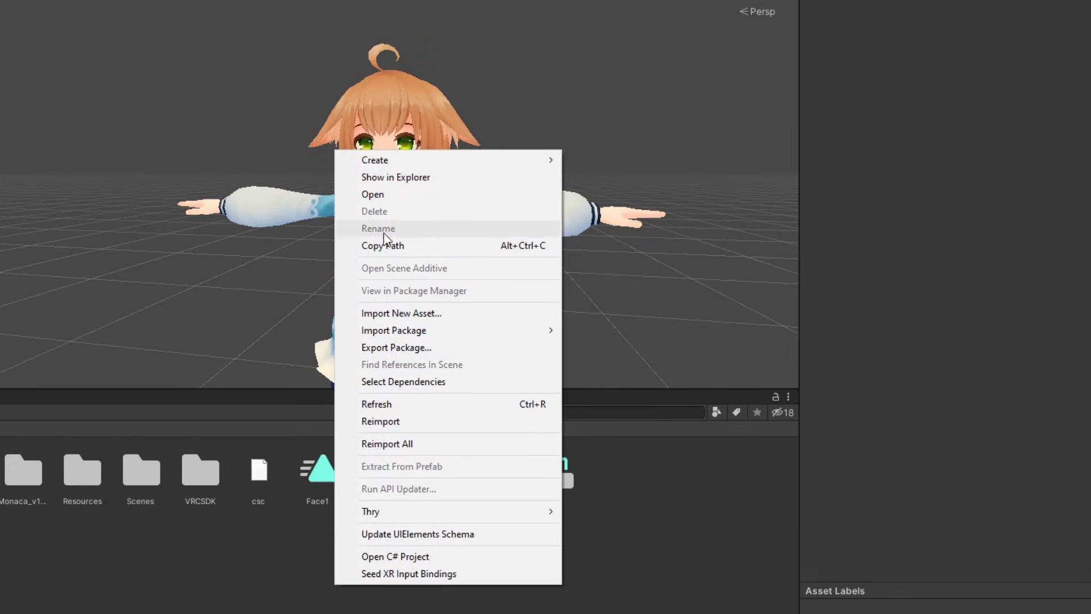
{"action": "mouse_move", "coordinate": [409, 217]}
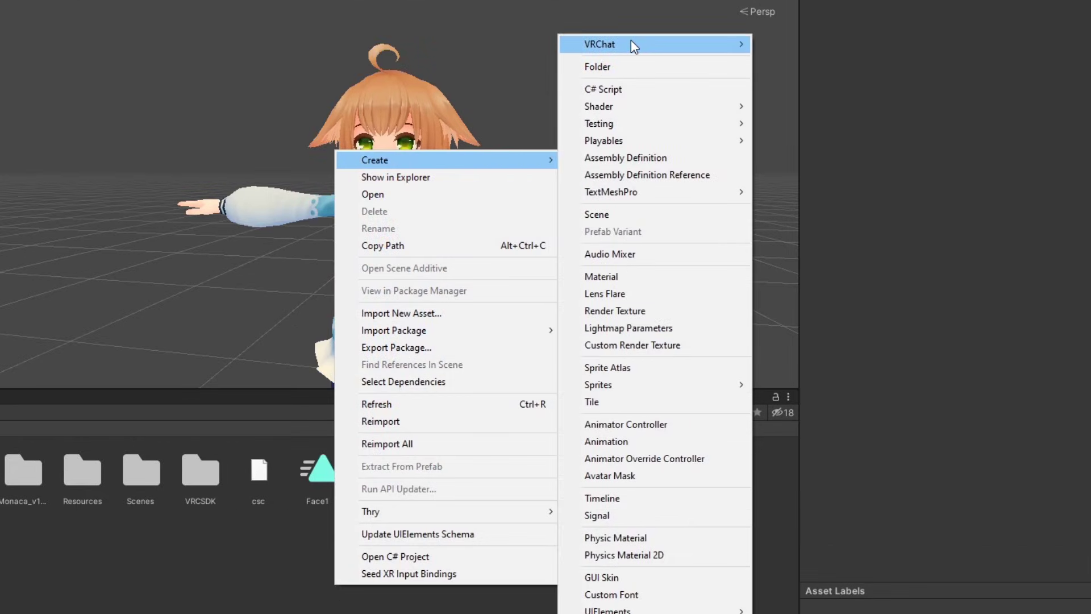
{"action": "mouse_move", "coordinate": [718, 38]}
{"action": "mouse_move", "coordinate": [779, 47]}
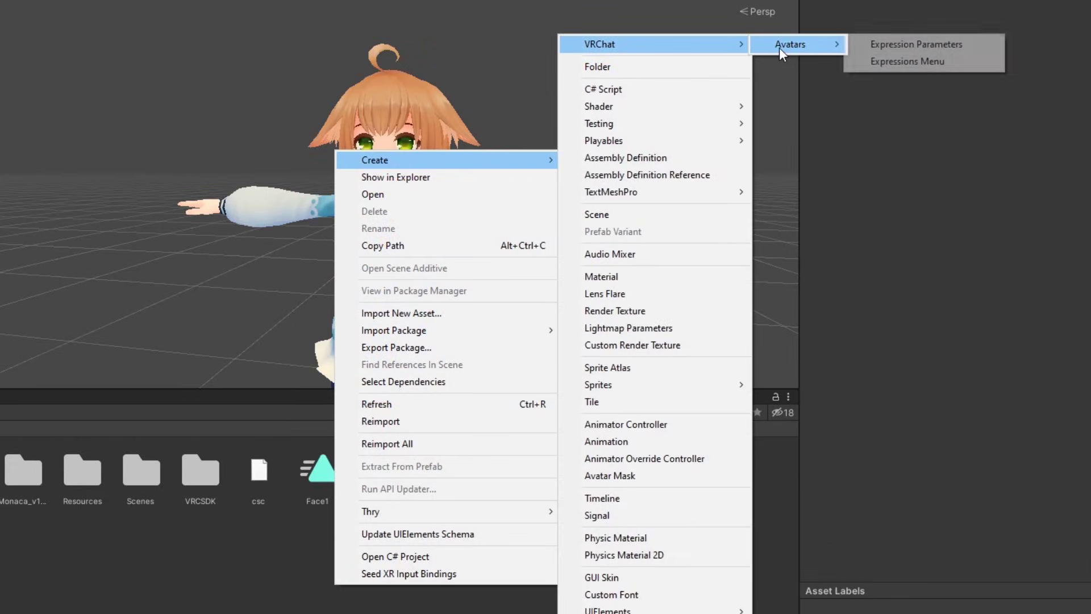
{"action": "left_click", "coordinate": [918, 44]}
Create a VRChat Expressions Menu asset named MonacaMenu in the Assets folder.
{"action": "right_click", "coordinate": [378, 567]}
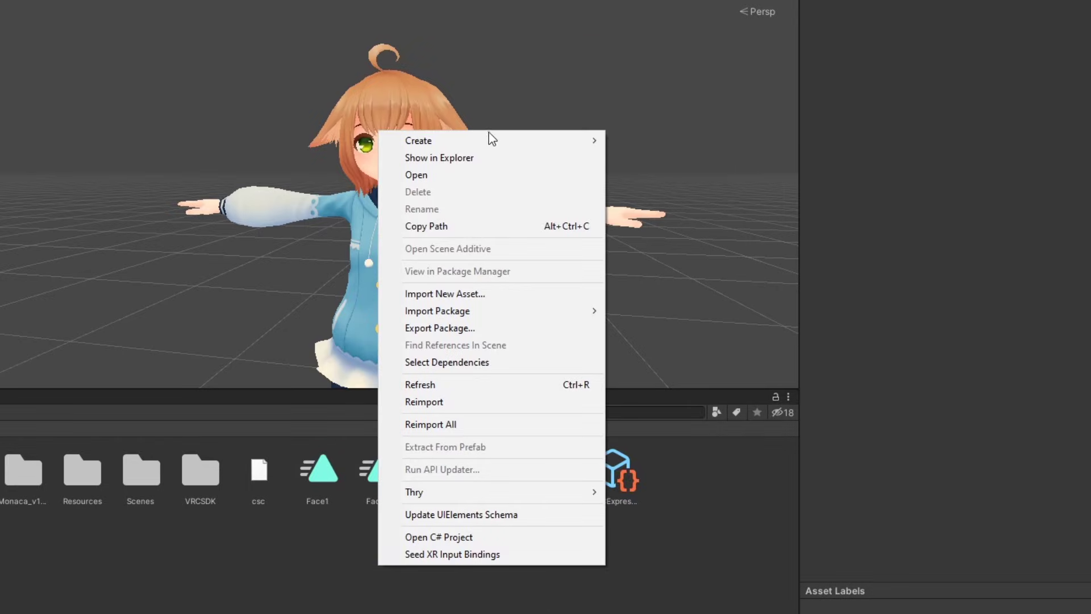
{"action": "mouse_move", "coordinate": [489, 139]}
{"action": "mouse_move", "coordinate": [722, 46]}
{"action": "mouse_move", "coordinate": [832, 42]}
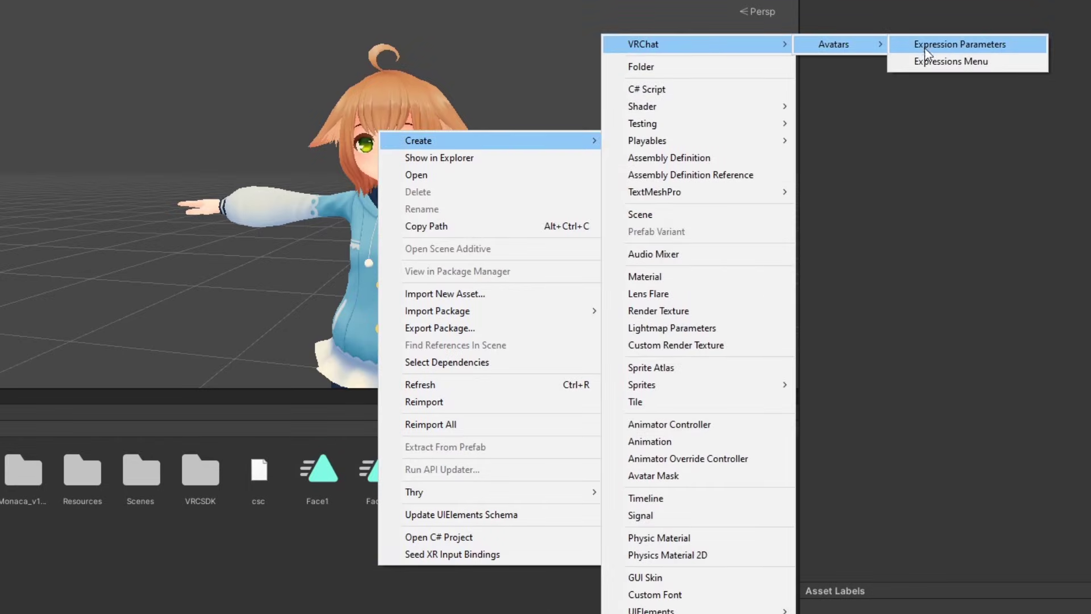
{"action": "left_click", "coordinate": [919, 62]}
{"action": "type", "text": "MonacaMenu"}
{"action": "key", "text": "Return"}
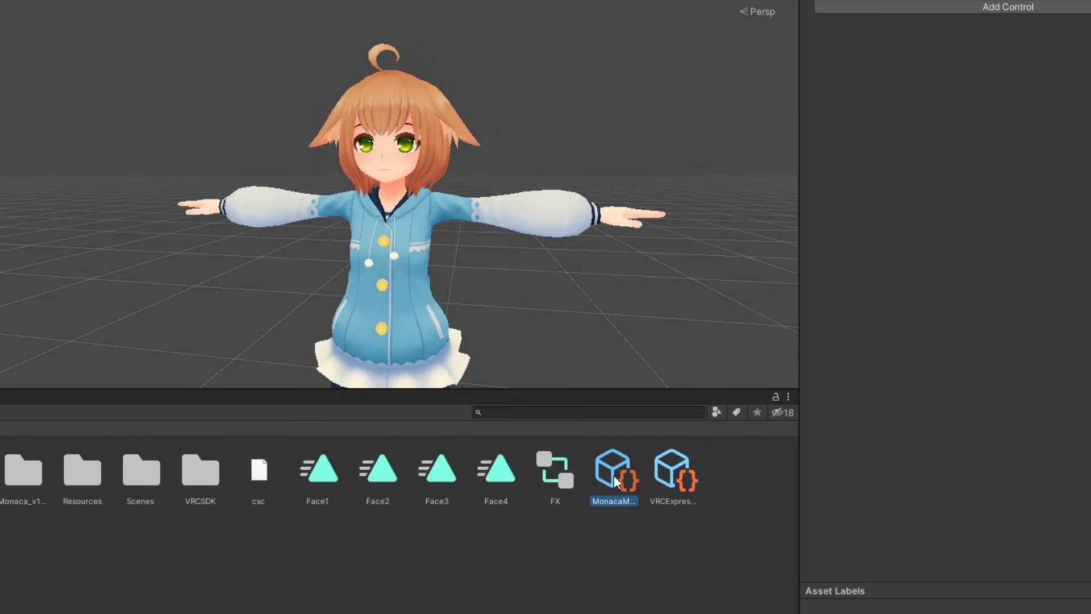
Rename the Expression Parameters asset as MonacaParam.
{"action": "left_click", "coordinate": [676, 501]}
{"action": "key", "text": "F2"}
{"action": "type", "text": "Monac"}
{"action": "type", "text": "aParam"}
{"action": "key", "text": "Return"}
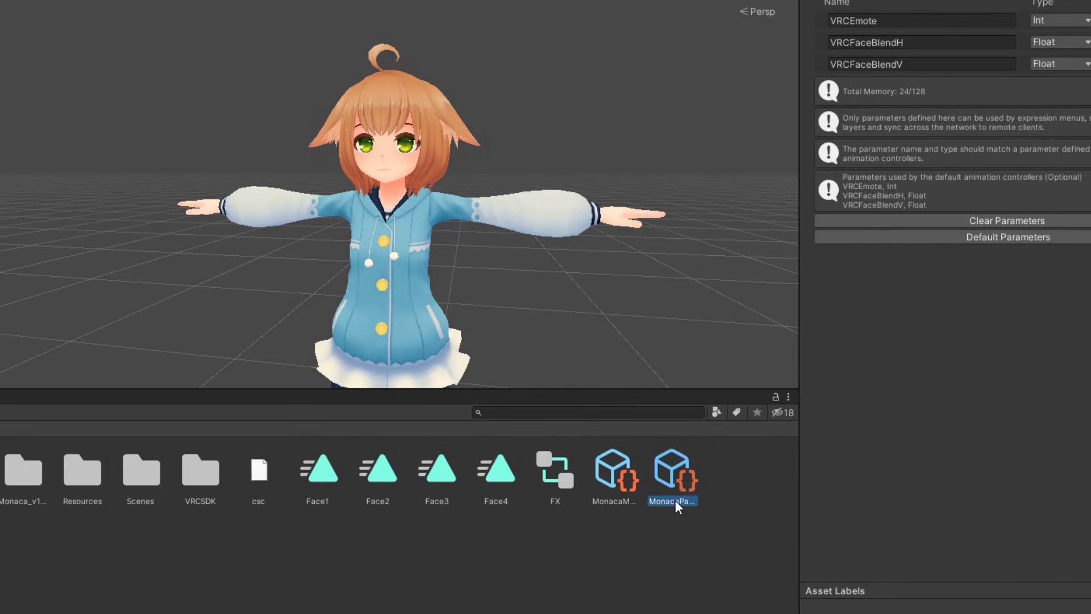
Assign MonacaMenu as the expressions menu and MonacaParam as the expression parameters in the avatar descriptor.
{"action": "left_click", "coordinate": [638, 562]}
{"action": "scroll", "coordinate": [787, 258], "scroll_direction": "down", "scroll_amount": 15}
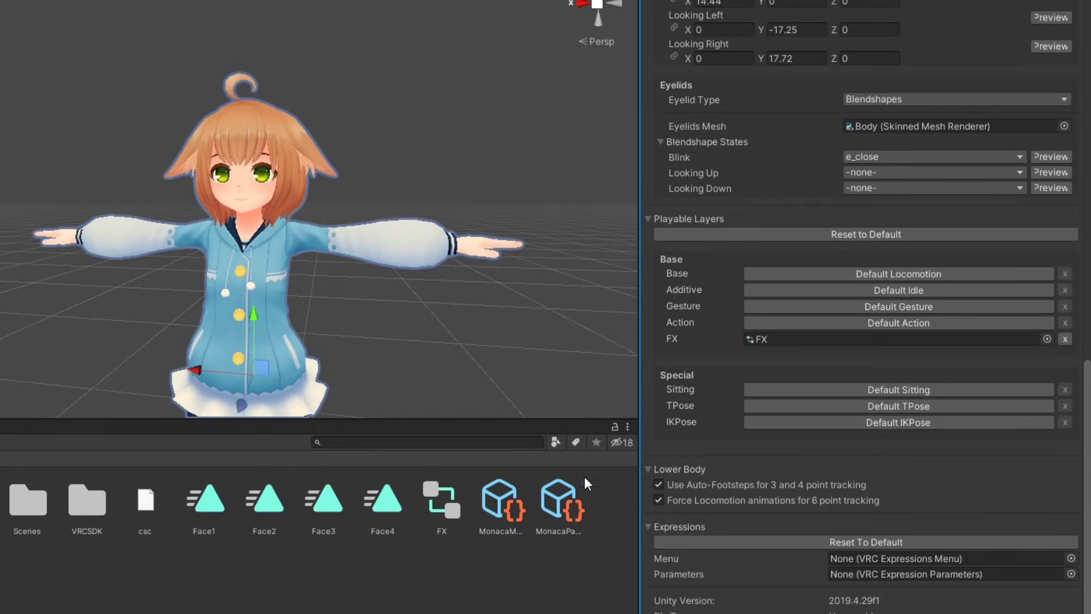
{"action": "left_click_drag", "start_coordinate": [809, 564], "coordinate": [835, 574]}
{"action": "left_click_drag", "start_coordinate": [500, 500], "coordinate": [932, 560]}
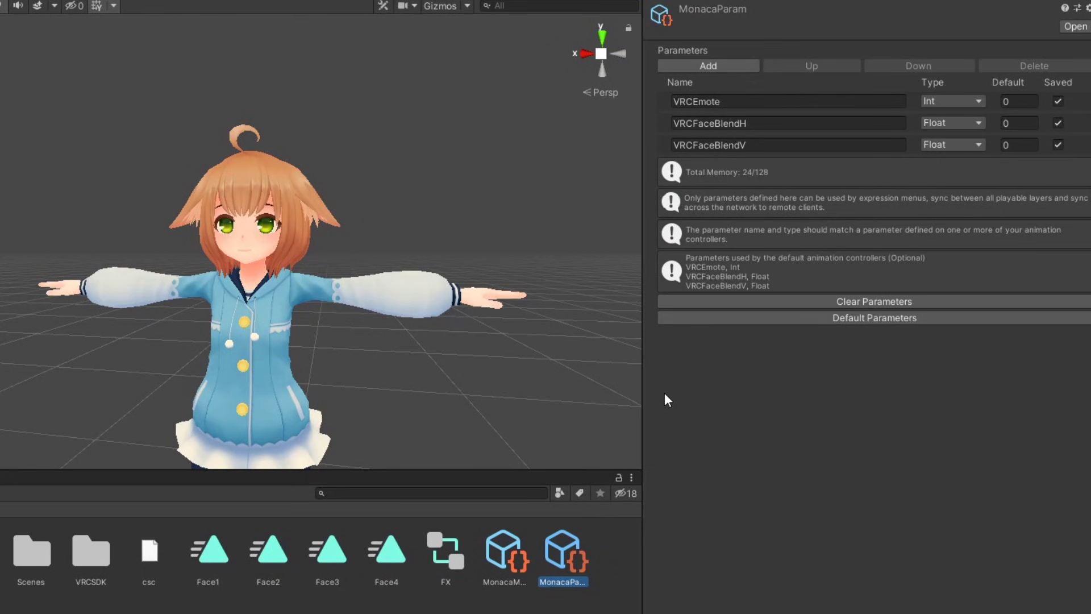
Add an Int parameter named FaceInt to MonacaParam.
{"action": "left_click", "coordinate": [720, 65]}
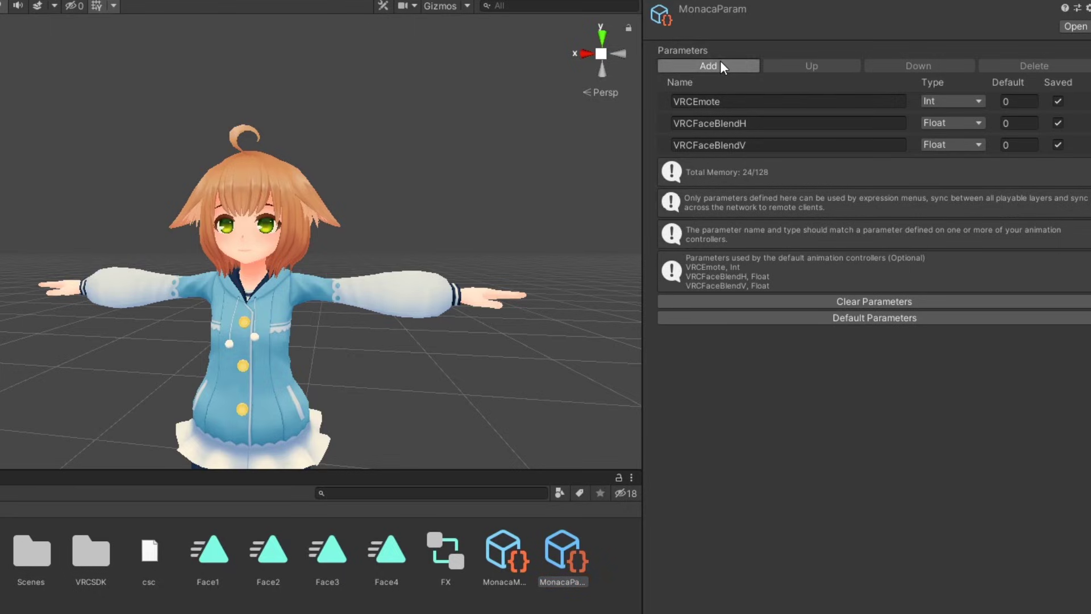
{"action": "left_click", "coordinate": [949, 167]}
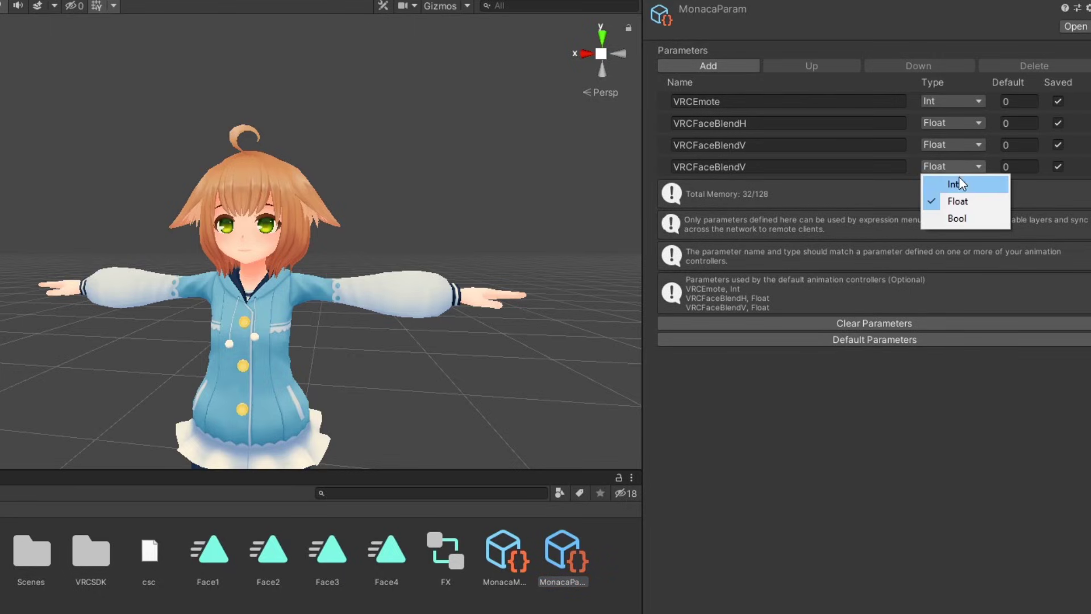
{"action": "left_click", "coordinate": [957, 183]}
{"action": "left_click", "coordinate": [867, 168]}
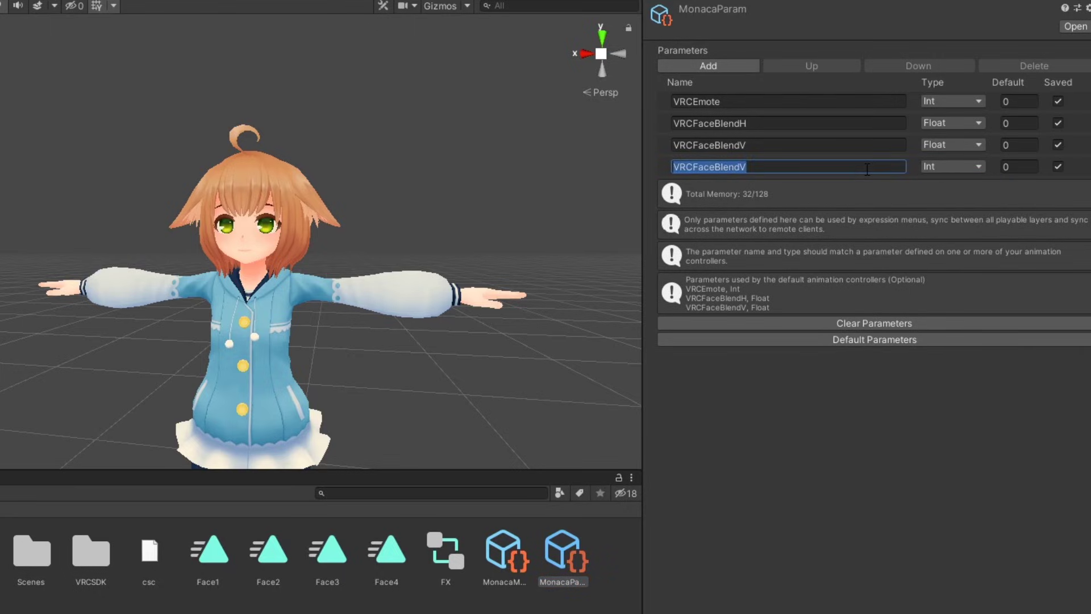
{"action": "type", "text": "Face"}
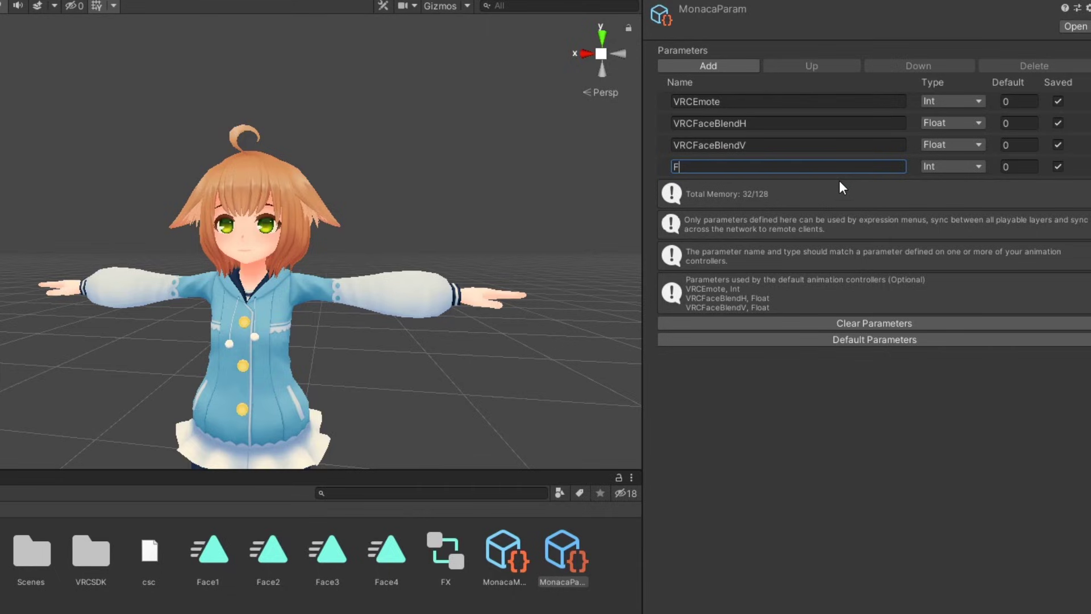
{"action": "type", "text": "Int"}
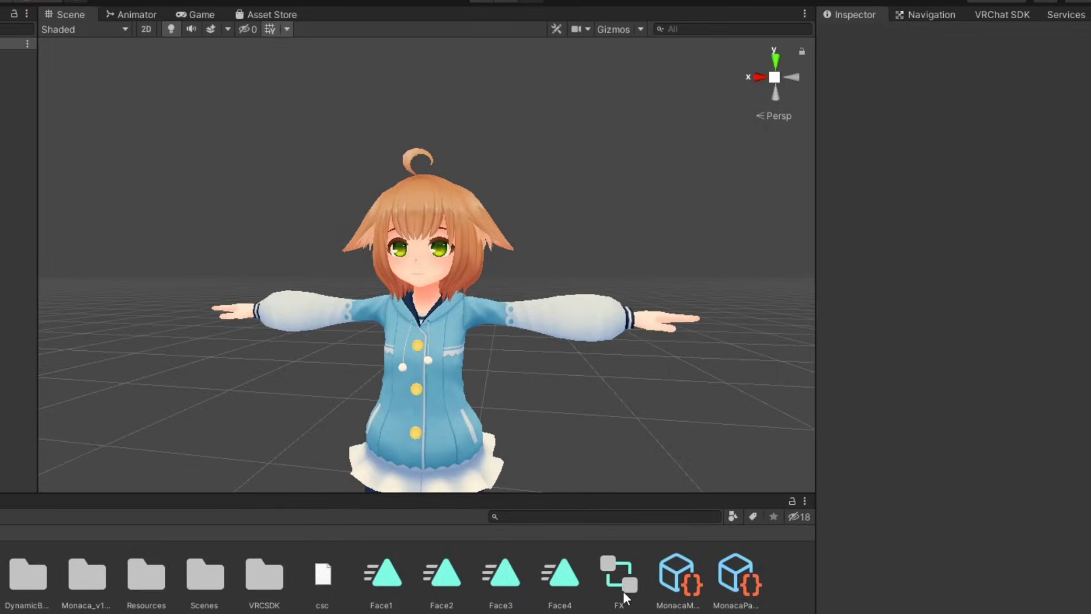
Open the FX controller in the Animator and add an Int parameter named FaceInt.
{"action": "double_click", "coordinate": [449, 570]}
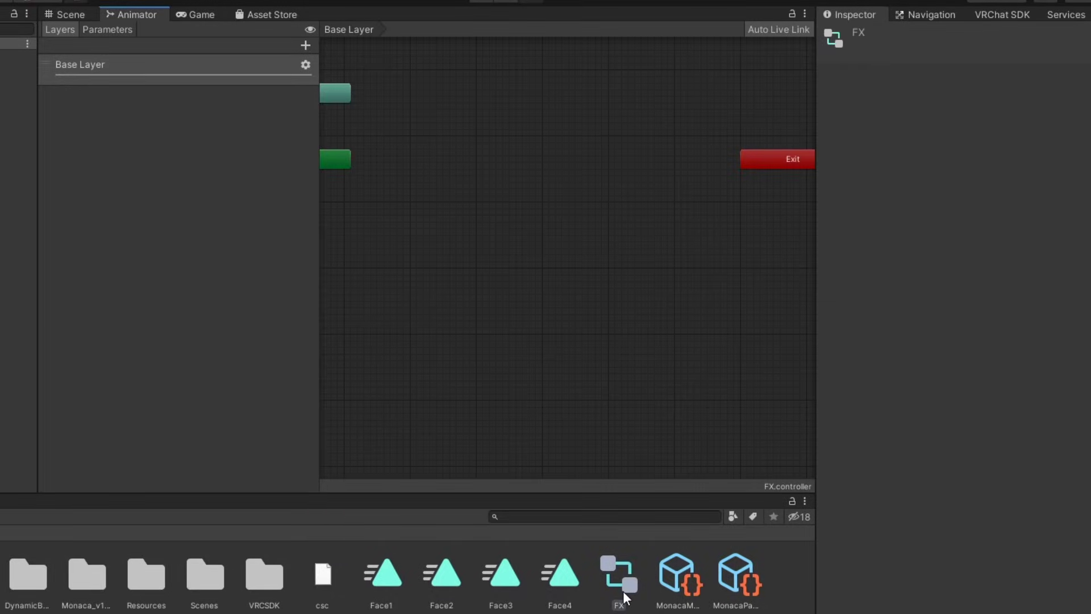
{"action": "left_click", "coordinate": [114, 30]}
{"action": "left_click", "coordinate": [301, 45]}
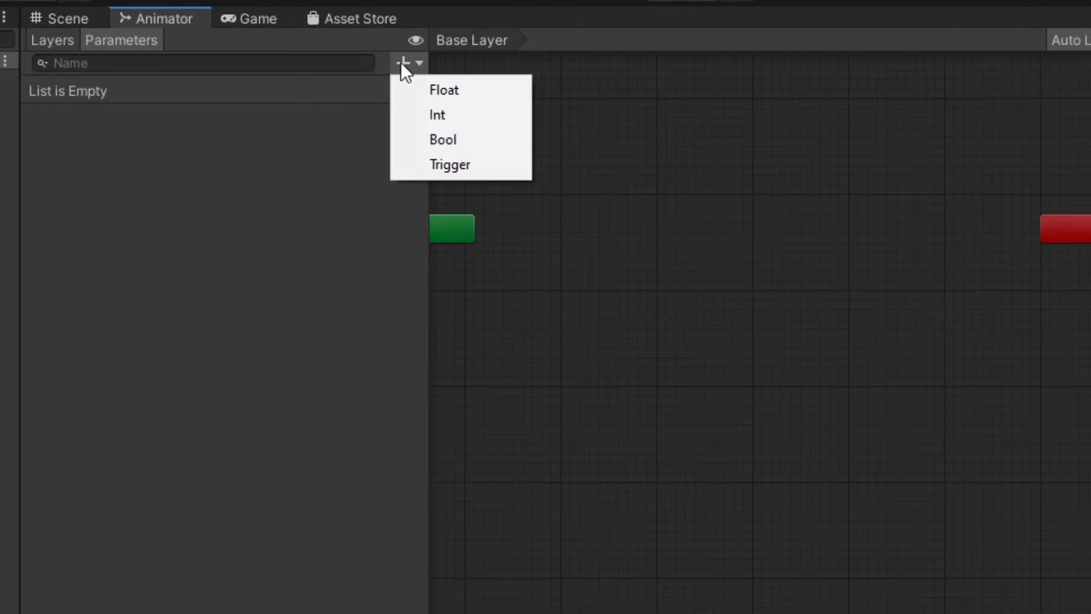
{"action": "left_click", "coordinate": [438, 112]}
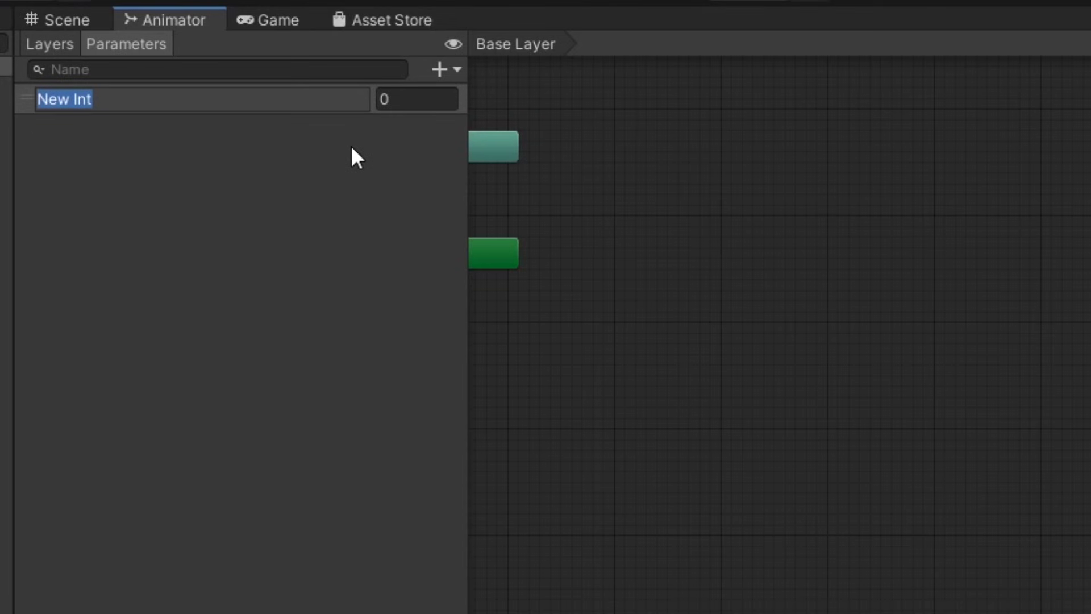
{"action": "type", "text": "FaceInt"}
{"action": "key", "text": "Return"}
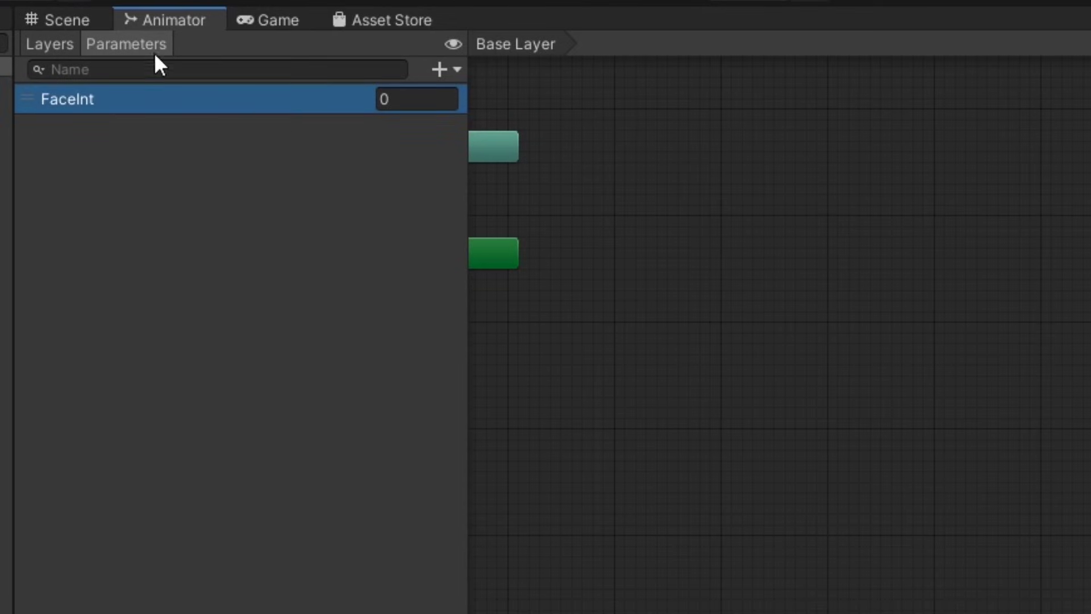
Add a layer named Face Toggles to the FX controller and raise its weight.
{"action": "left_click", "coordinate": [68, 41]}
{"action": "left_click", "coordinate": [445, 68]}
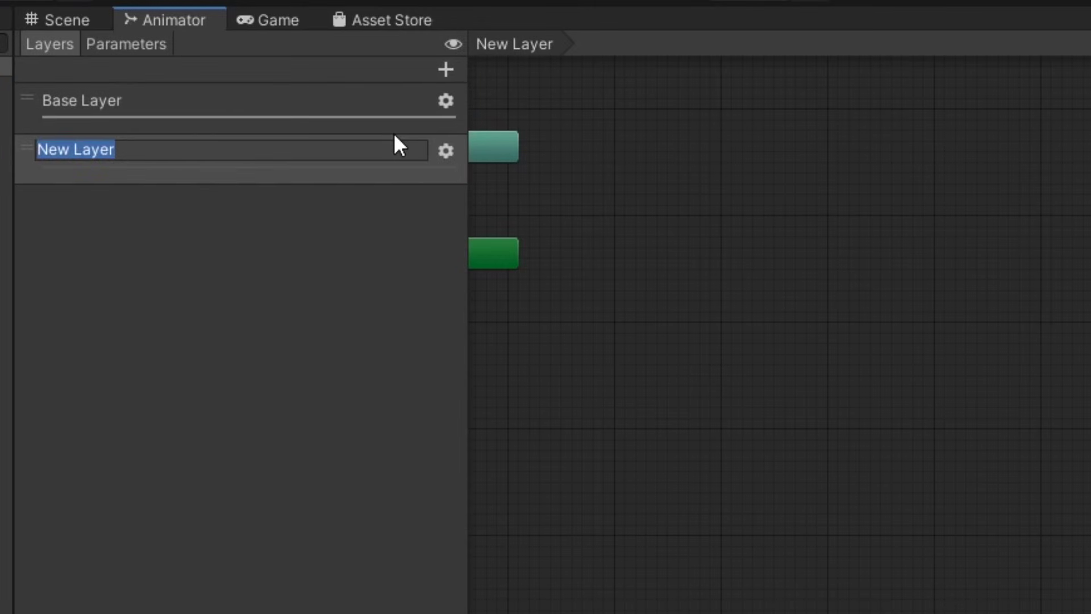
{"action": "type", "text": "Face Toggles"}
{"action": "key", "text": "Return"}
{"action": "left_click", "coordinate": [445, 150]}
{"action": "left_click_drag", "start_coordinate": [599, 153], "coordinate": [901, 182]}
Create an empty state named Idle in the Face Toggles layer and make a transition to it from Any State.
{"action": "right_click", "coordinate": [397, 345]}
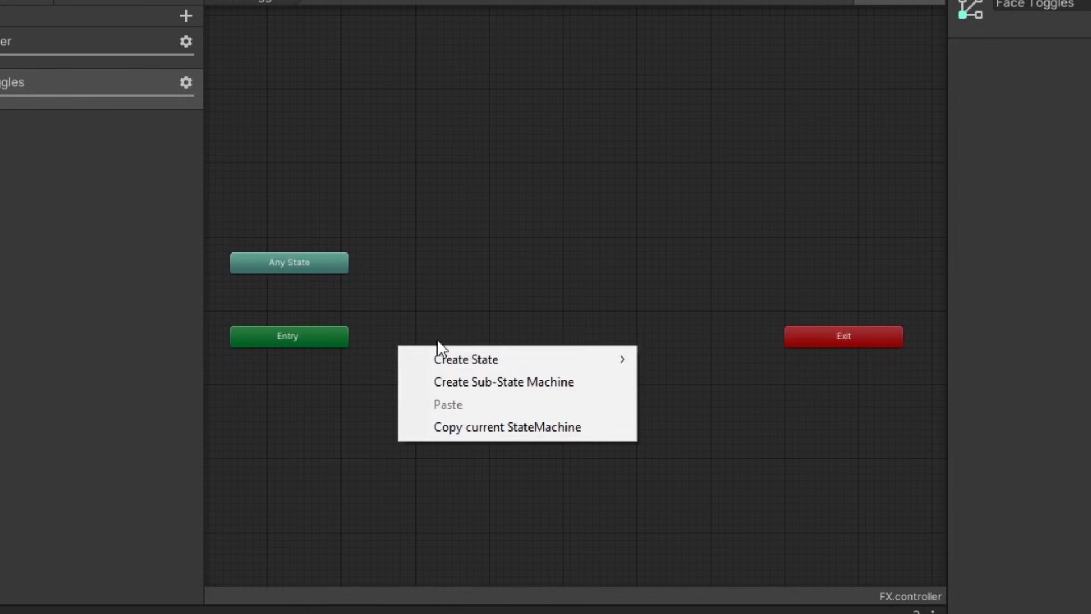
{"action": "mouse_move", "coordinate": [506, 359]}
{"action": "left_click", "coordinate": [681, 359]}
{"action": "scroll", "coordinate": [680, 363], "scroll_direction": "up", "scroll_amount": 2}
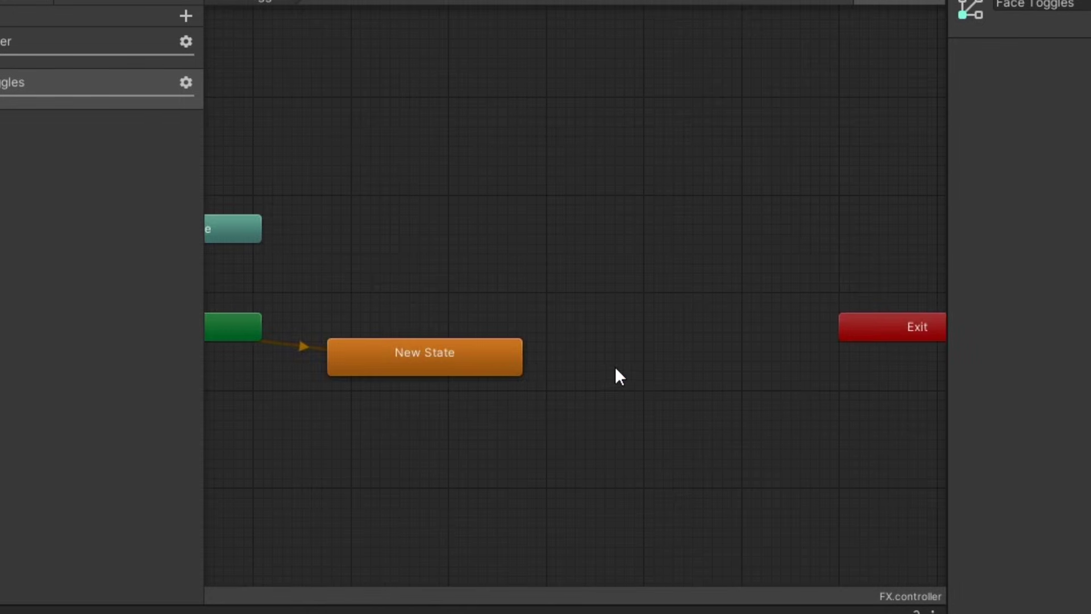
{"action": "right_click", "coordinate": [418, 257]}
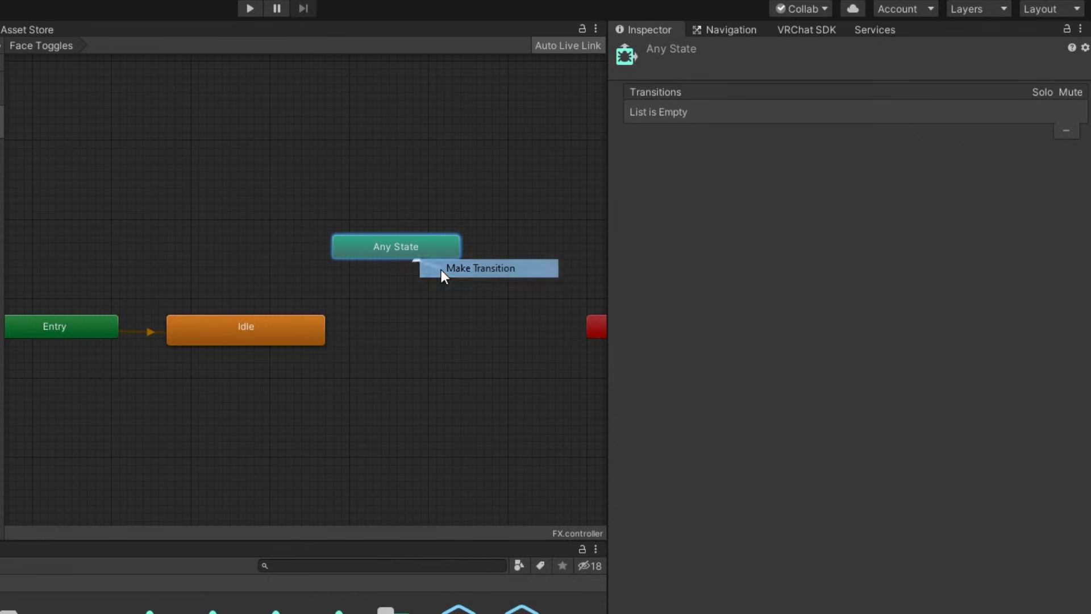
{"action": "left_click", "coordinate": [441, 269]}
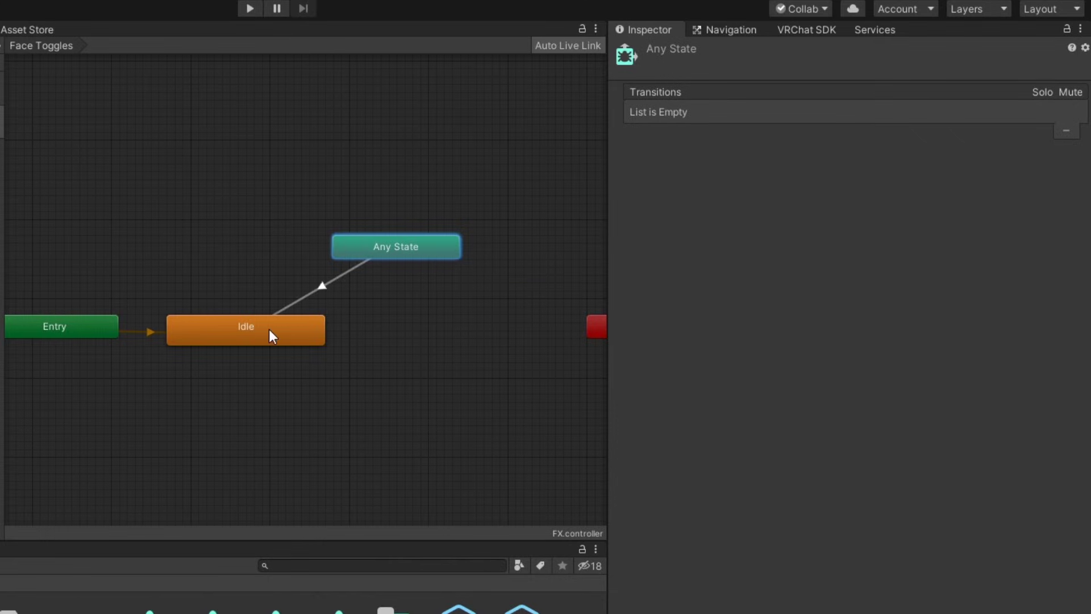
{"action": "left_click", "coordinate": [268, 329]}
Give the Any State to Idle transition the condition FaceInt Equals 0.
{"action": "left_click", "coordinate": [323, 282]}
{"action": "left_click", "coordinate": [1045, 321]}
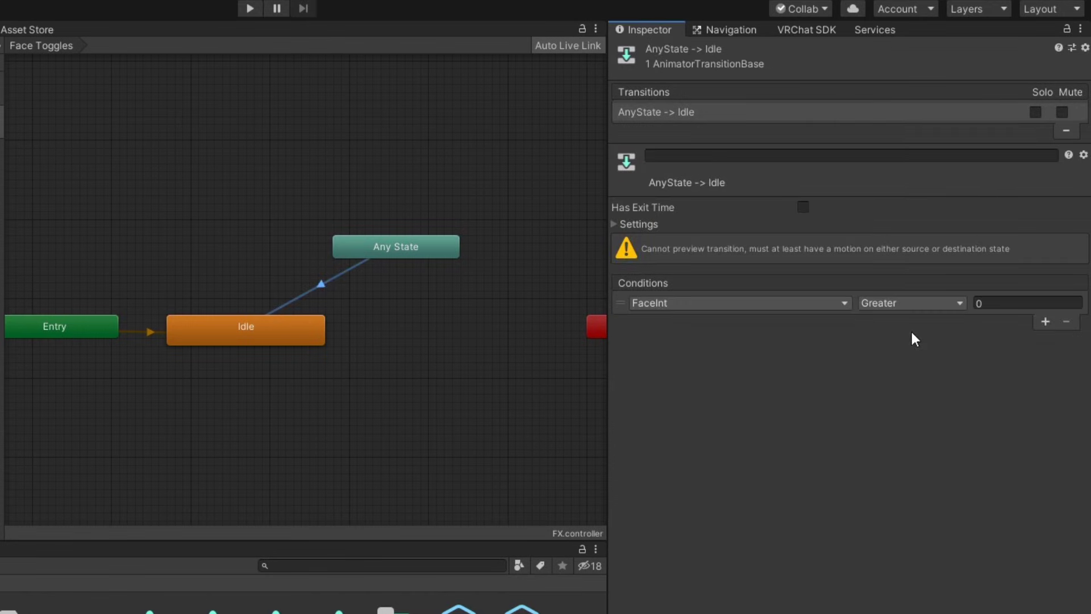
{"action": "left_click", "coordinate": [845, 303]}
{"action": "left_click", "coordinate": [909, 302]}
{"action": "left_click", "coordinate": [914, 355]}
{"action": "left_click", "coordinate": [984, 305]}
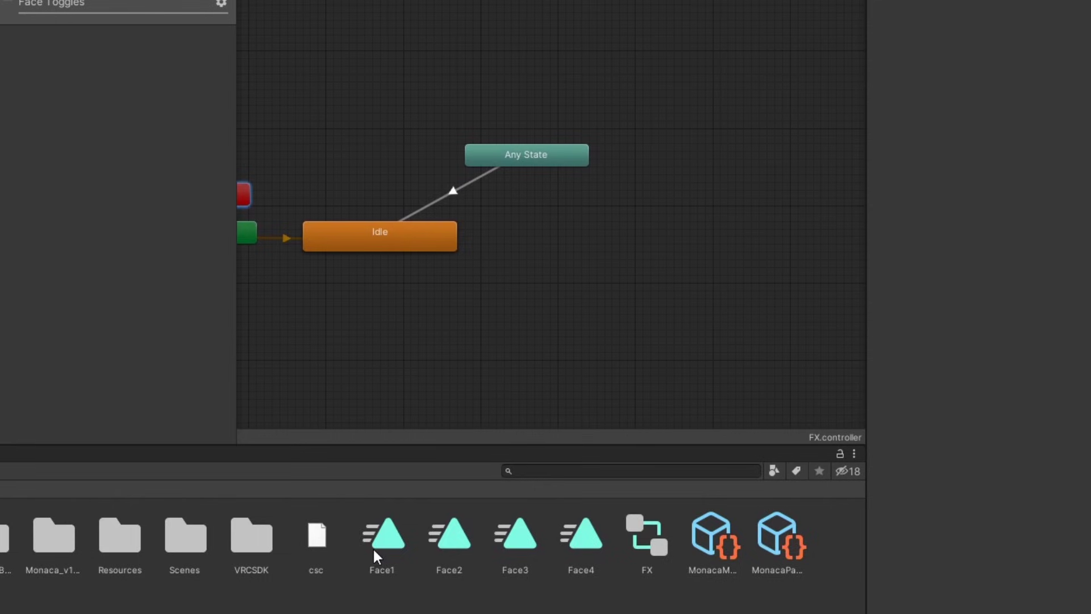
Add the Face1, Face2, Face3 and Face4 clips as states and arrange them in a column beside Any State.
{"action": "left_click", "coordinate": [375, 543]}
{"action": "left_click", "coordinate": [581, 539], "text": "shift"}
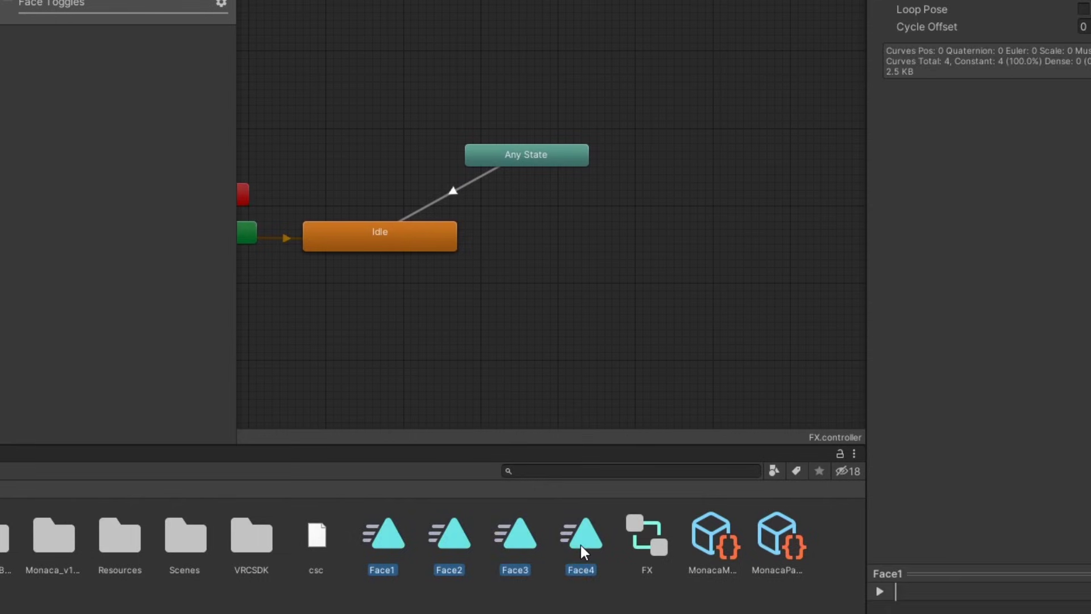
{"action": "left_click_drag", "start_coordinate": [581, 544], "coordinate": [705, 145]}
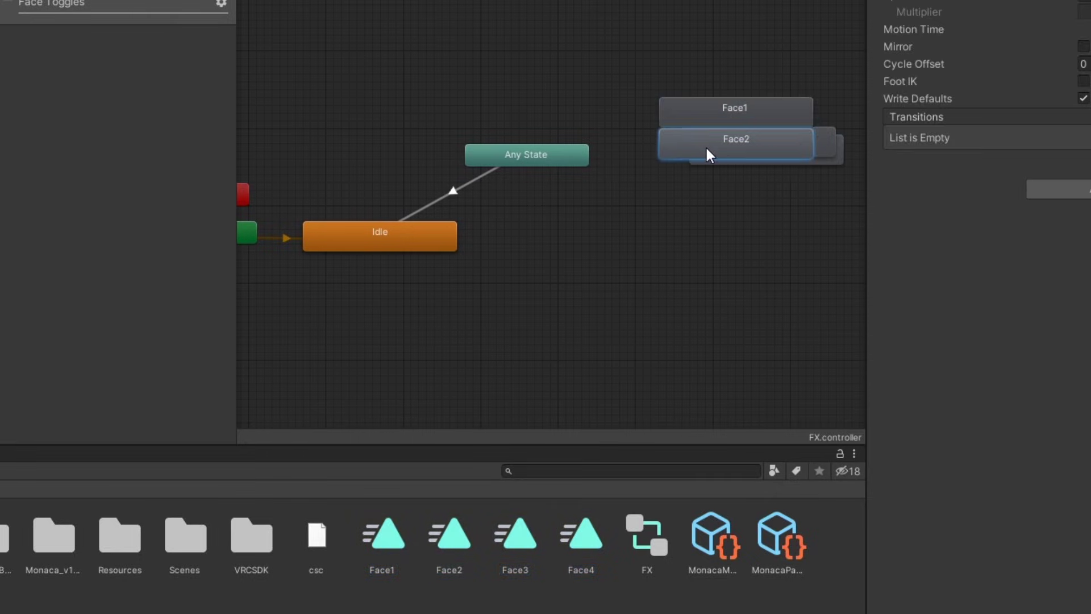
{"action": "left_click_drag", "start_coordinate": [829, 150], "coordinate": [821, 167]}
Make a transition from Any State to Face1 and give it an Equals condition on FaceInt.
{"action": "right_click", "coordinate": [223, 222]}
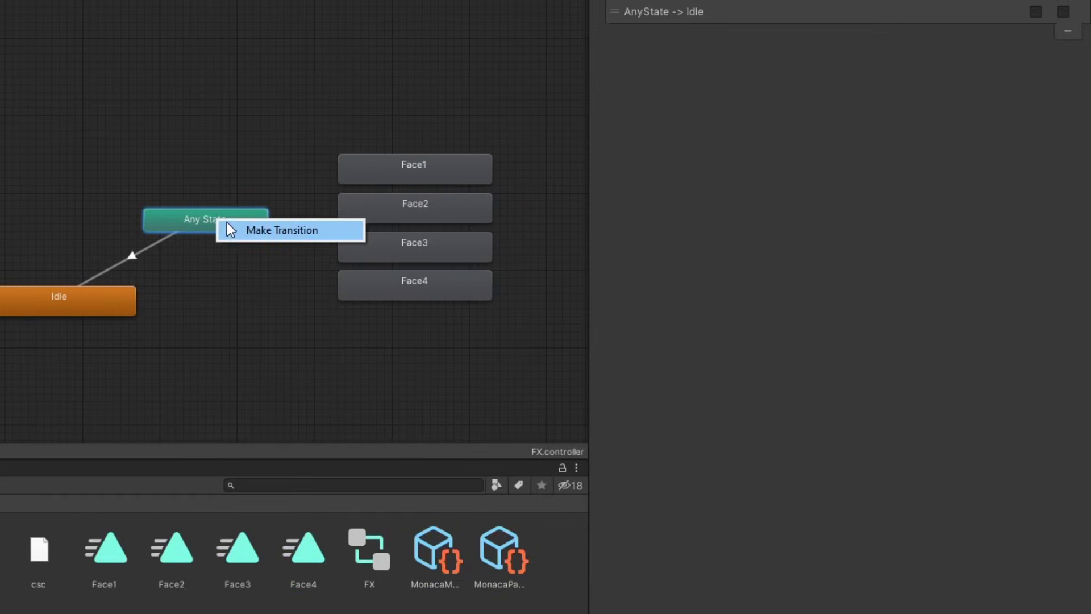
{"action": "left_click", "coordinate": [251, 224]}
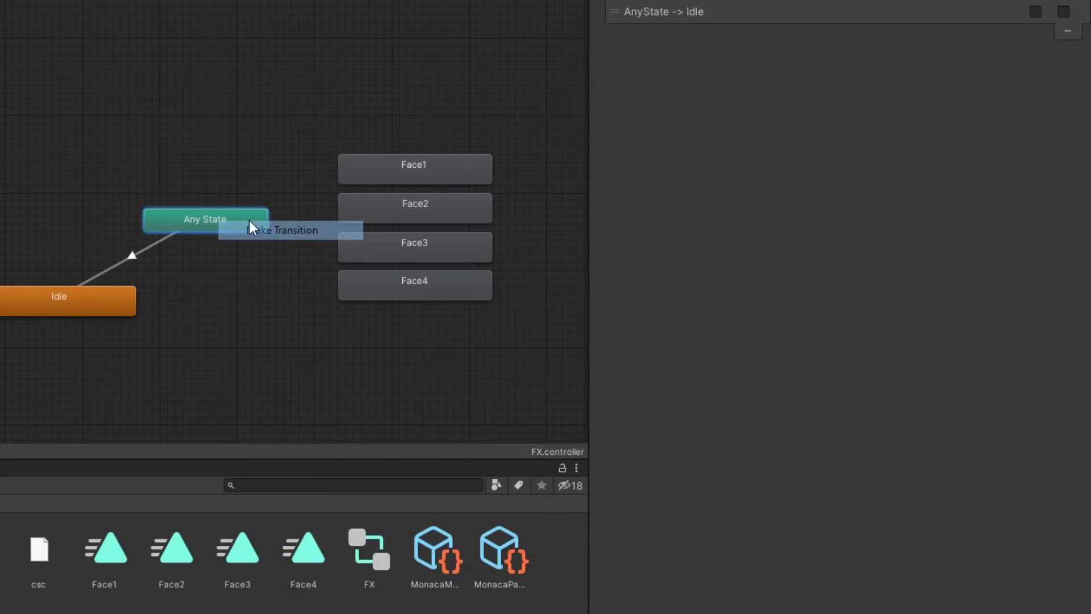
{"action": "left_click", "coordinate": [355, 179]}
{"action": "left_click", "coordinate": [309, 199]}
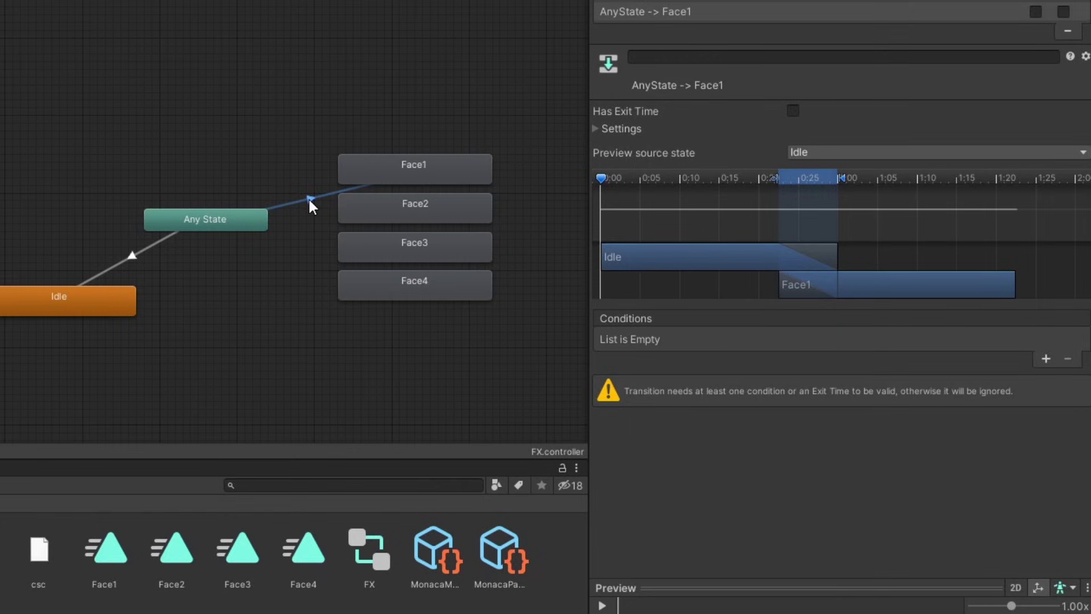
{"action": "left_click", "coordinate": [1046, 357]}
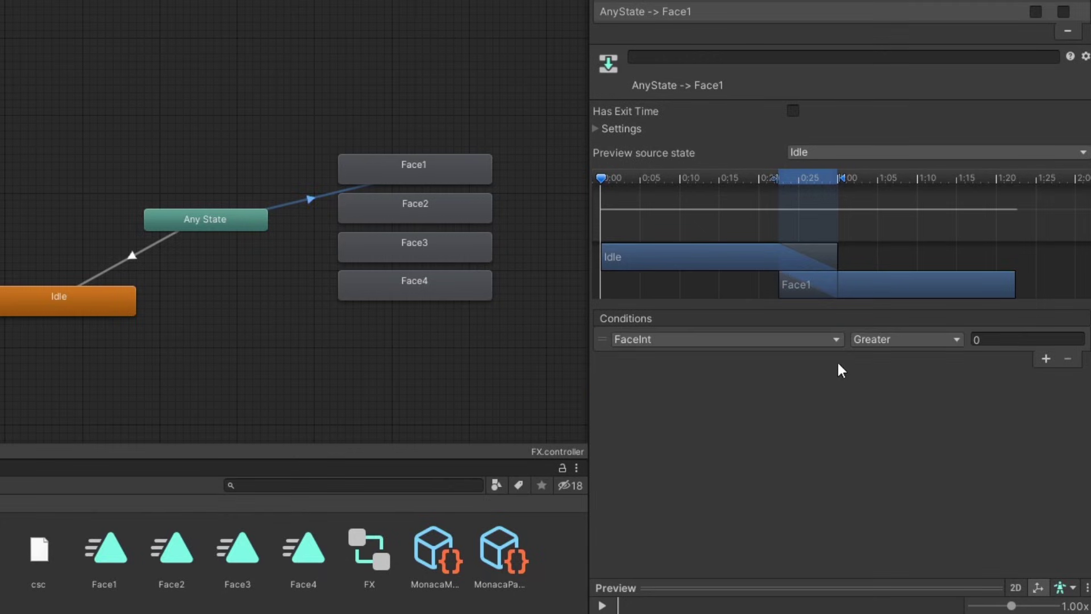
{"action": "left_click", "coordinate": [904, 340]}
{"action": "left_click", "coordinate": [898, 390]}
{"action": "left_click", "coordinate": [1000, 341]}
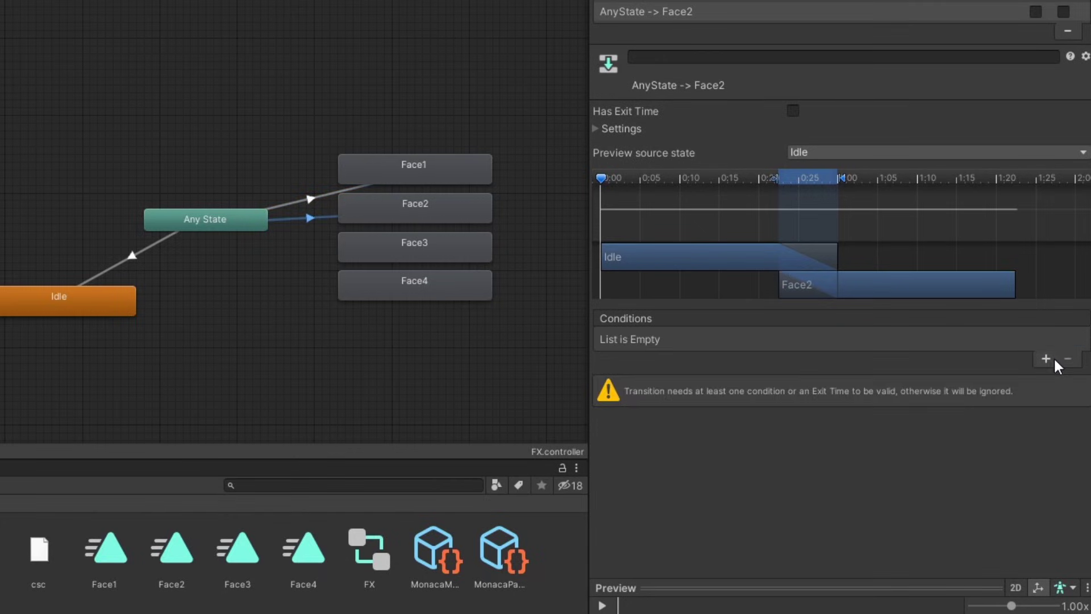
Give the Any State to Face2 transition the condition FaceInt Equals 2.
{"action": "left_click", "coordinate": [1050, 358]}
{"action": "left_click", "coordinate": [904, 339]}
{"action": "left_click", "coordinate": [926, 396]}
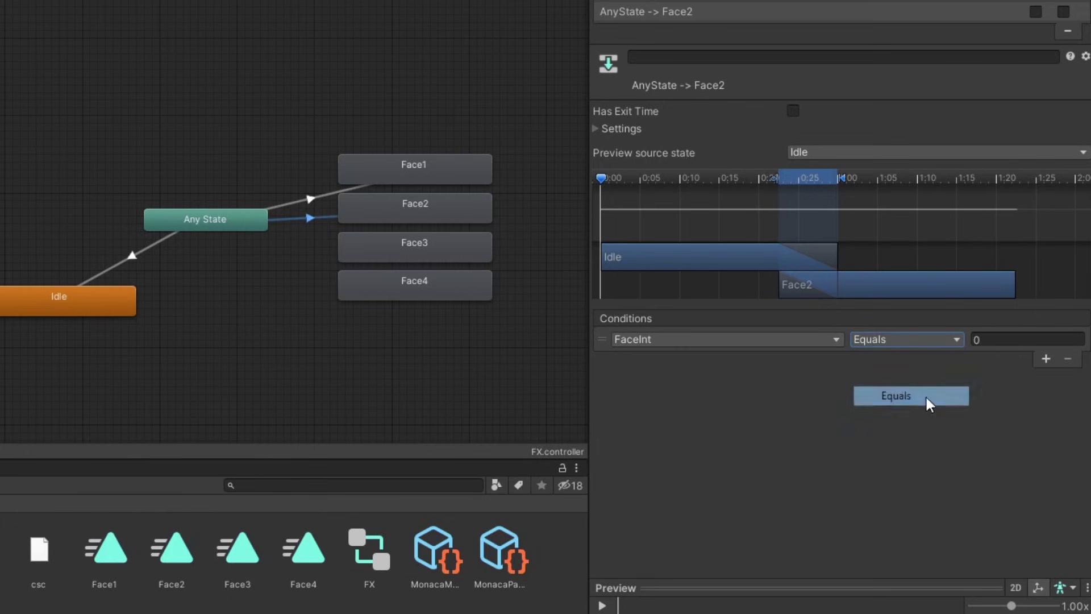
{"action": "left_click", "coordinate": [1027, 340]}
{"action": "type", "text": "2"}
{"action": "left_click", "coordinate": [879, 419]}
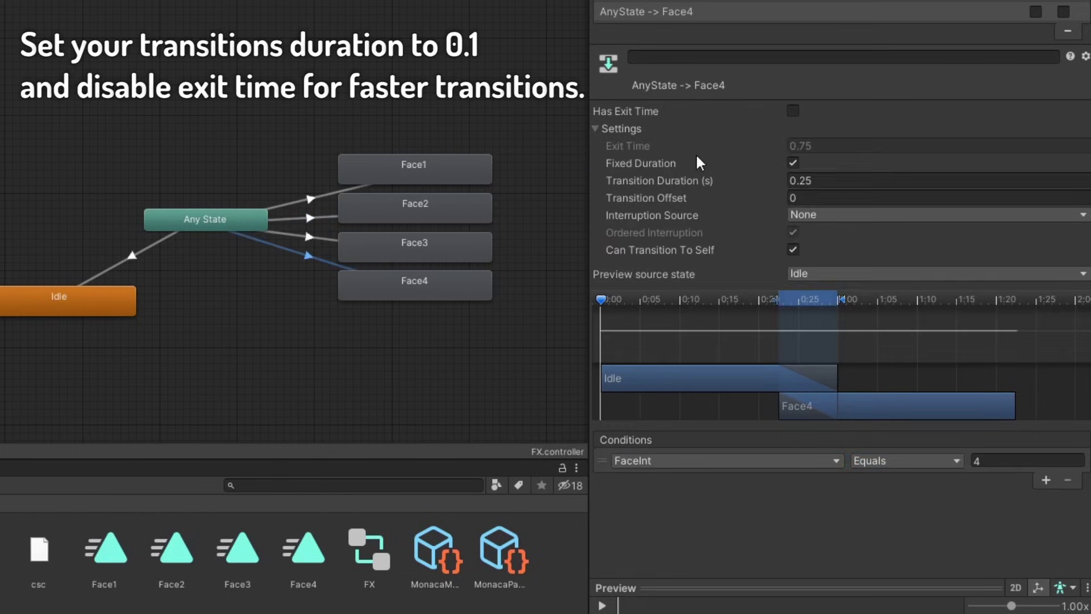
Set the transition duration to 0.1 s on the Any State transitions to Face4 and Face3.
{"action": "left_click", "coordinate": [812, 180]}
{"action": "type", "text": "0.1"}
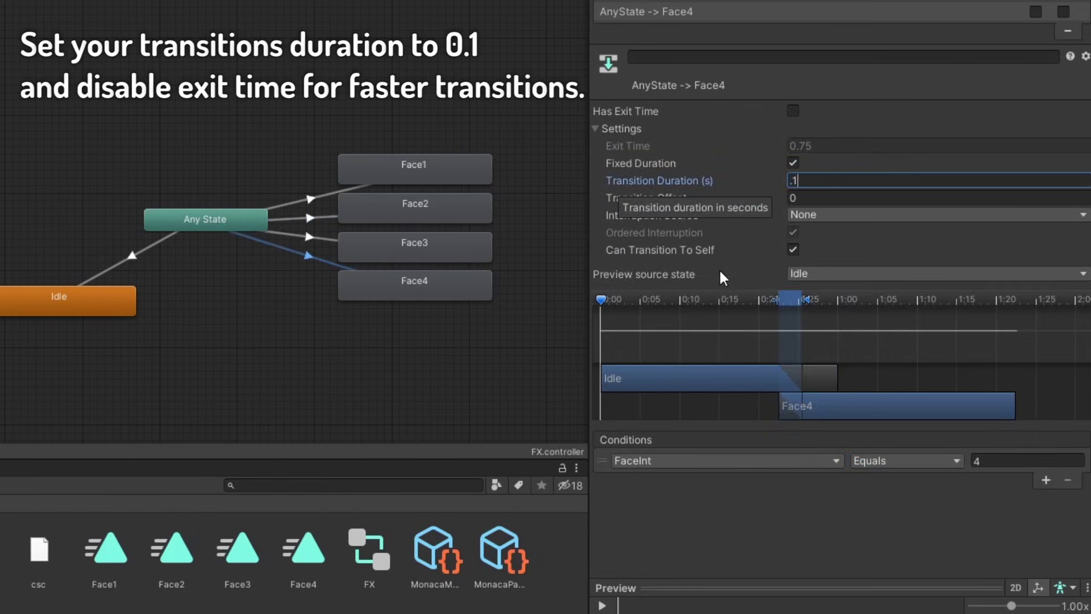
{"action": "left_click", "coordinate": [307, 236]}
{"action": "left_click", "coordinate": [790, 180]}
{"action": "type", "text": "0.1"}
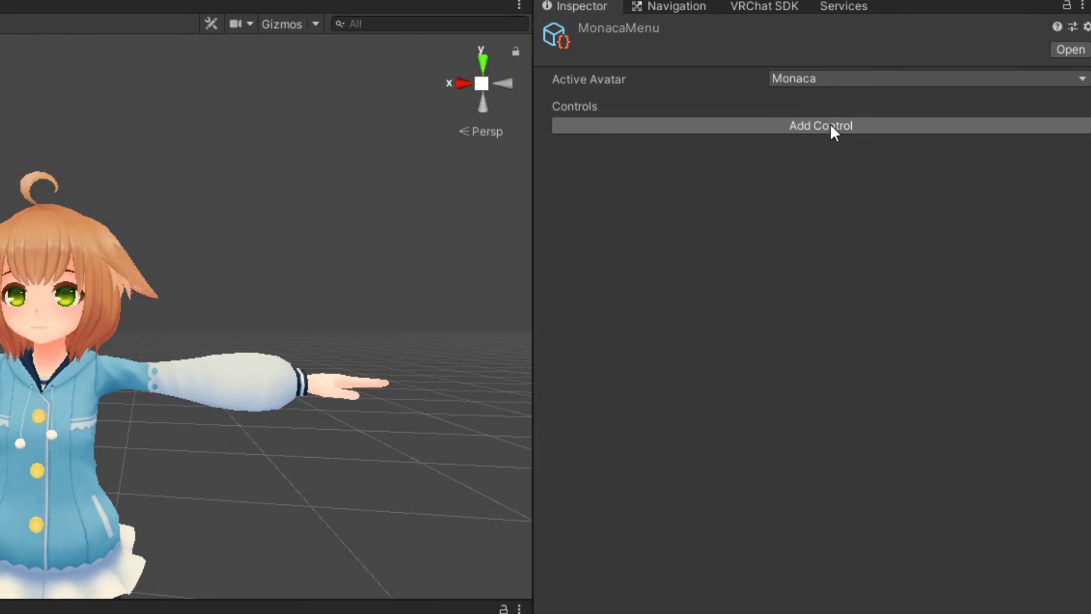
Add a Sub Menu control named Faces to MonacaMenu.
{"action": "left_click", "coordinate": [836, 128]}
{"action": "left_click", "coordinate": [828, 208]}
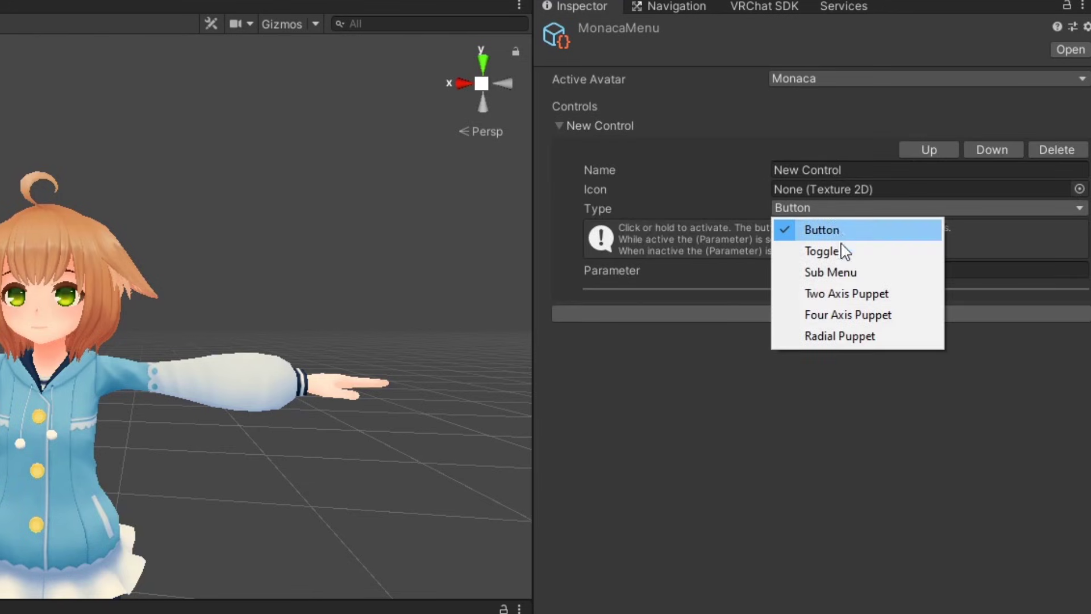
{"action": "left_click", "coordinate": [812, 273]}
{"action": "left_click", "coordinate": [819, 170]}
{"action": "type", "text": "Faces"}
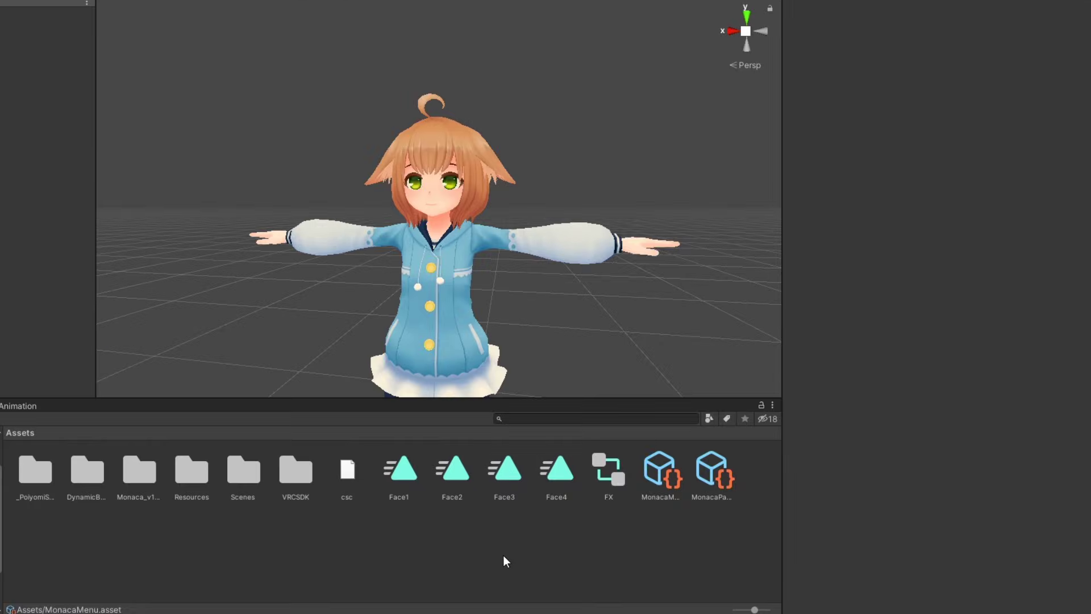
Create an expressions menu asset named FaceExpressions and assign it as the sub menu of the Faces control.
{"action": "right_click", "coordinate": [503, 554]}
{"action": "mouse_move", "coordinate": [567, 178]}
{"action": "mouse_move", "coordinate": [738, 91]}
{"action": "left_click", "coordinate": [997, 109]}
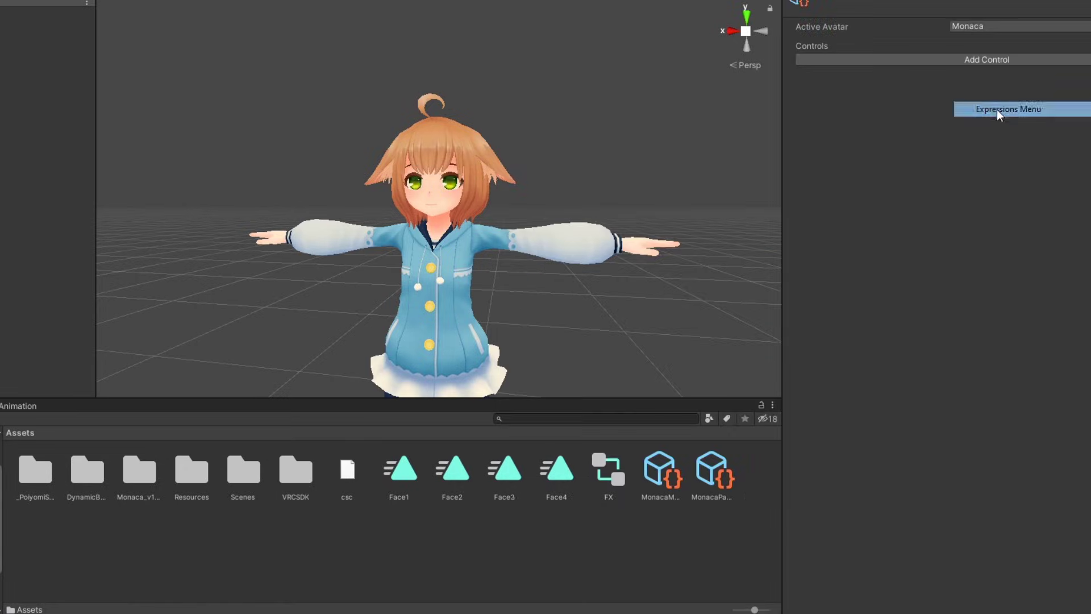
{"action": "type", "text": "f"}
{"action": "type", "text": "aces"}
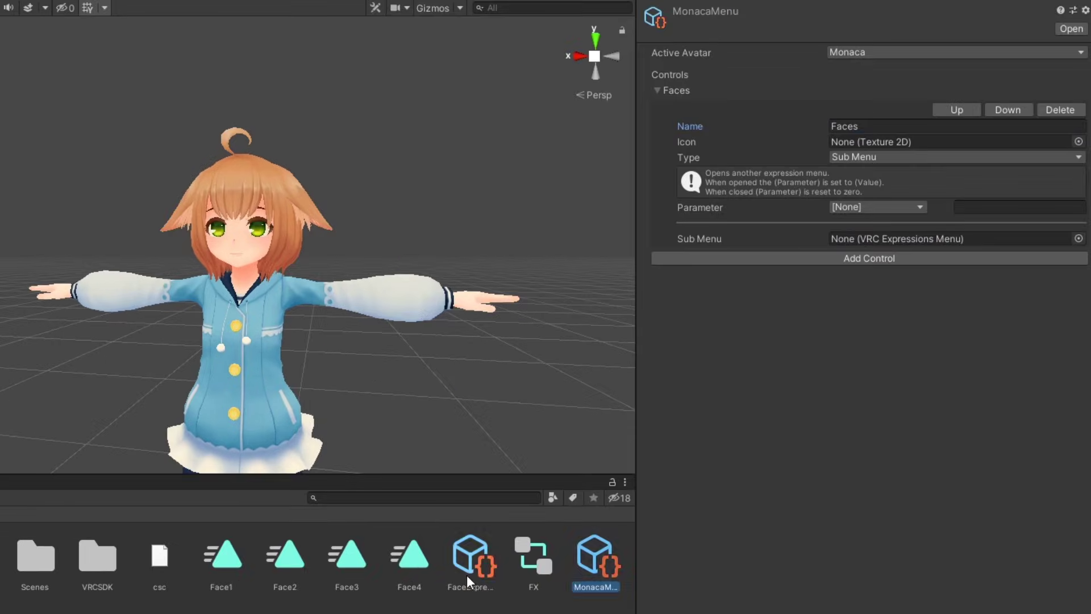
{"action": "left_click_drag", "start_coordinate": [466, 575], "coordinate": [921, 241]}
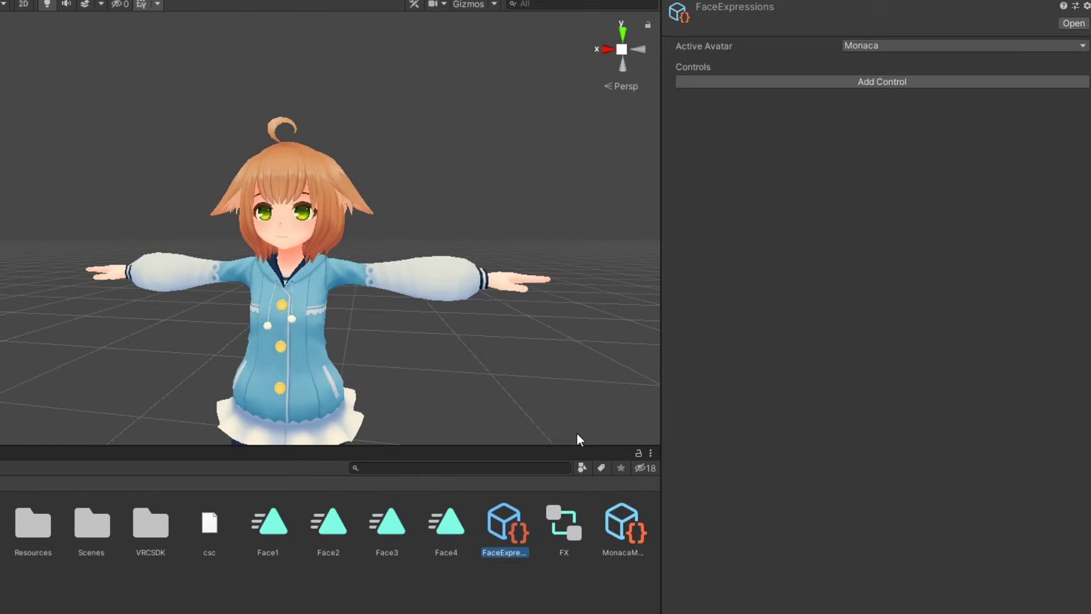
Add a Toggle control named Smile to FaceExpressions, using the FaceInt parameter with value 1.
{"action": "left_click", "coordinate": [807, 81]}
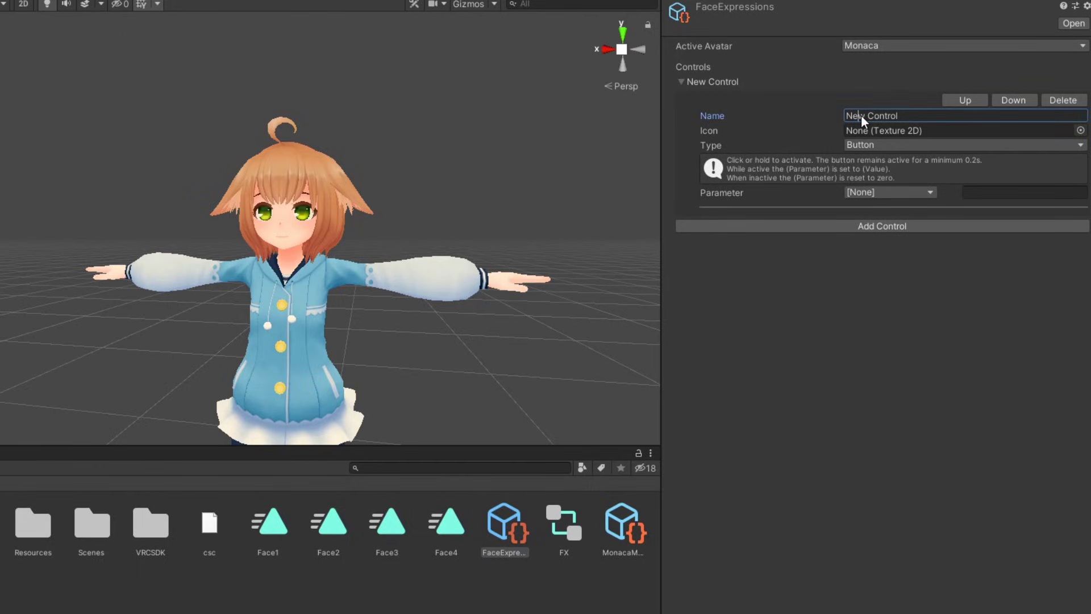
{"action": "left_click", "coordinate": [861, 117]}
{"action": "type", "text": "Smile"}
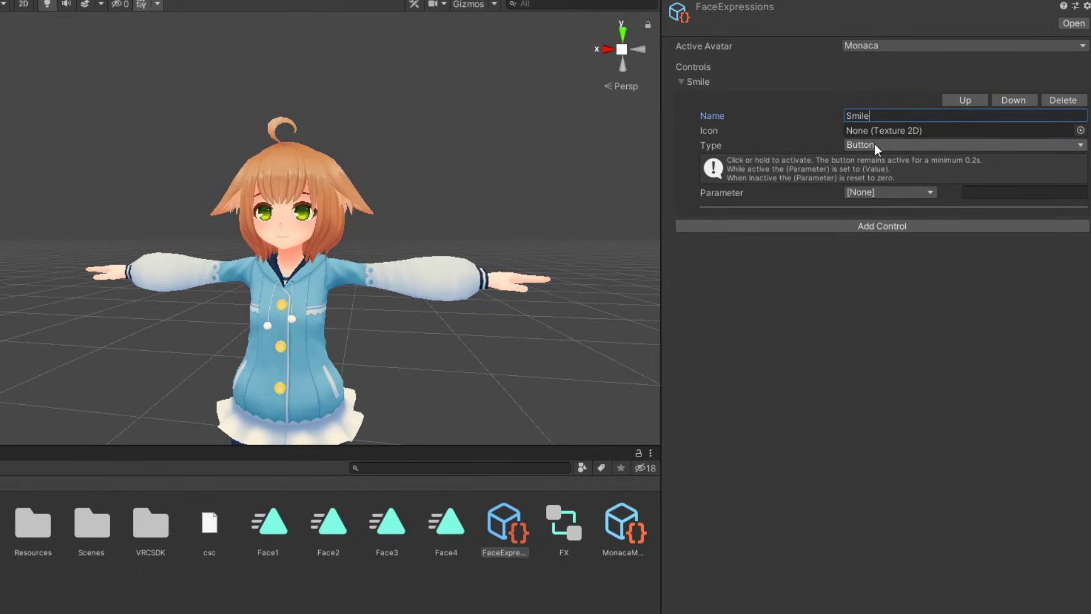
{"action": "left_click", "coordinate": [874, 144]}
{"action": "left_click", "coordinate": [902, 172]}
{"action": "left_click", "coordinate": [889, 192]}
{"action": "left_click", "coordinate": [902, 274]}
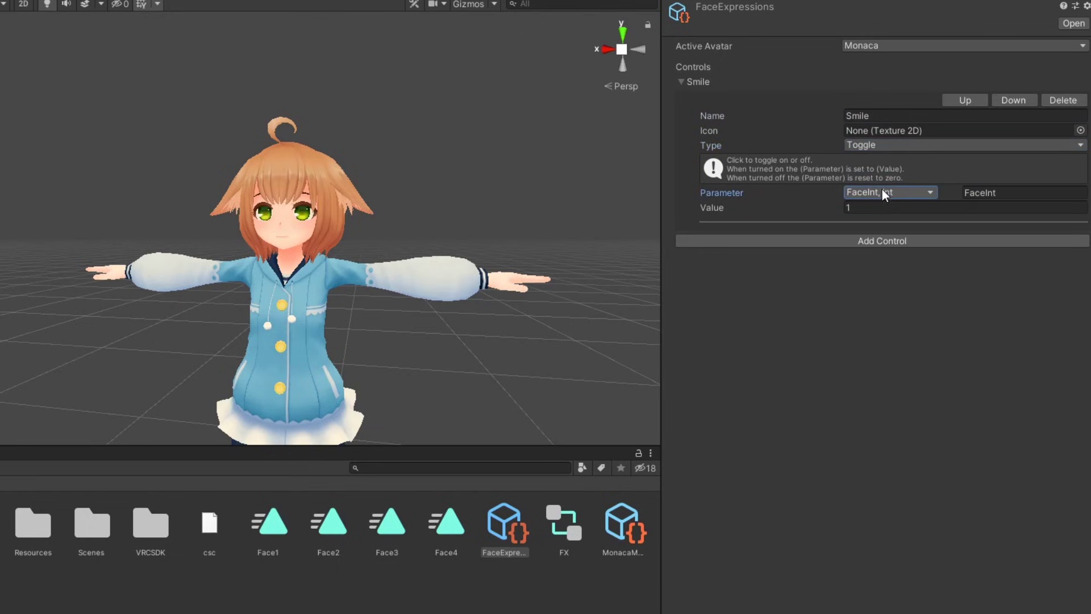
Add a Toggle control named Sad using the FaceInt parameter with value 2.
{"action": "left_click", "coordinate": [881, 241]}
{"action": "left_click", "coordinate": [853, 274]}
{"action": "type", "text": "Sad"}
{"action": "left_click", "coordinate": [878, 304]}
{"action": "left_click", "coordinate": [882, 338]}
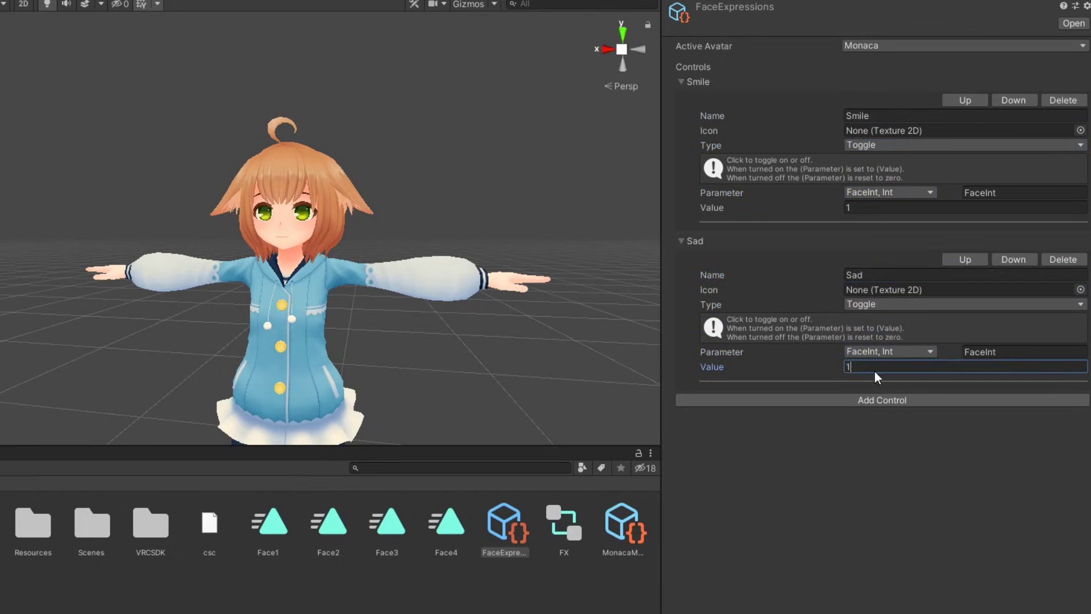
Add a Toggle control named Scared using the FaceInt parameter with value 3.
{"action": "left_click", "coordinate": [848, 397]}
{"action": "left_click", "coordinate": [877, 435]}
{"action": "type", "text": "Scared"}
{"action": "left_click", "coordinate": [877, 463]}
{"action": "left_click", "coordinate": [878, 495]}
{"action": "left_click", "coordinate": [879, 511]}
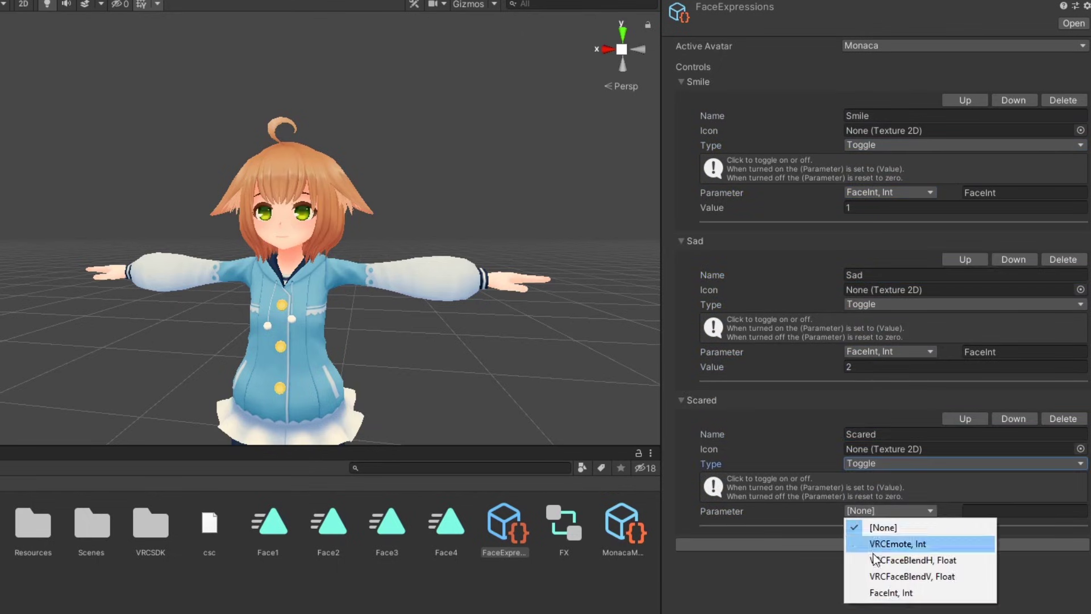
{"action": "left_click", "coordinate": [882, 592]}
{"action": "type", "text": "3"}
Add a Toggle control named Smug that uses the FaceInt parameter.
{"action": "left_click", "coordinate": [876, 561]}
{"action": "left_click", "coordinate": [877, 504]}
{"action": "type", "text": "Smug"}
{"action": "left_click", "coordinate": [905, 536]}
{"action": "left_click", "coordinate": [893, 569]}
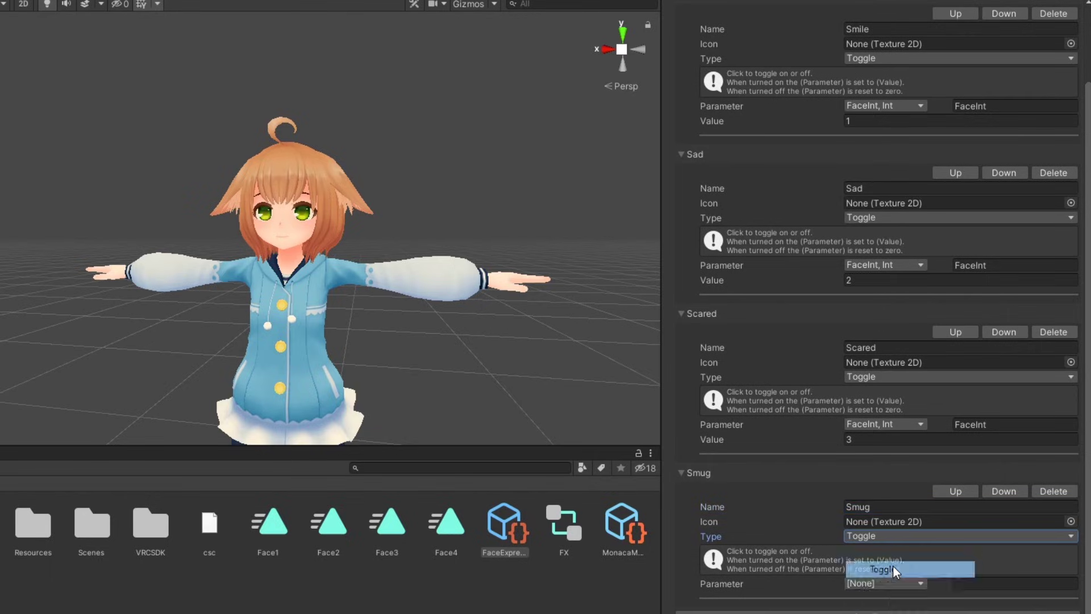
{"action": "left_click", "coordinate": [886, 584]}
{"action": "left_click", "coordinate": [880, 612]}
{"action": "left_click", "coordinate": [869, 598]}
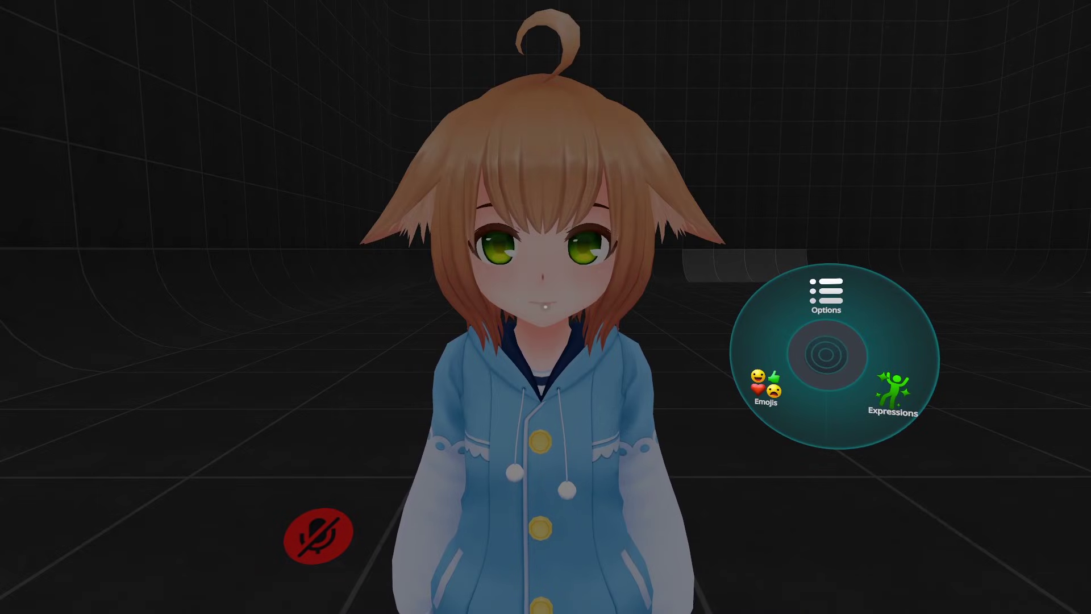
Switch to VRChat and test the Smile, Sad and Scared toggles from the avatar's expressions menu.
{"action": "left_click", "coordinate": [852, 364]}
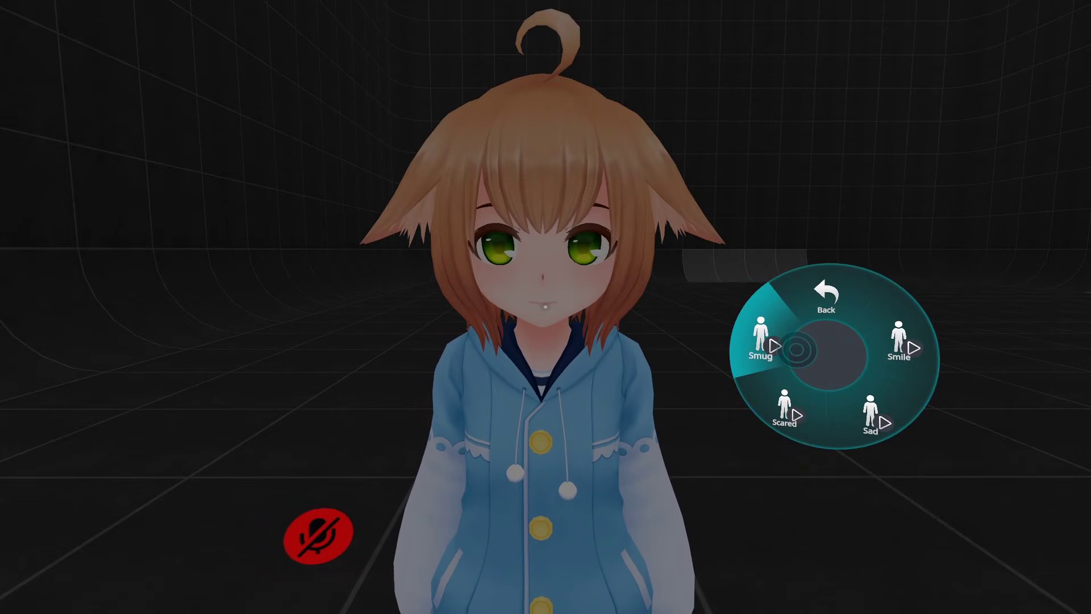
{"action": "left_click", "coordinate": [855, 346]}
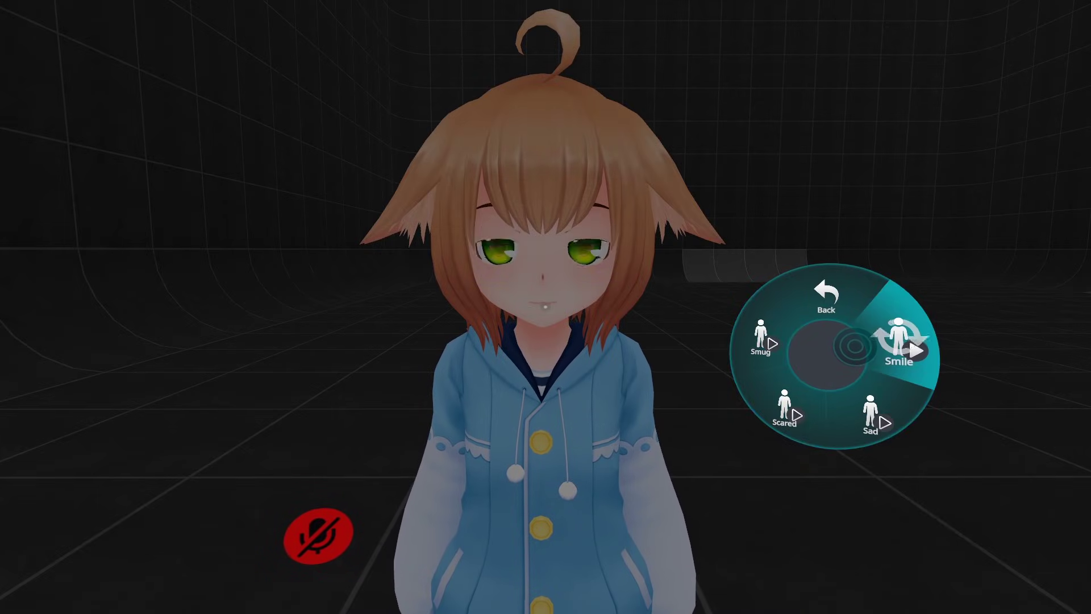
{"action": "left_click", "coordinate": [842, 366]}
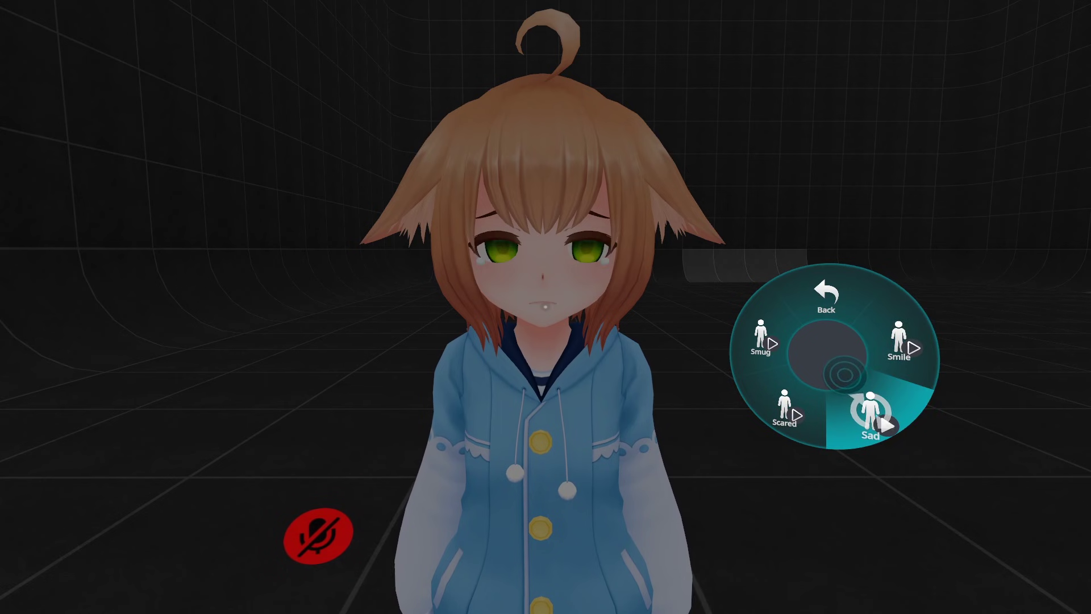
{"action": "left_click", "coordinate": [802, 368]}
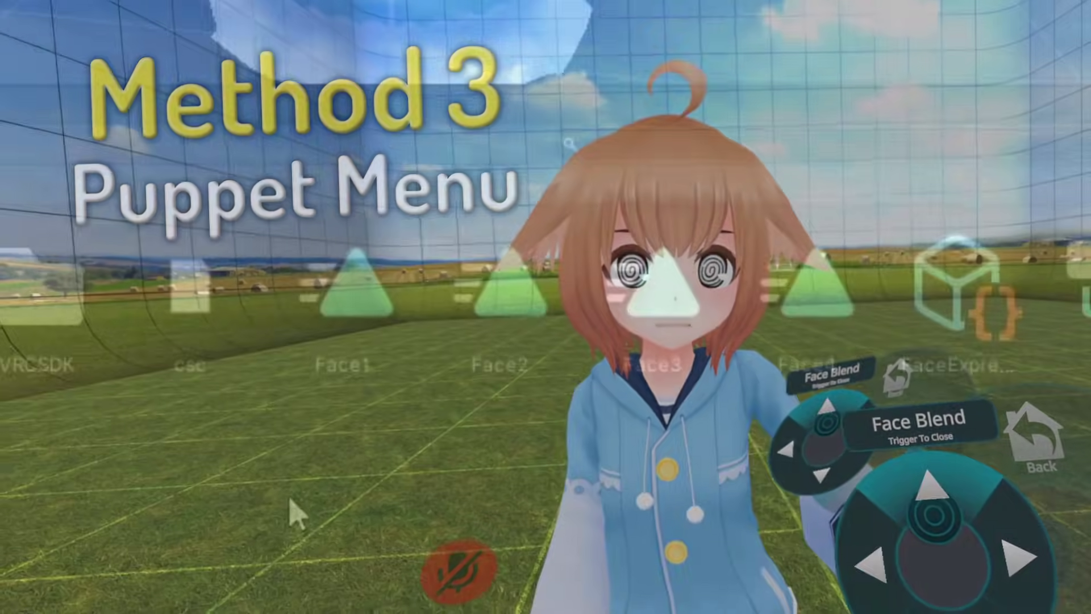
Review the Face1 to Face4 clips in the project and the Body blendshape properties of the Default animation.
{"action": "left_click", "coordinate": [324, 329]}
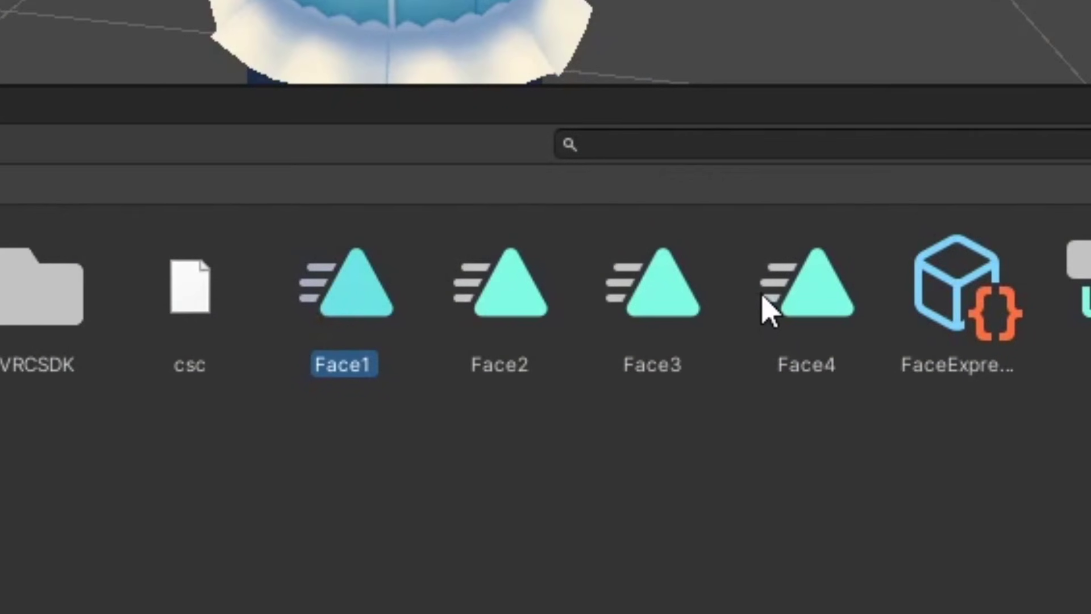
{"action": "left_click", "coordinate": [855, 333], "text": "shift"}
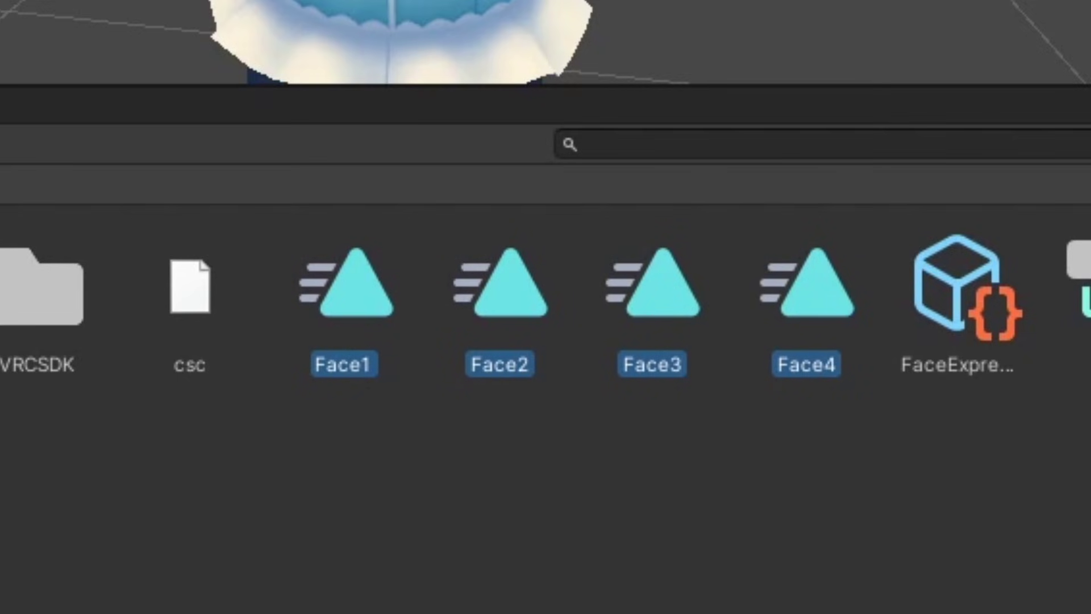
{"action": "left_click", "coordinate": [301, 605]}
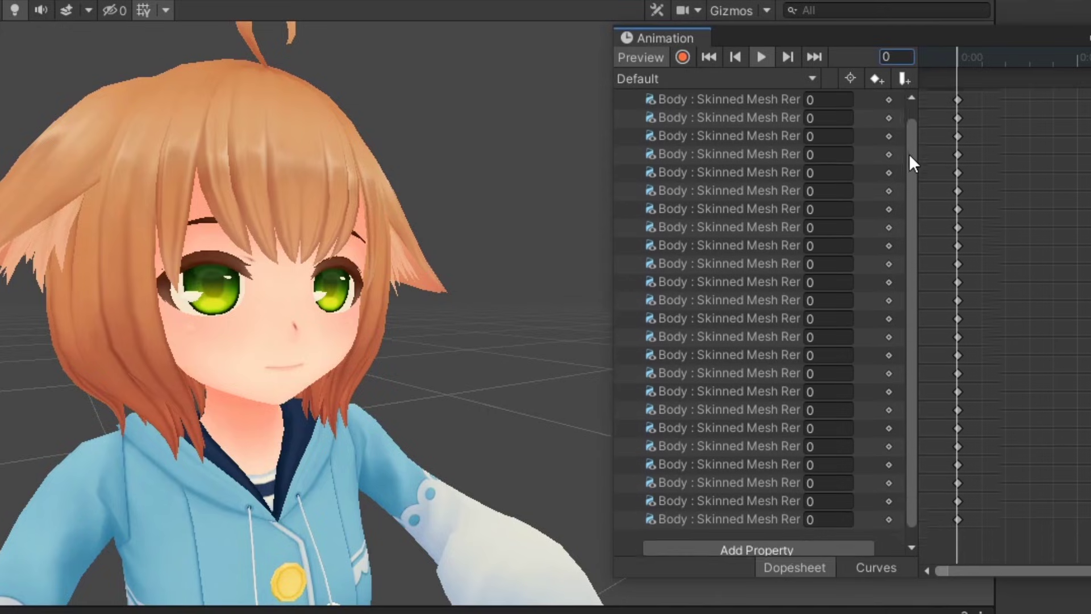
{"action": "scroll", "coordinate": [908, 182], "scroll_direction": "down", "scroll_amount": 1}
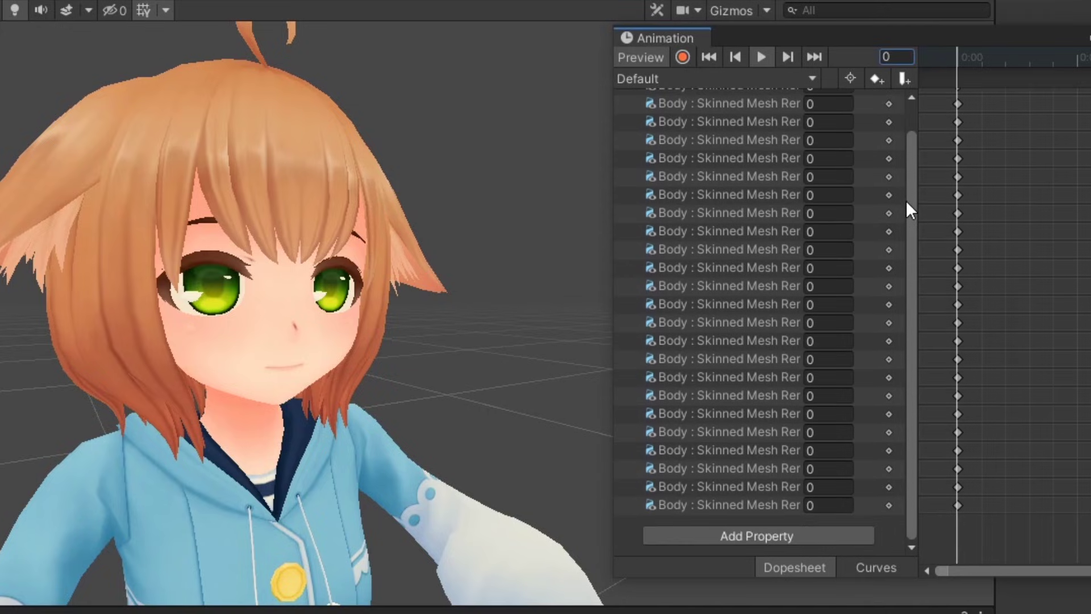
{"action": "left_click_drag", "start_coordinate": [911, 199], "coordinate": [913, 137]}
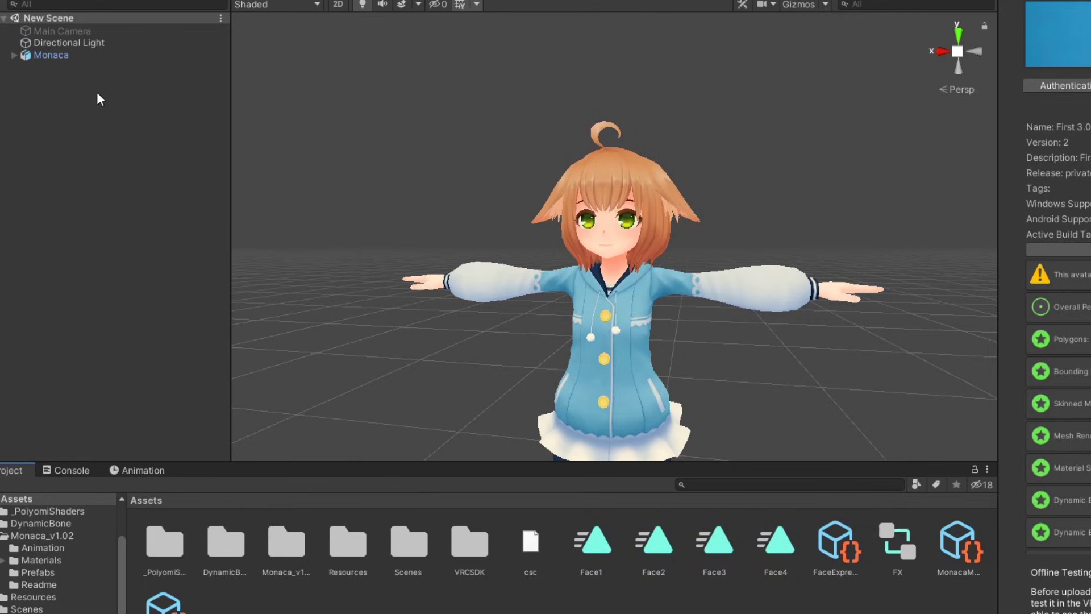
Duplicate the Monaca avatar in the scene and create a new animation clip named Default on the copy.
{"action": "left_click", "coordinate": [75, 45]}
{"action": "left_click", "coordinate": [70, 56]}
{"action": "key", "text": "ctrl+d"}
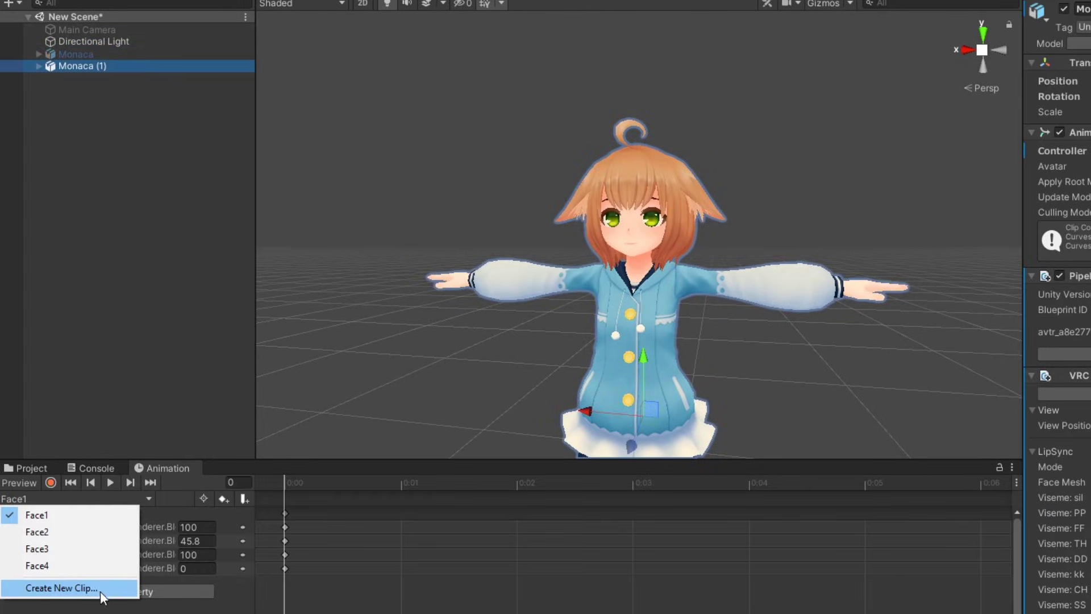
{"action": "left_click", "coordinate": [97, 588]}
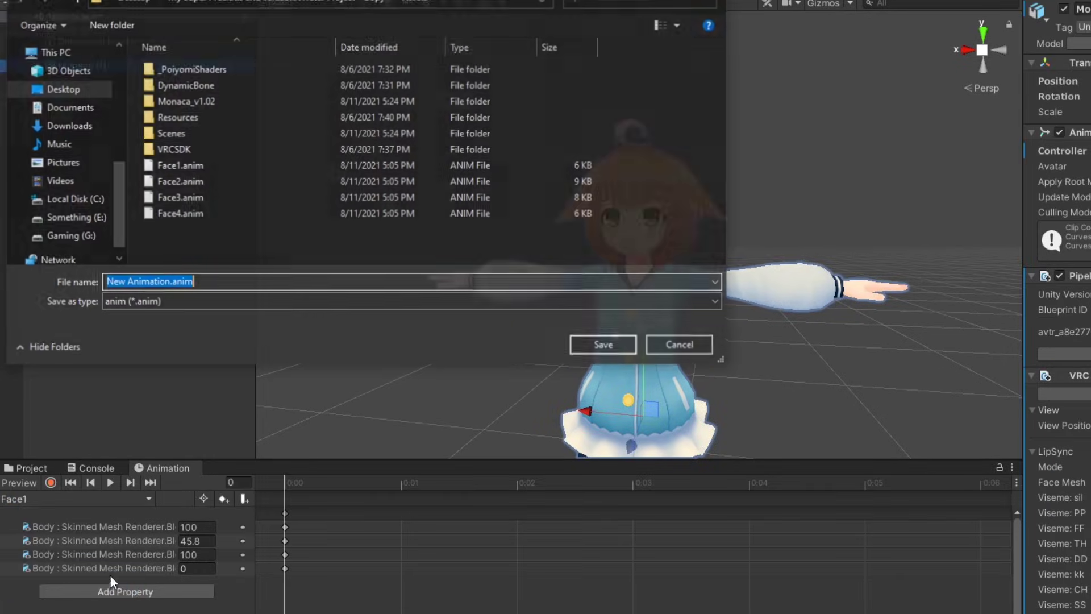
{"action": "type", "text": "Default"}
{"action": "key", "text": "Return"}
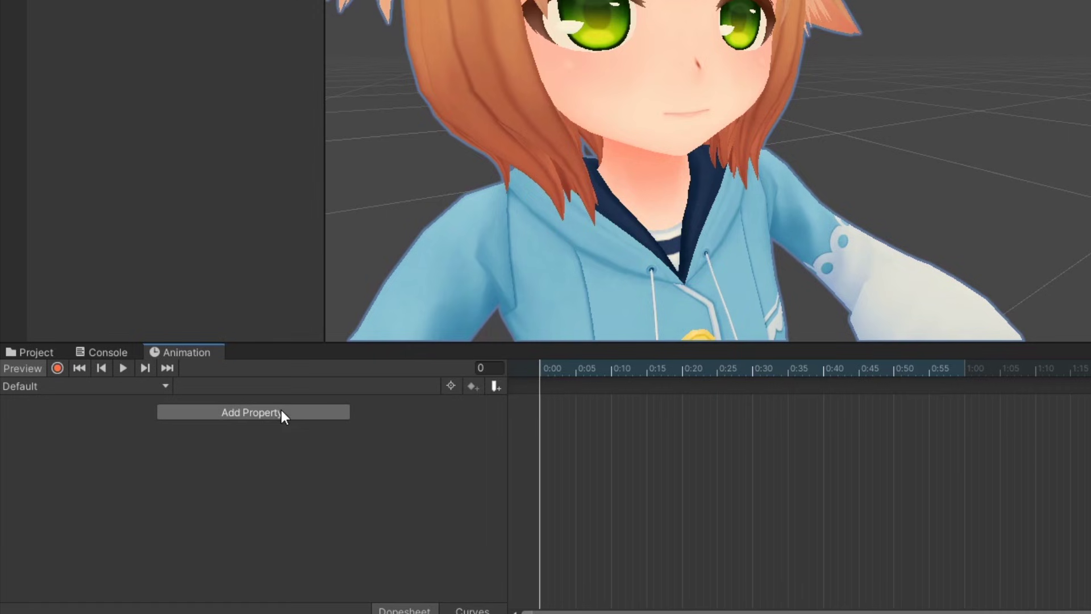
Add the Body mesh's Skinned Mesh Renderer blend shapes, down to Blend Shape.uu and excluding the v_ visemes, as properties of the Default animation.
{"action": "left_click", "coordinate": [280, 410]}
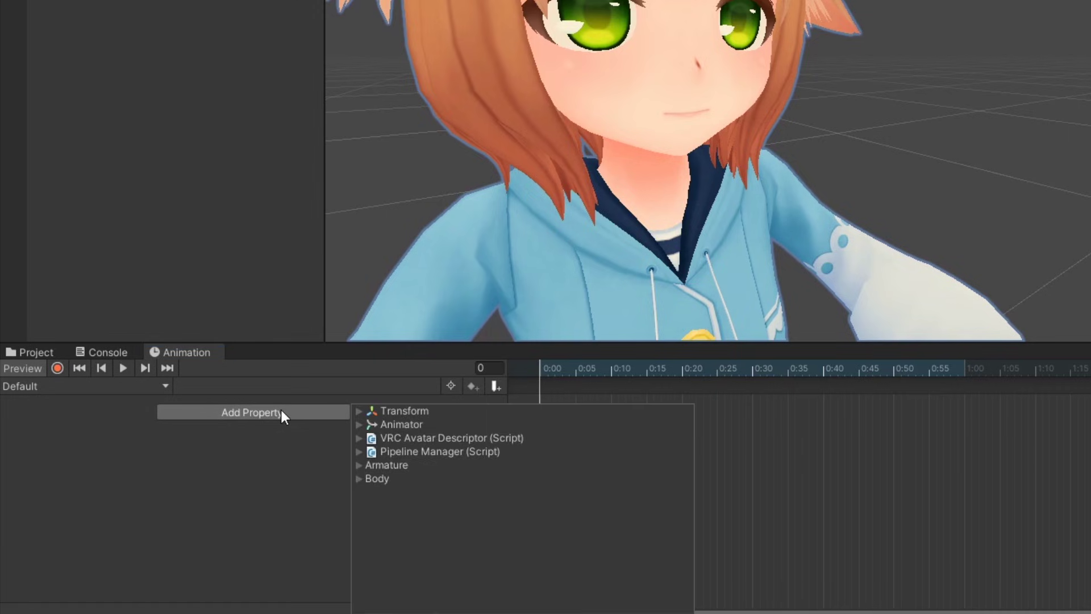
{"action": "left_click", "coordinate": [359, 478]}
{"action": "left_click", "coordinate": [371, 519]}
{"action": "scroll", "coordinate": [385, 517], "scroll_direction": "down", "scroll_amount": 1}
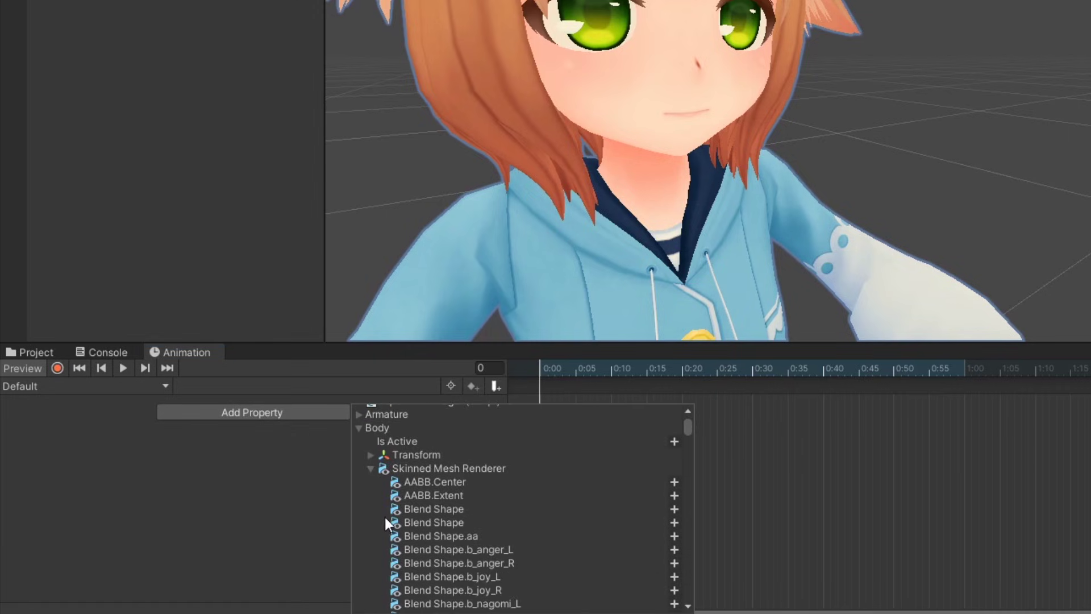
{"action": "scroll", "coordinate": [416, 520], "scroll_direction": "down", "scroll_amount": 5}
{"action": "scroll", "coordinate": [435, 529], "scroll_direction": "down", "scroll_amount": 6}
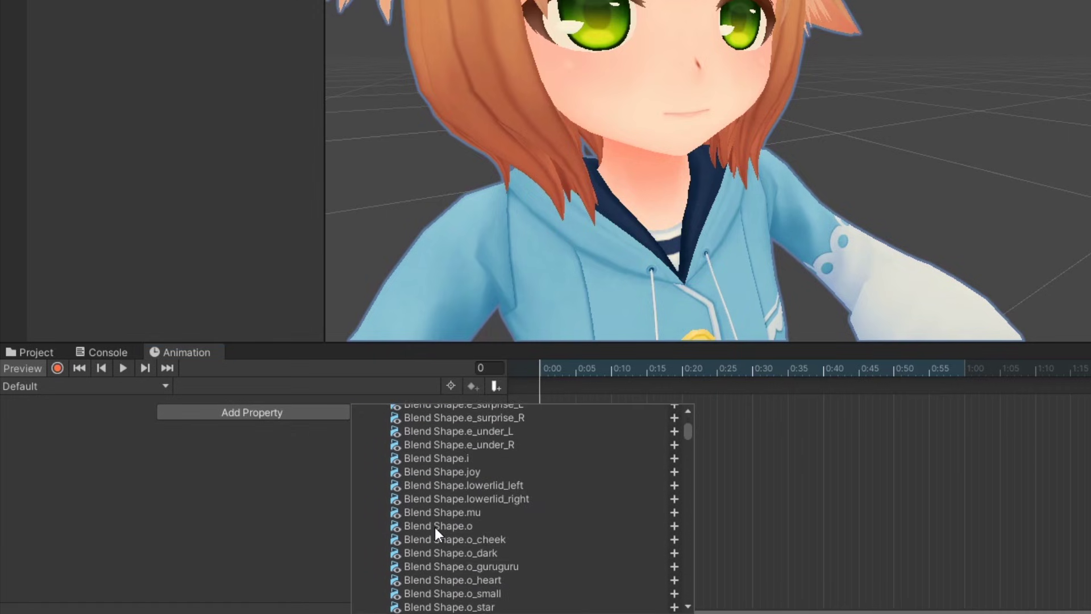
{"action": "left_click", "coordinate": [454, 558], "text": "shift"}
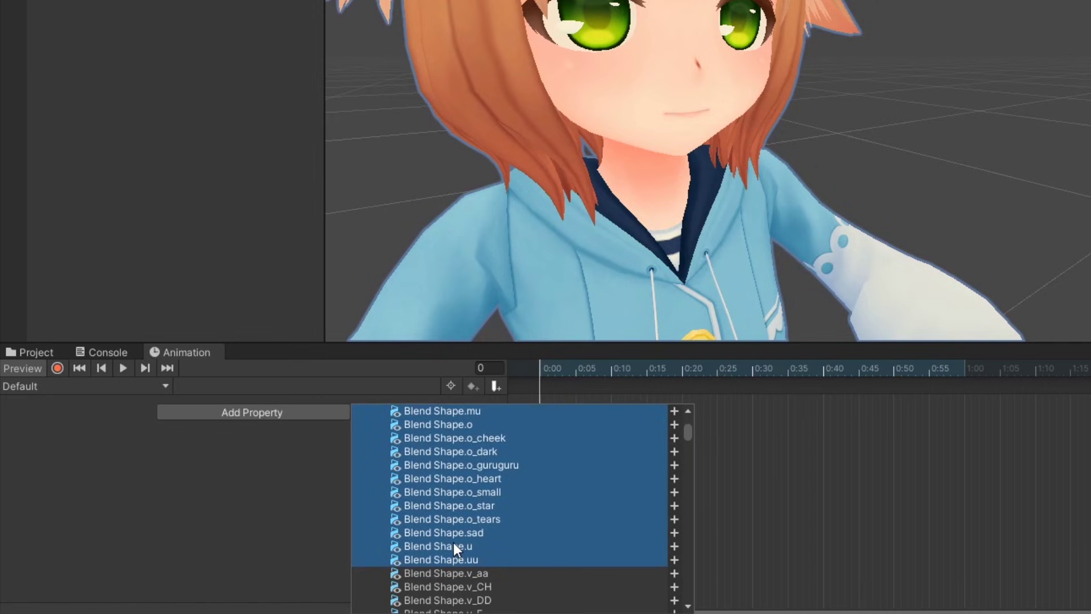
{"action": "right_click", "coordinate": [478, 484]}
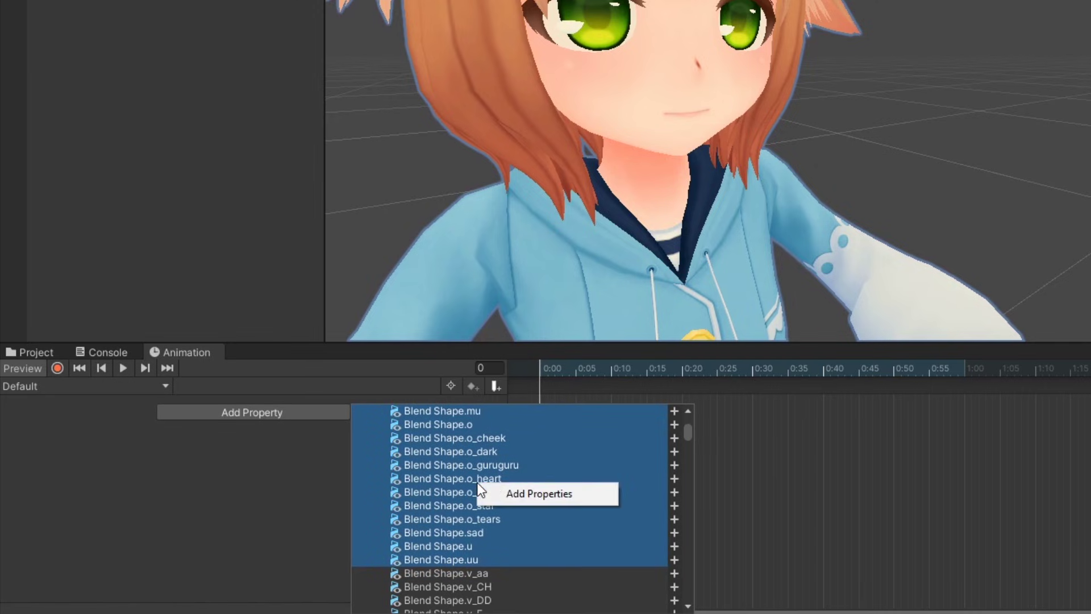
{"action": "left_click", "coordinate": [513, 490]}
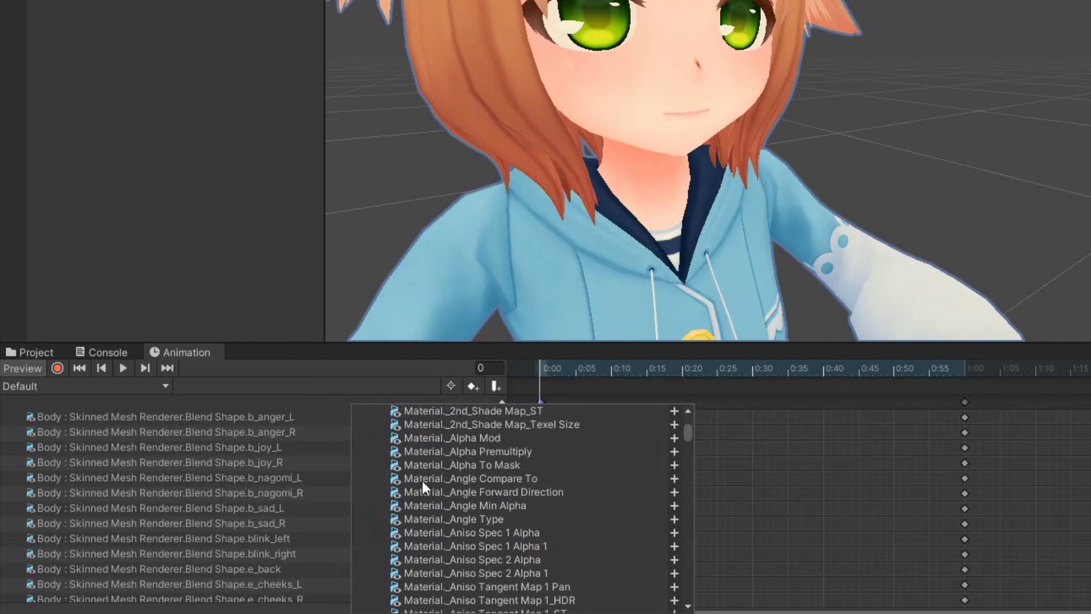
Move all of the Default clip's end keyframes from 1:00 to directly beside the start keyframes.
{"action": "left_click", "coordinate": [282, 476]}
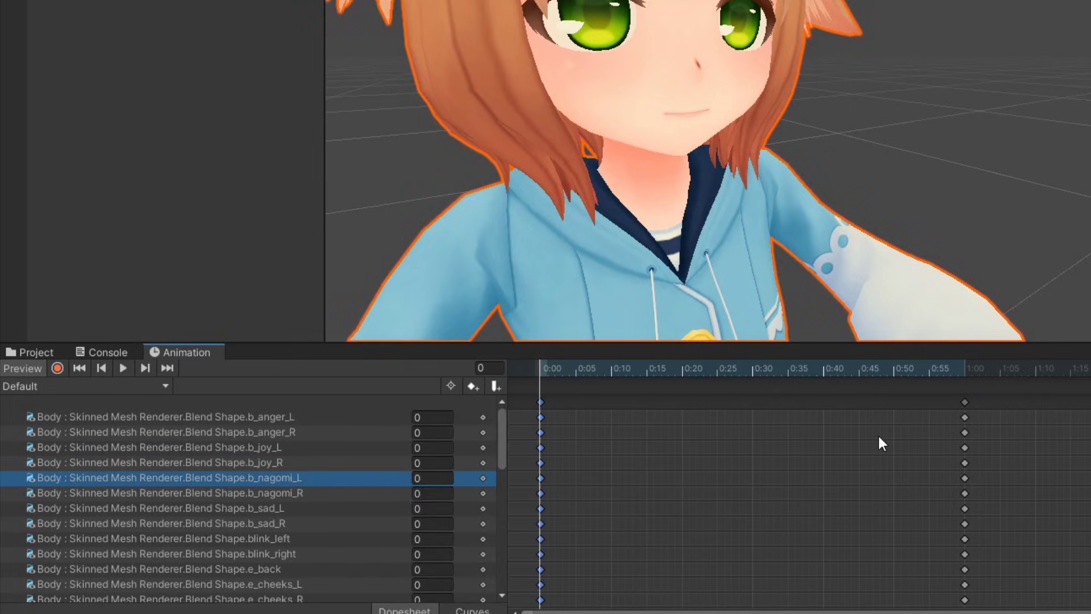
{"action": "left_click_drag", "start_coordinate": [965, 402], "coordinate": [548, 372]}
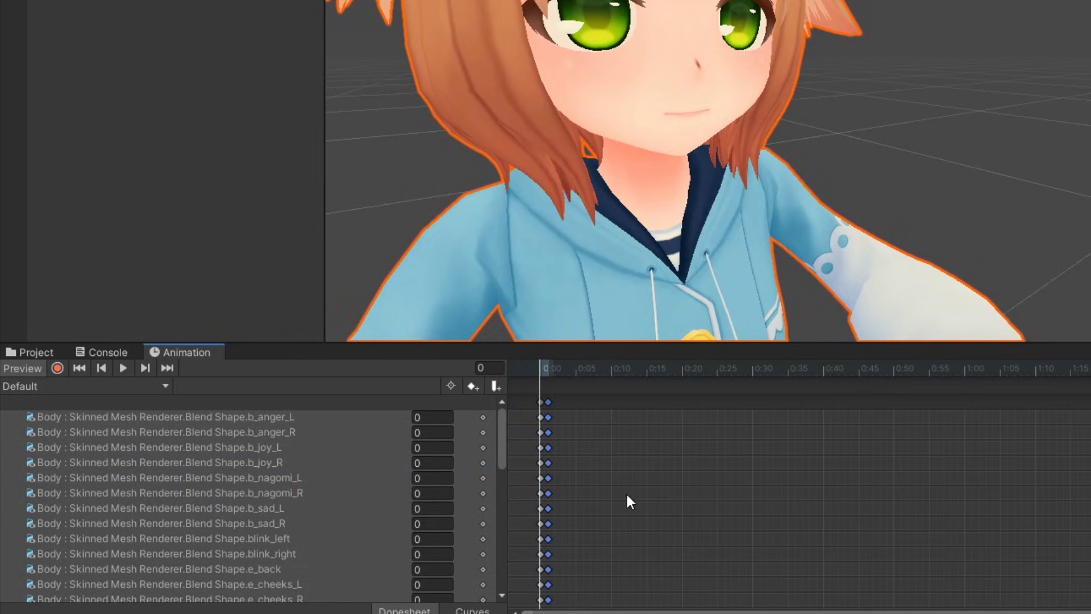
{"action": "left_click", "coordinate": [653, 507]}
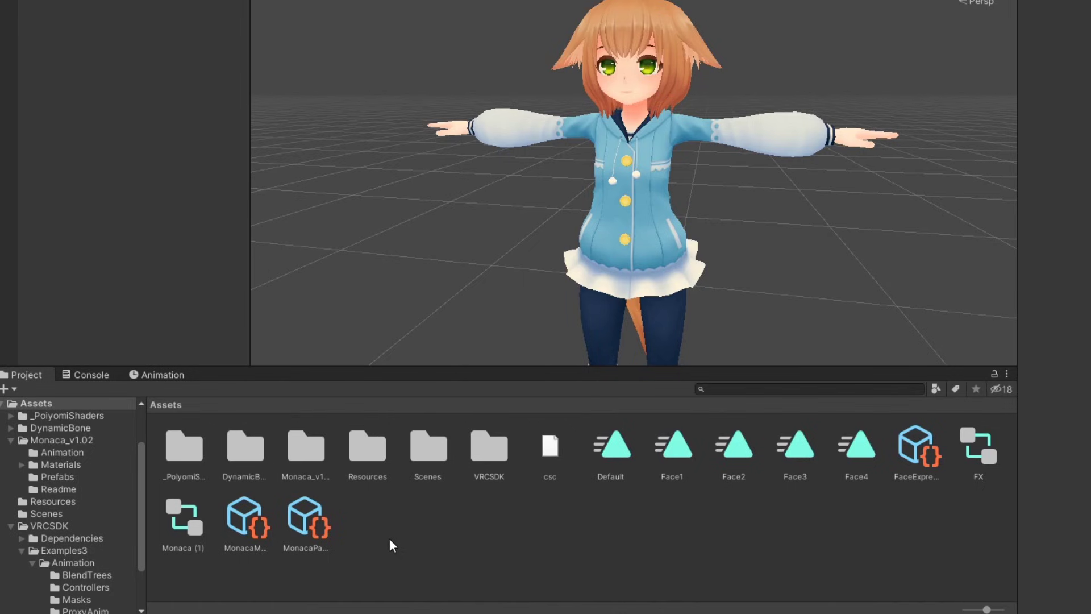
Add a Bool parameter named FaceBlend to the MonacaParam expression parameters.
{"action": "left_click", "coordinate": [306, 520]}
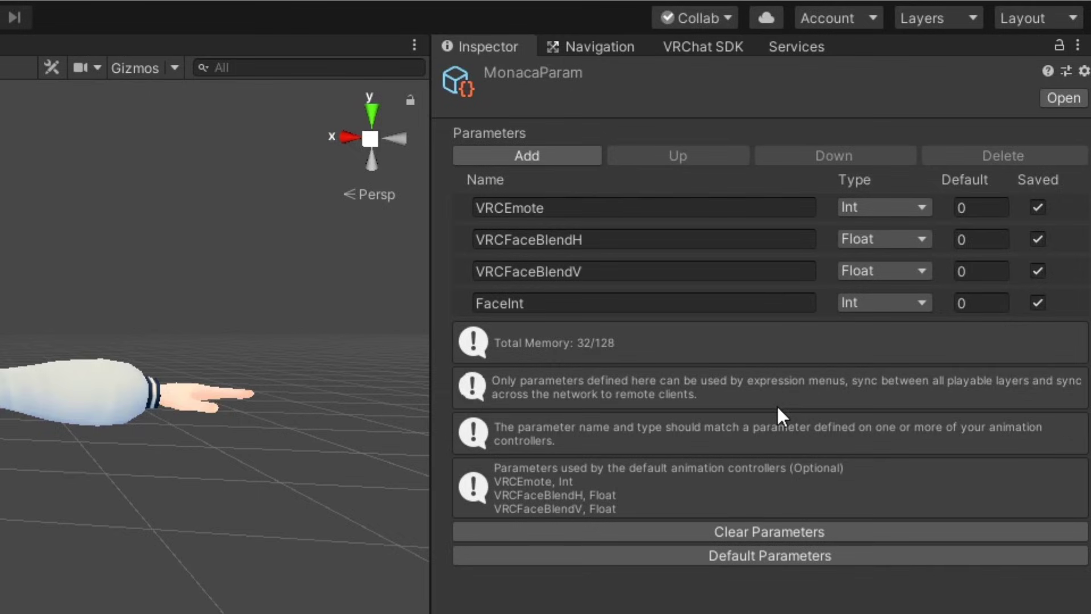
{"action": "left_click", "coordinate": [558, 157]}
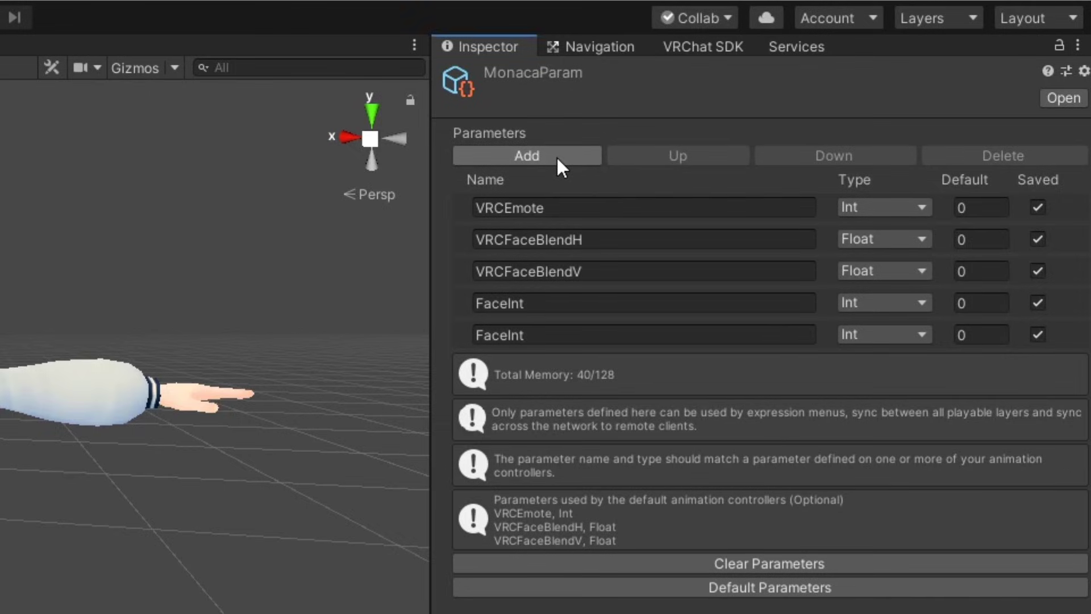
{"action": "left_click", "coordinate": [856, 339]}
{"action": "left_click", "coordinate": [888, 411]}
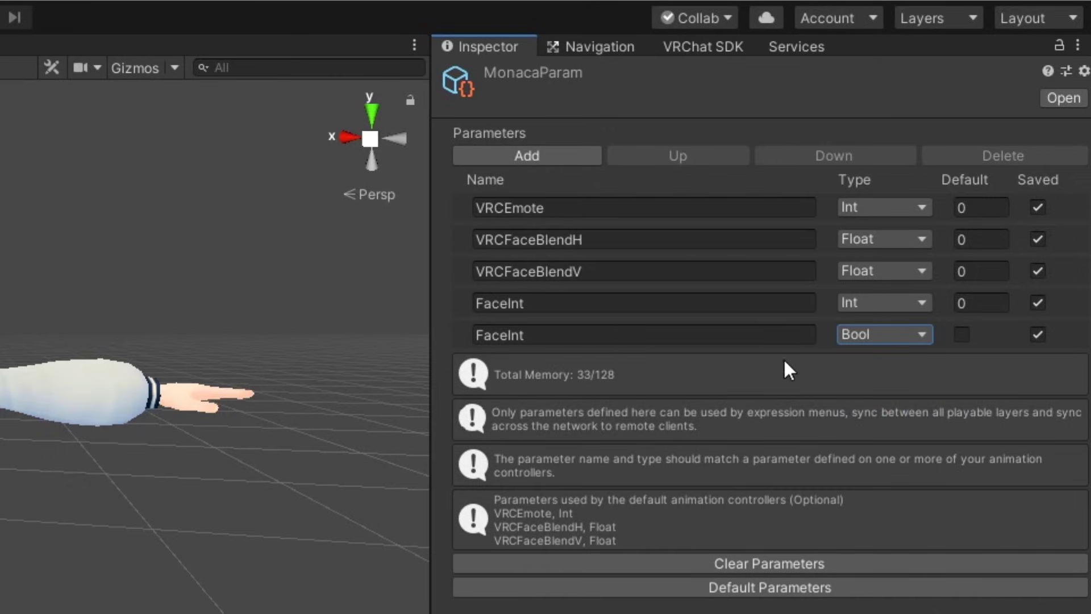
{"action": "left_click", "coordinate": [732, 337]}
{"action": "type", "text": "F"}
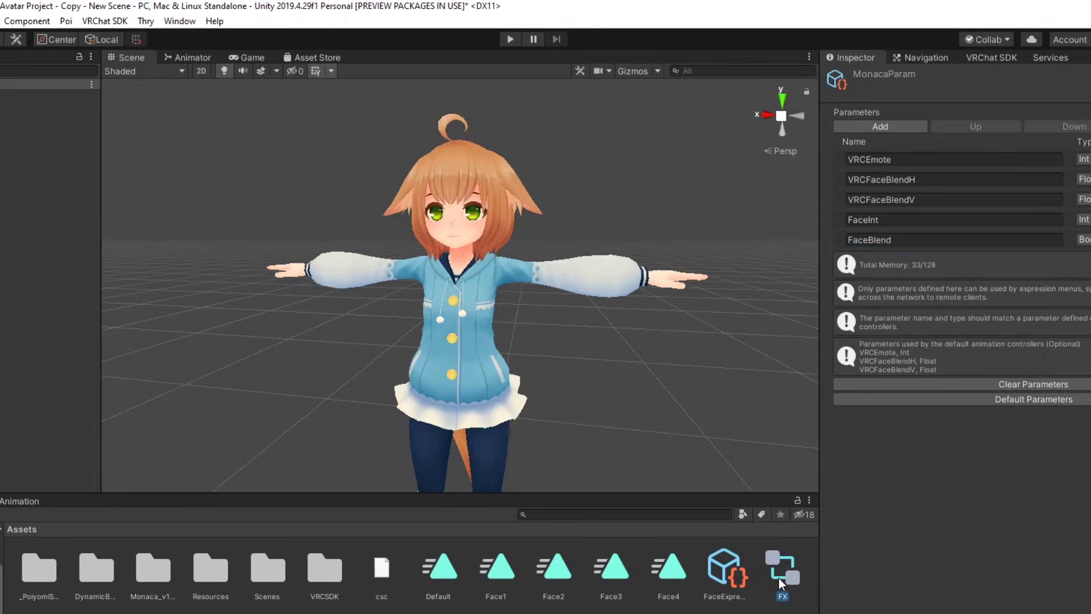
Open the FX controller and add two Float parameters named VRCFaceBlendH and VRCFaceBlendV.
{"action": "double_click", "coordinate": [778, 578]}
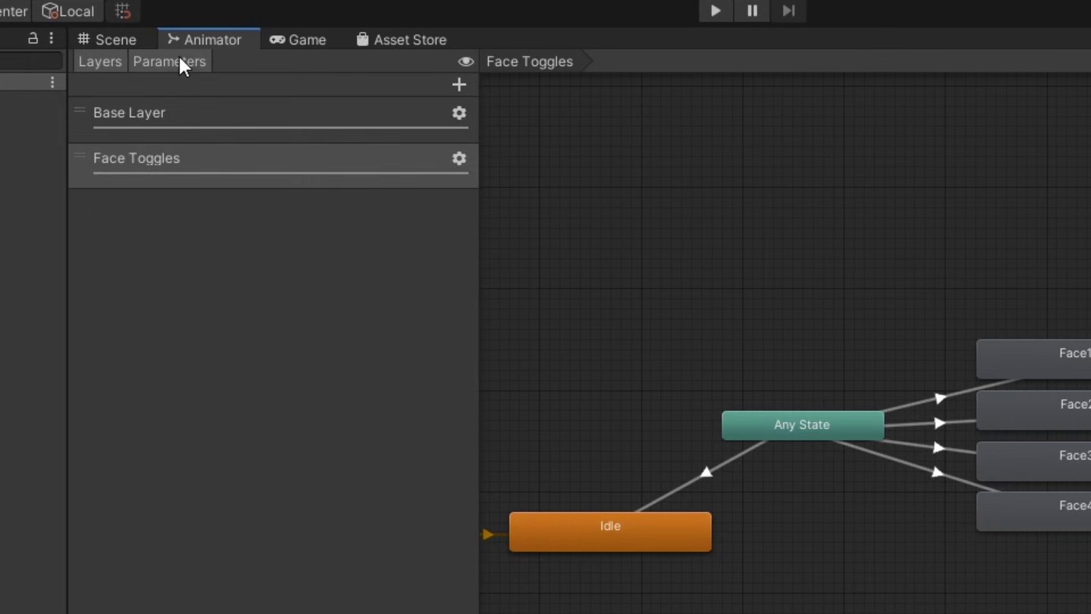
{"action": "left_click", "coordinate": [166, 71]}
{"action": "left_click", "coordinate": [345, 85]}
{"action": "left_click", "coordinate": [370, 102]}
{"action": "type", "text": "VRCFaceBlendH"}
{"action": "left_click", "coordinate": [348, 86]}
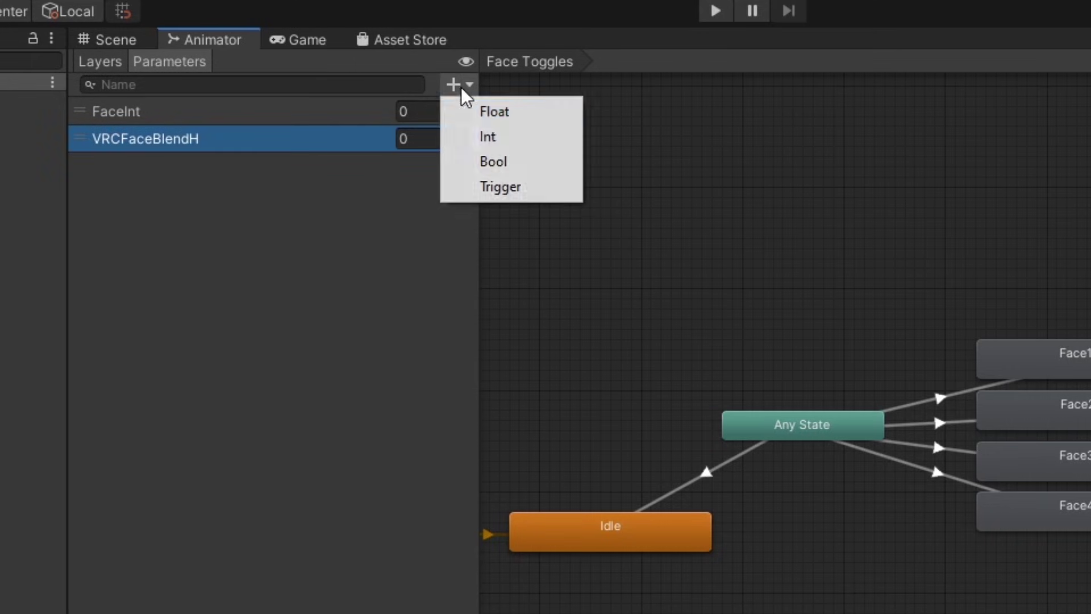
{"action": "left_click", "coordinate": [495, 112]}
{"action": "type", "text": "VRCFaceBlendV"}
{"action": "key", "text": "Return"}
Add a Bool parameter named FaceBlend to the FX controller.
{"action": "left_click", "coordinate": [458, 84]}
{"action": "left_click", "coordinate": [507, 163]}
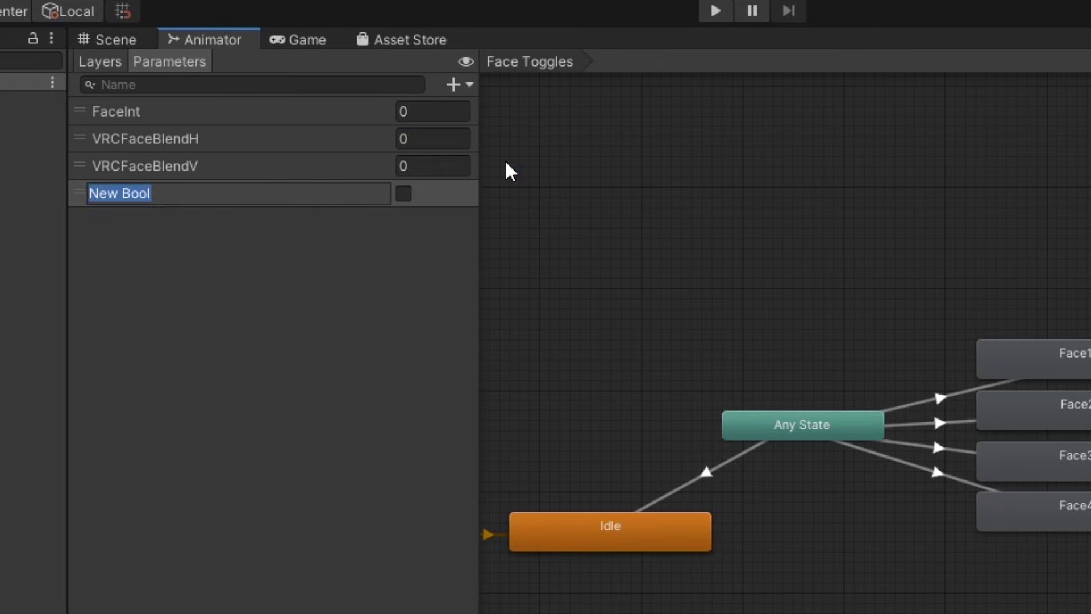
{"action": "type", "text": "FaceBlend"}
{"action": "key", "text": "Return"}
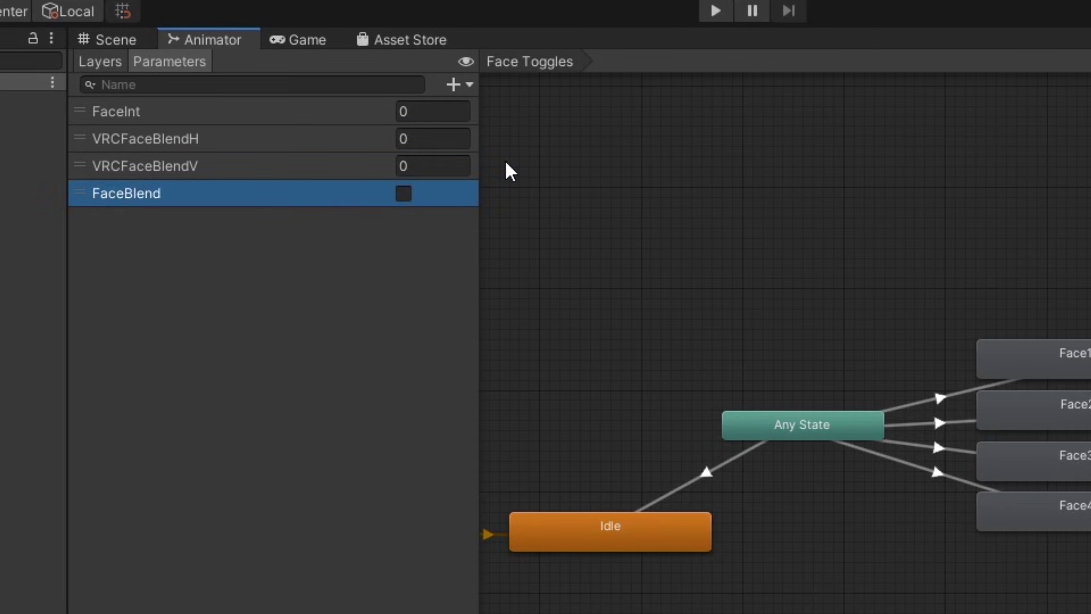
Add an FX layer named Face Blend and raise its weight to the maximum.
{"action": "left_click", "coordinate": [100, 61]}
{"action": "left_click", "coordinate": [459, 84]}
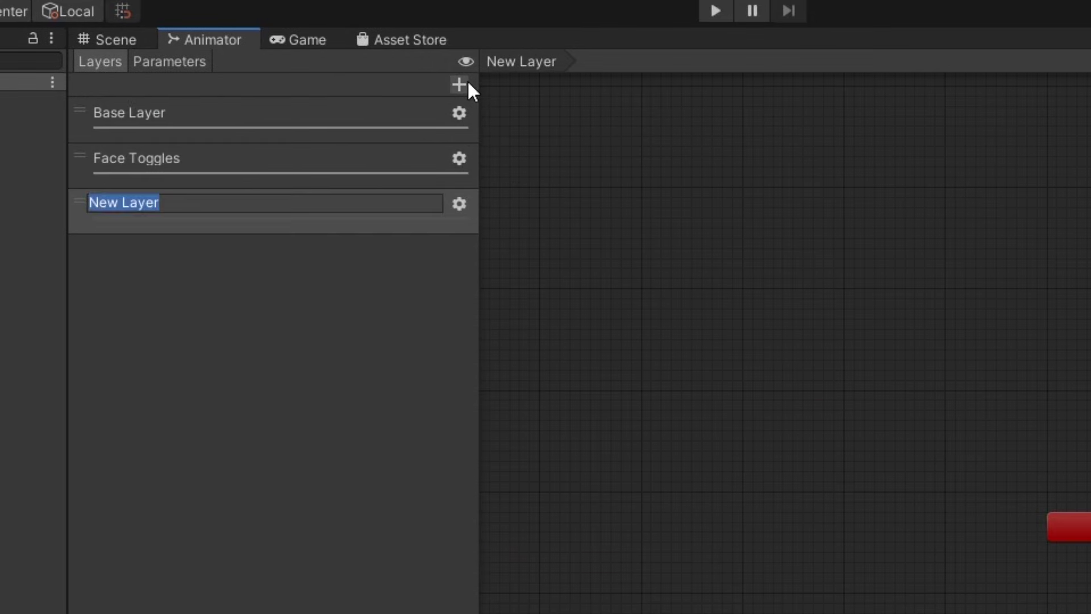
{"action": "type", "text": "Face Blend"}
{"action": "key", "text": "Return"}
{"action": "left_click", "coordinate": [459, 204]}
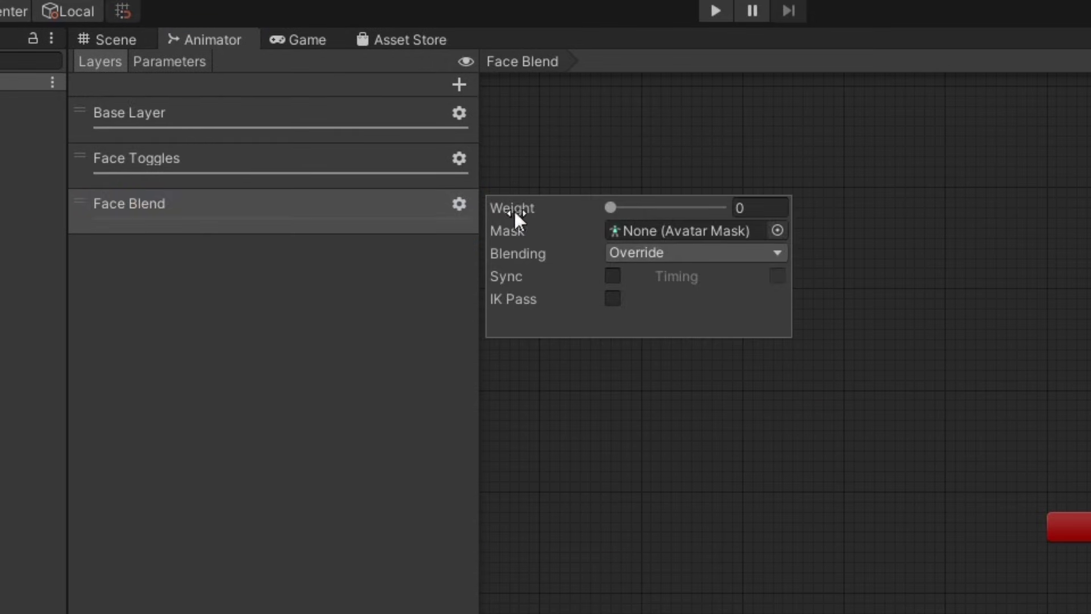
{"action": "left_click_drag", "start_coordinate": [625, 207], "coordinate": [775, 208]}
{"action": "left_click", "coordinate": [862, 212]}
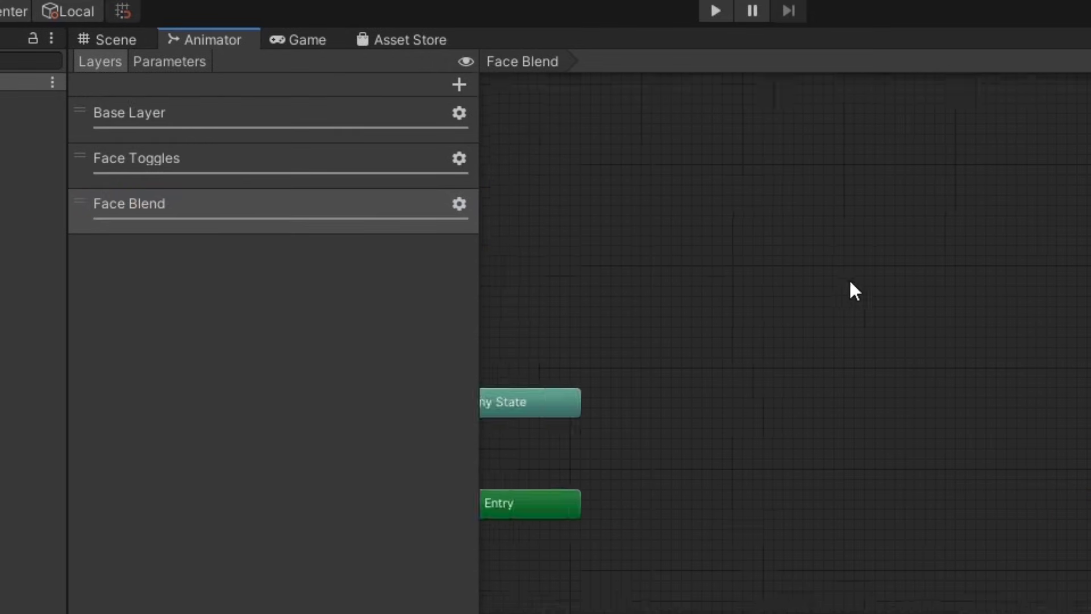
Create an empty state named Idle in the Face Blend layer.
{"action": "right_click", "coordinate": [466, 384]}
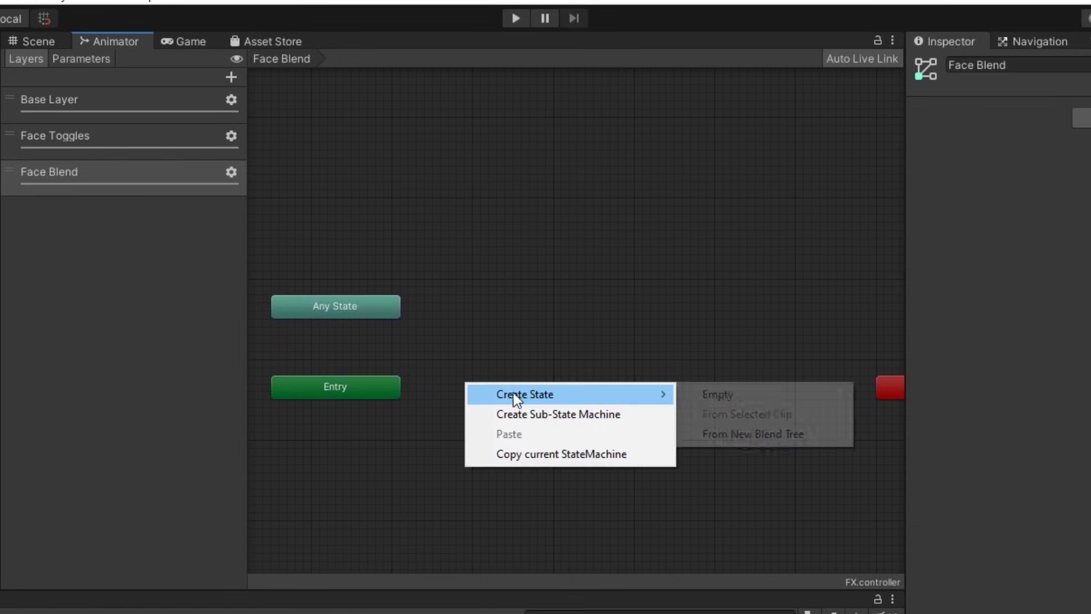
{"action": "left_click", "coordinate": [717, 393]}
{"action": "left_click", "coordinate": [1060, 63]}
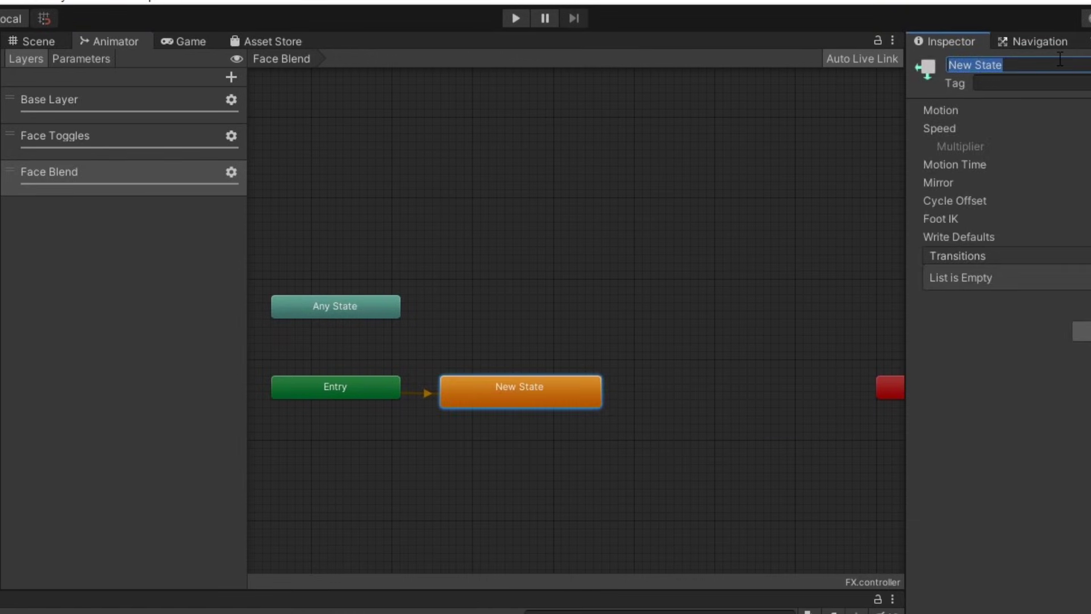
{"action": "type", "text": "Idle"}
{"action": "left_click", "coordinate": [633, 320]}
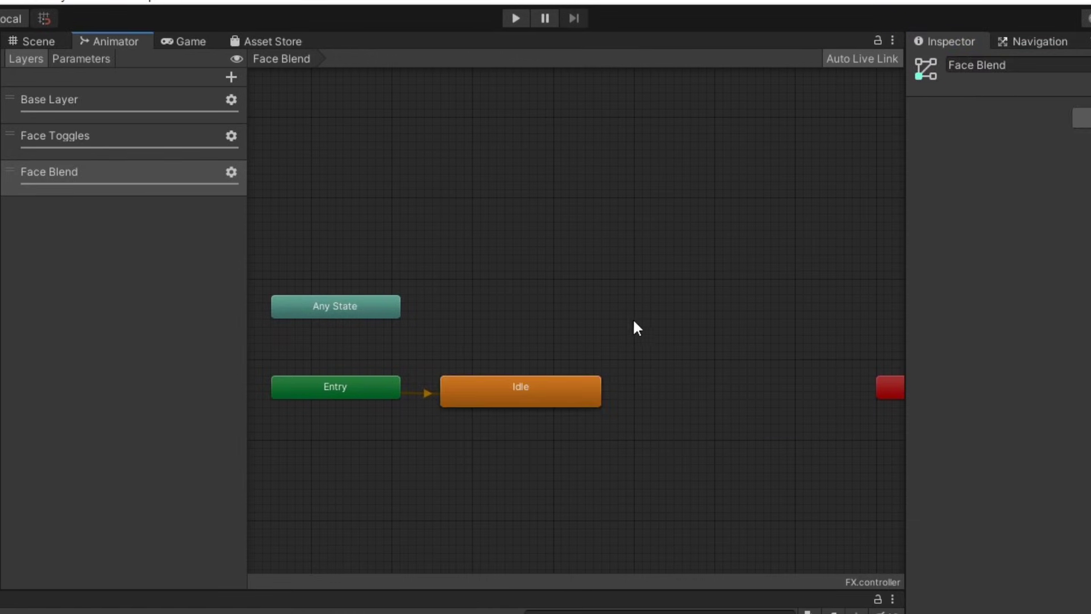
Create a state from a new blend tree beside the Idle state in the Face Blend layer.
{"action": "right_click", "coordinate": [671, 379]}
{"action": "mouse_move", "coordinate": [726, 390]}
{"action": "left_click", "coordinate": [915, 431]}
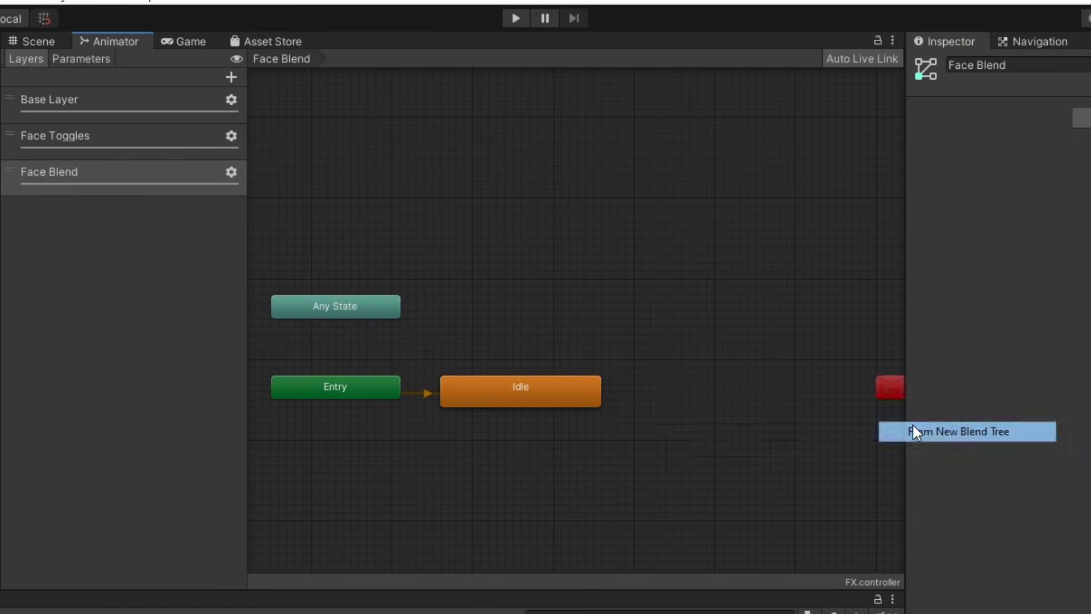
{"action": "left_click", "coordinate": [752, 390]}
Make a transition from Idle to Blend Tree with the condition FaceBlend true.
{"action": "right_click", "coordinate": [548, 391]}
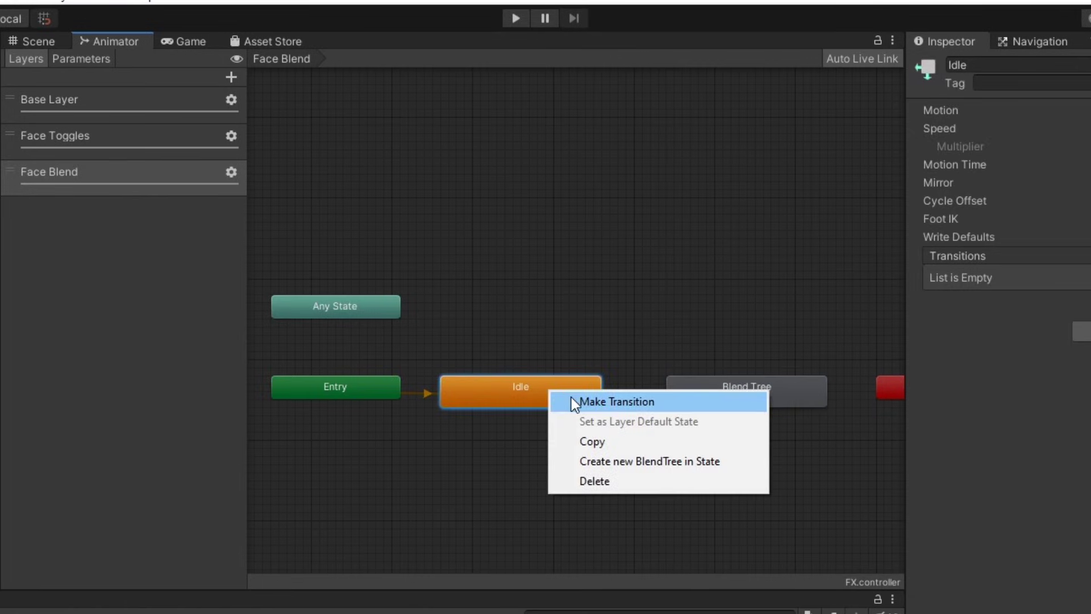
{"action": "left_click", "coordinate": [572, 401]}
{"action": "left_click", "coordinate": [688, 401]}
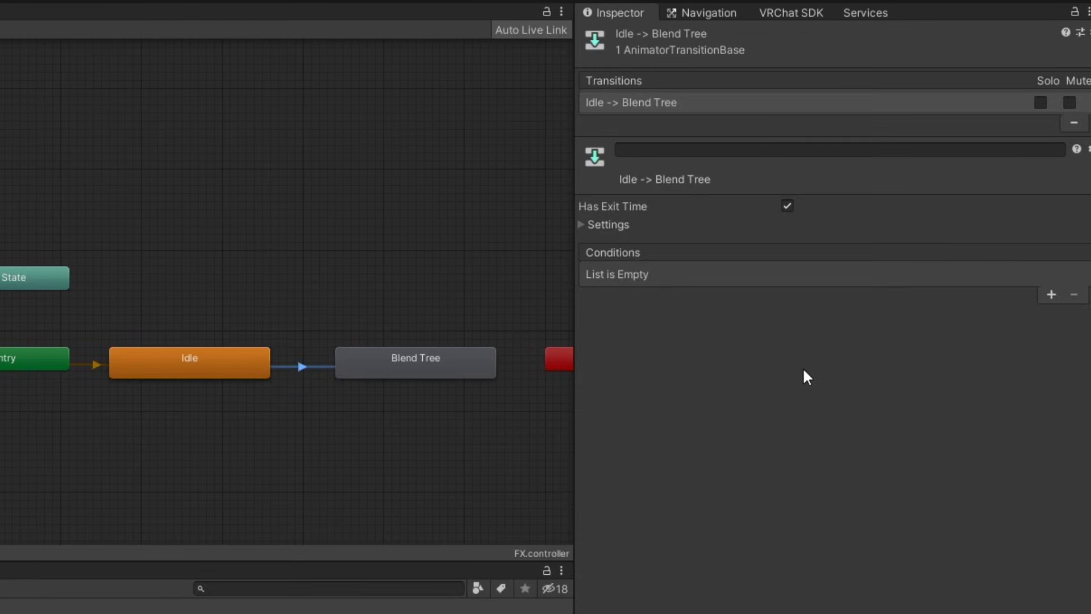
{"action": "left_click", "coordinate": [1050, 294]}
{"action": "left_click", "coordinate": [735, 274]}
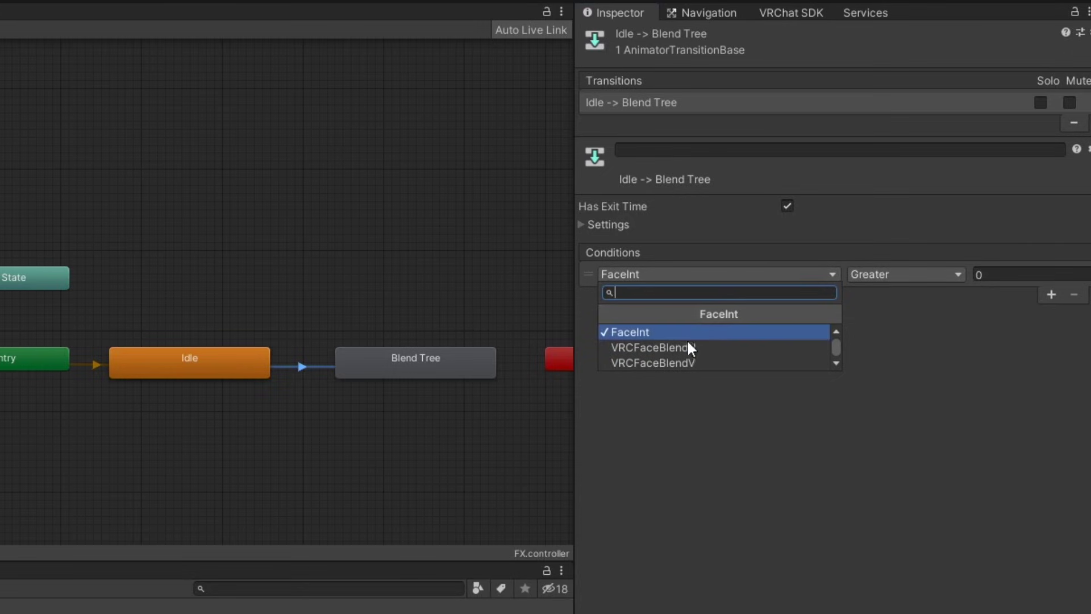
{"action": "scroll", "coordinate": [676, 363], "scroll_direction": "down", "scroll_amount": 1}
{"action": "left_click", "coordinate": [674, 364]}
Make a transition from Blend Tree back to Idle with the condition FaceBlend false.
{"action": "right_click", "coordinate": [408, 366]}
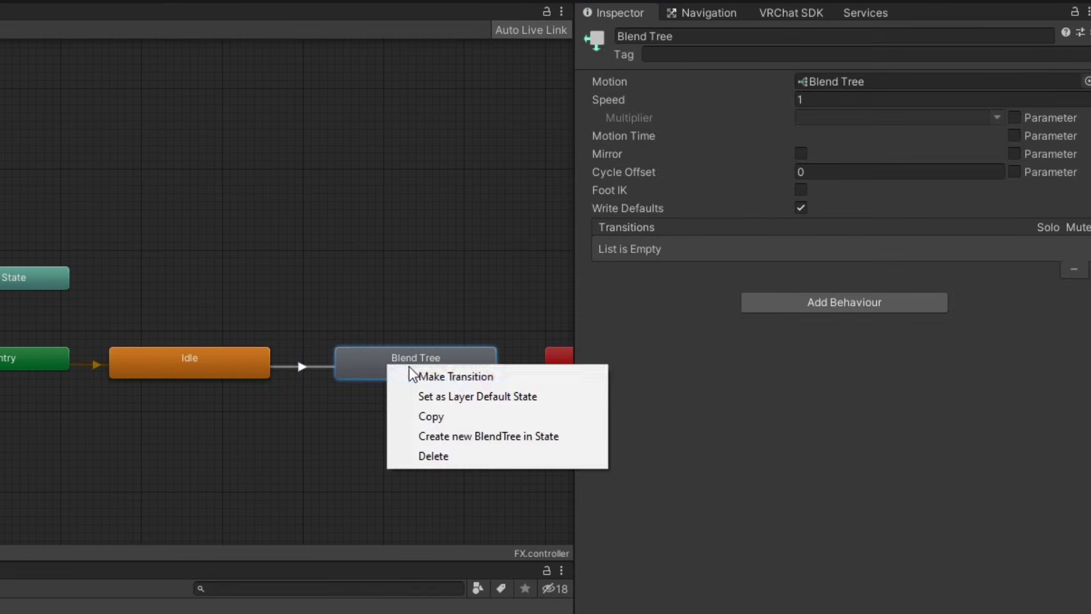
{"action": "left_click", "coordinate": [418, 375]}
{"action": "left_click", "coordinate": [250, 363]}
{"action": "left_click", "coordinate": [821, 276]}
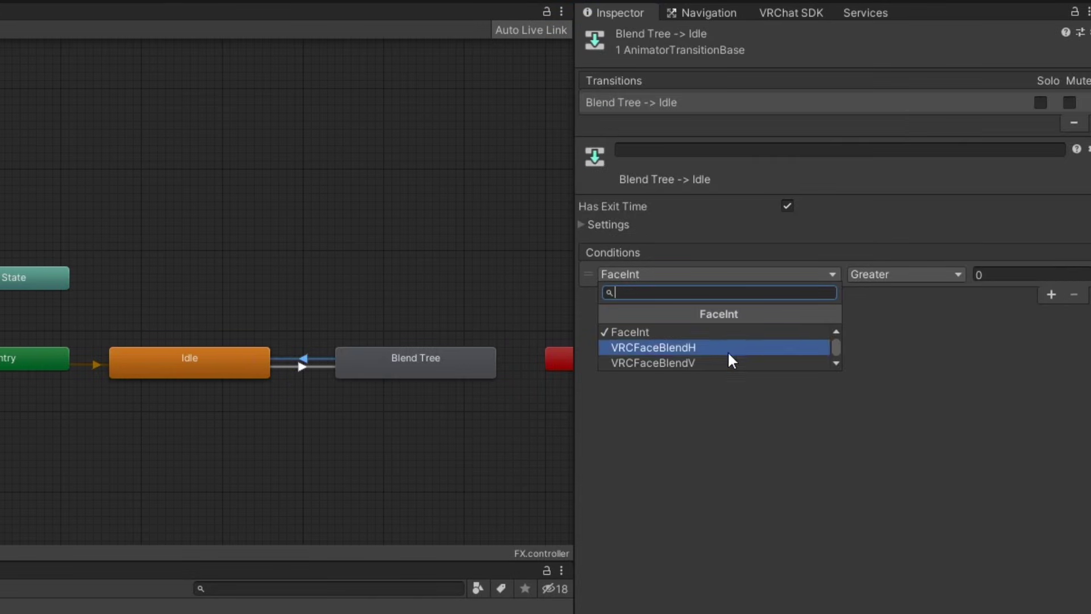
{"action": "scroll", "coordinate": [718, 361], "scroll_direction": "down", "scroll_amount": 1}
{"action": "left_click", "coordinate": [716, 361]}
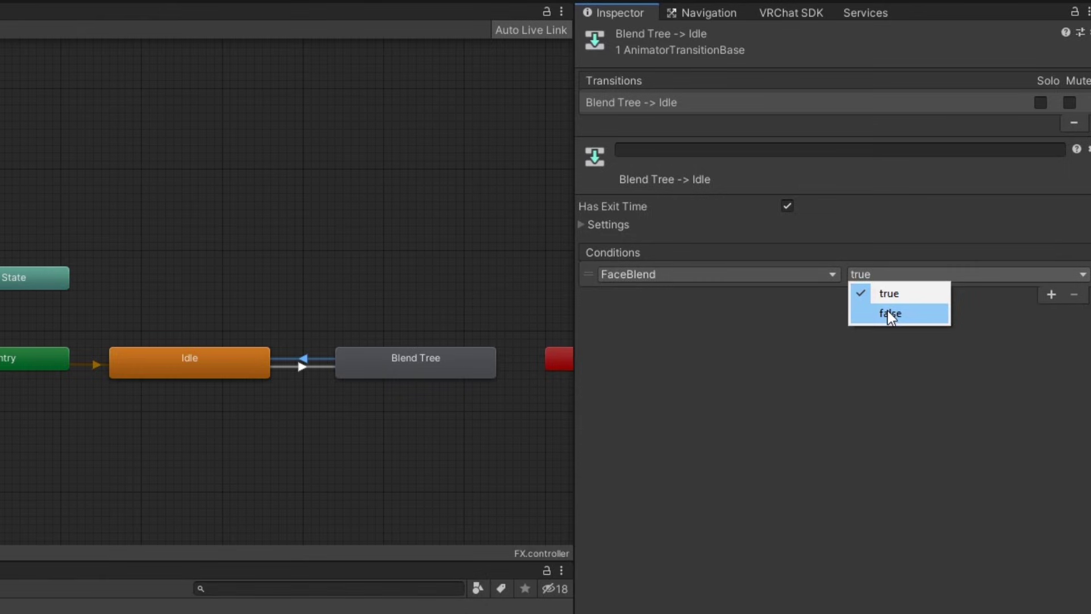
{"action": "left_click", "coordinate": [888, 311]}
{"action": "left_click", "coordinate": [520, 380]}
Open the blend tree and set it to 2D Freeform Directional with VRCFaceBlendH and VRCFaceBlendV as its parameters.
{"action": "double_click", "coordinate": [394, 373]}
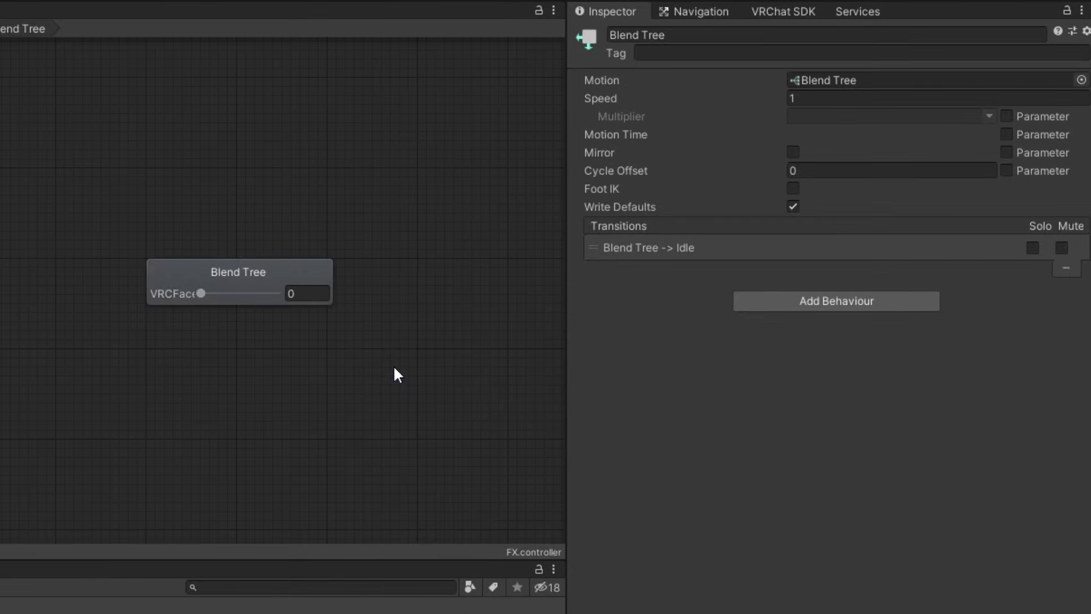
{"action": "left_click", "coordinate": [750, 51]}
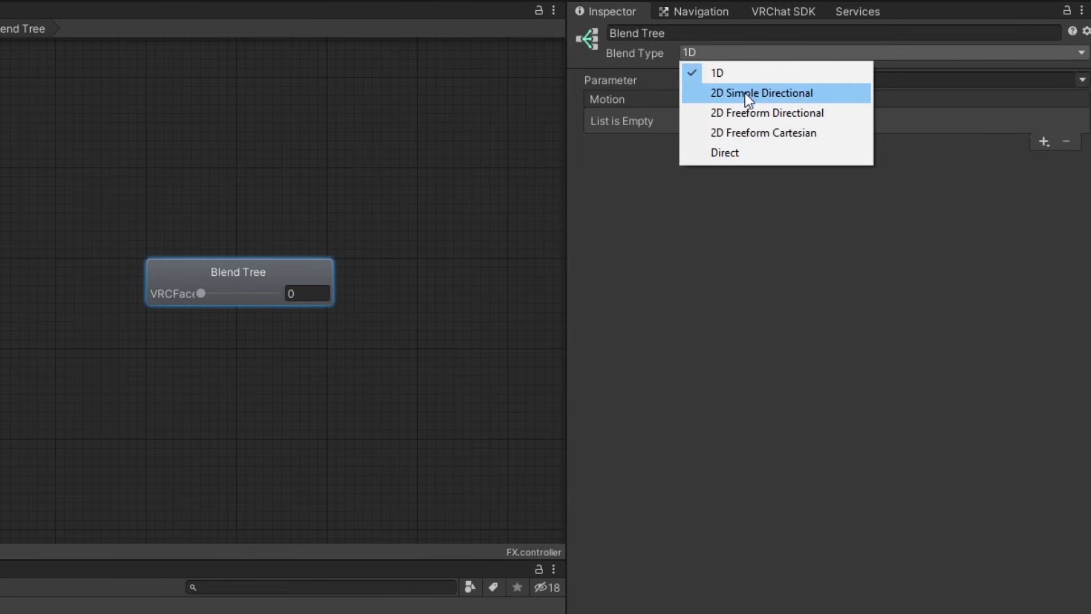
{"action": "left_click", "coordinate": [745, 112]}
{"action": "left_click", "coordinate": [928, 81]}
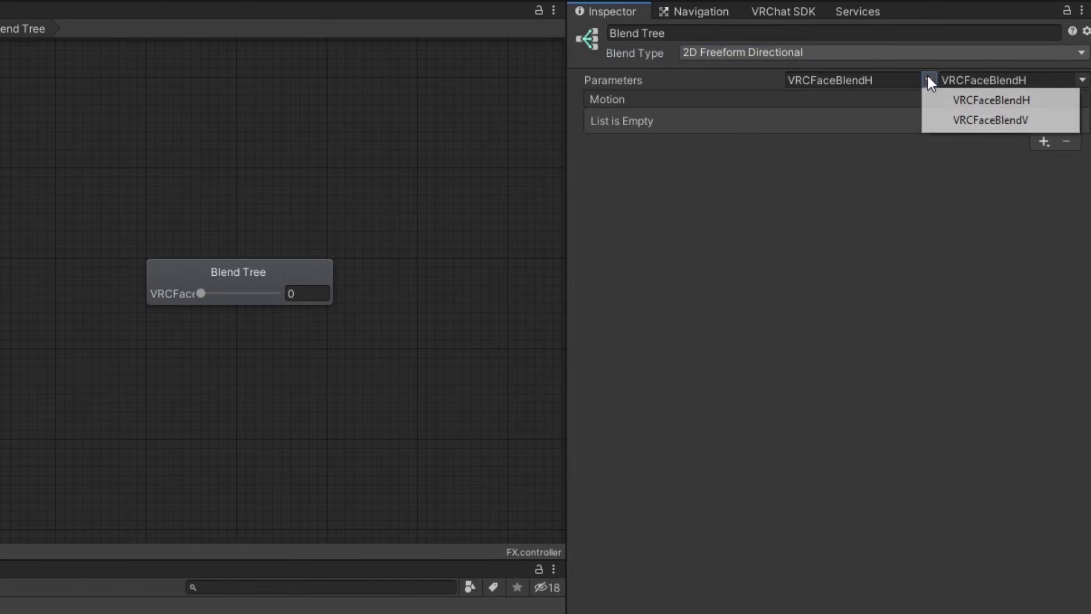
{"action": "left_click", "coordinate": [943, 97]}
{"action": "left_click", "coordinate": [1049, 82]}
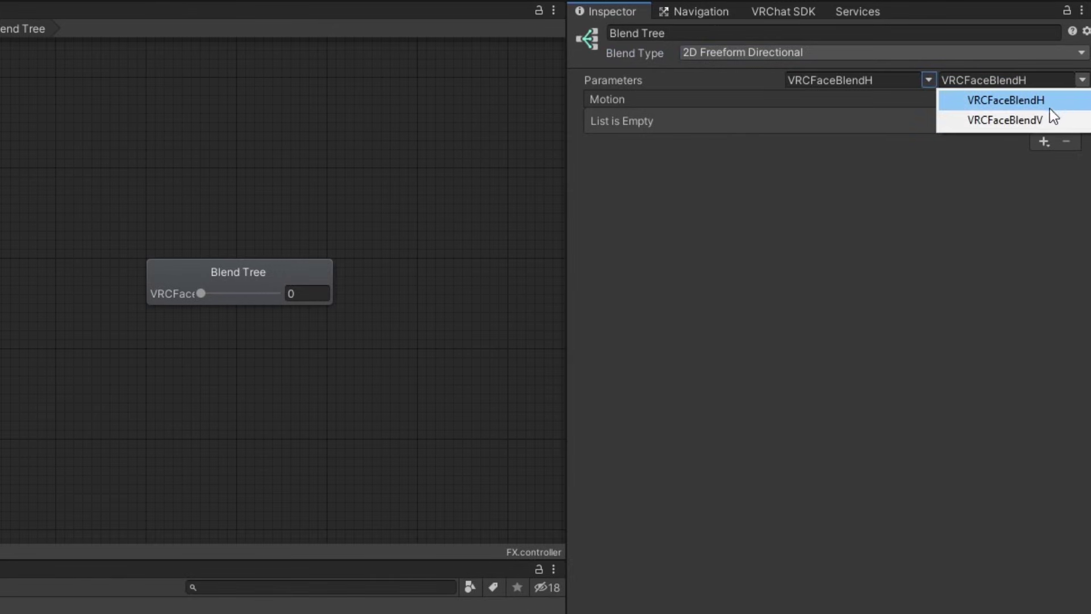
{"action": "left_click", "coordinate": [1034, 118]}
Add five motion fields to the 2D Freeform Directional blend tree.
{"action": "left_click", "coordinate": [1044, 141]}
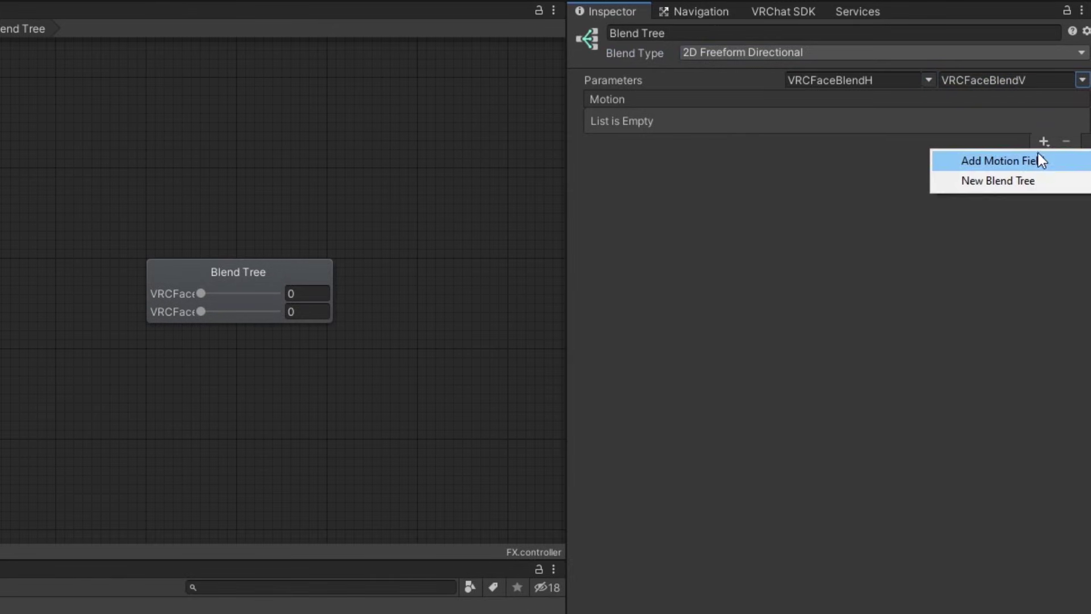
{"action": "left_click", "coordinate": [1045, 161]}
{"action": "left_click", "coordinate": [1044, 141]}
{"action": "left_click", "coordinate": [1045, 159]}
{"action": "left_click", "coordinate": [1045, 378]}
{"action": "left_click", "coordinate": [1045, 397]}
{"action": "left_click", "coordinate": [1044, 397]}
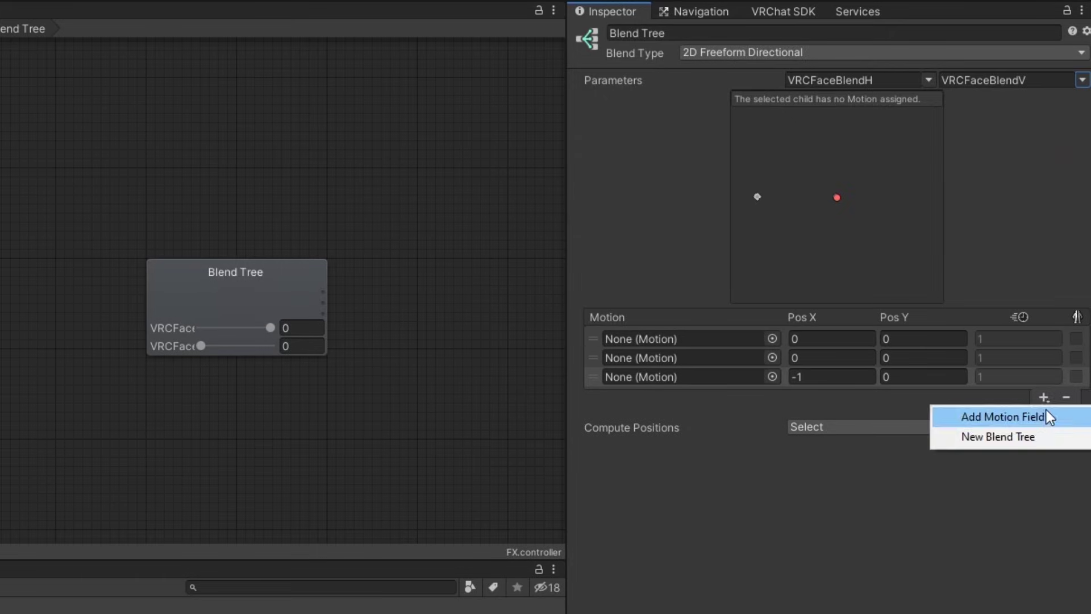
{"action": "left_click", "coordinate": [1045, 415]}
{"action": "left_click", "coordinate": [1044, 416]}
{"action": "left_click", "coordinate": [1054, 432]}
Assign the Face1, Face2, Default, Face3 and Face4 animation clips to the blend tree's five motion fields, in that order.
{"action": "left_click_drag", "start_coordinate": [271, 539], "coordinate": [738, 312]}
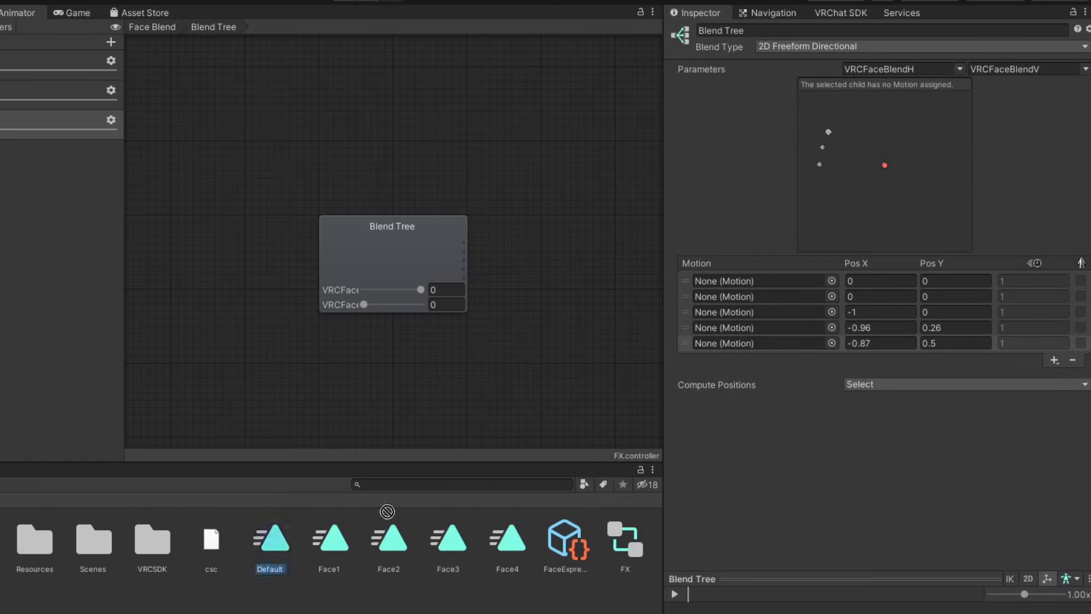
{"action": "left_click_drag", "start_coordinate": [331, 540], "coordinate": [738, 281]}
{"action": "left_click_drag", "start_coordinate": [380, 548], "coordinate": [738, 297]}
{"action": "left_click_drag", "start_coordinate": [448, 540], "coordinate": [739, 329]}
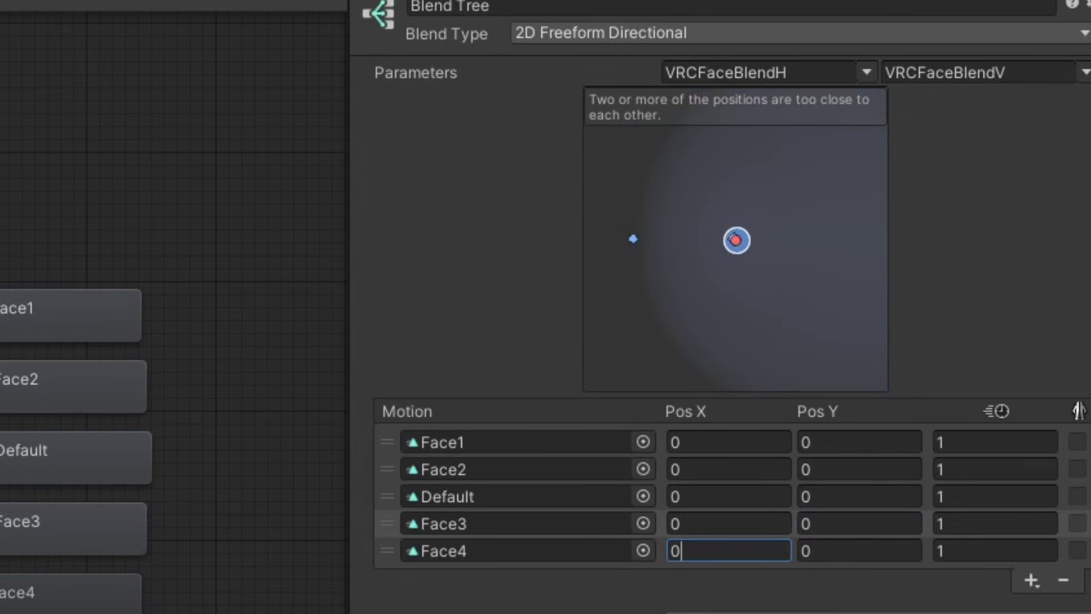
Place Default at 0, 0, set Pos X to 1 for Face1 and -1 for Face2, and set Pos Y to 1 for Face3 and enter Face4's.
{"action": "key", "text": "Return"}
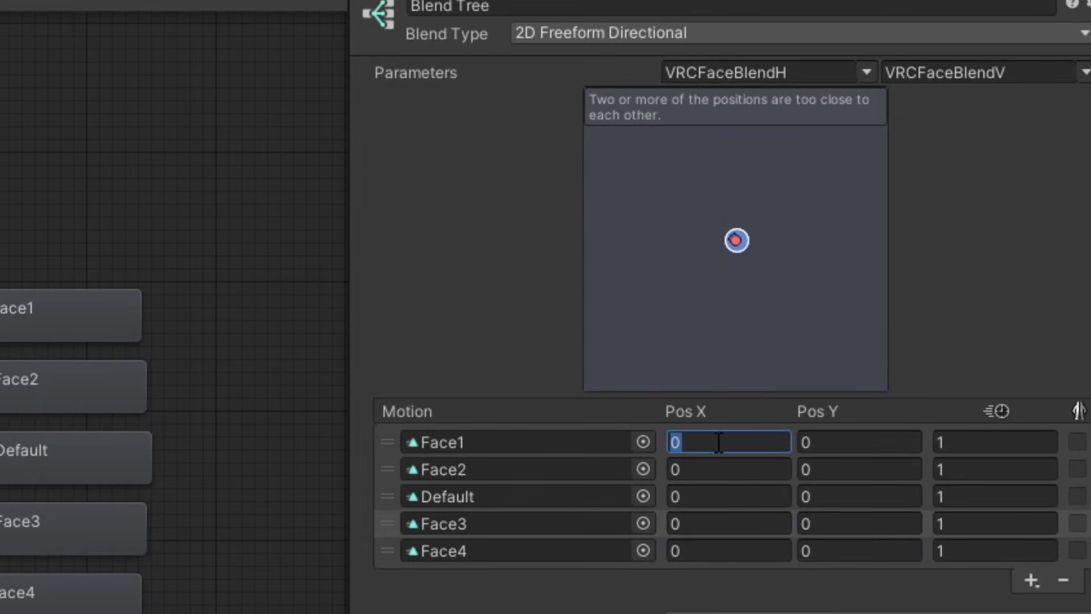
{"action": "left_click", "coordinate": [722, 467]}
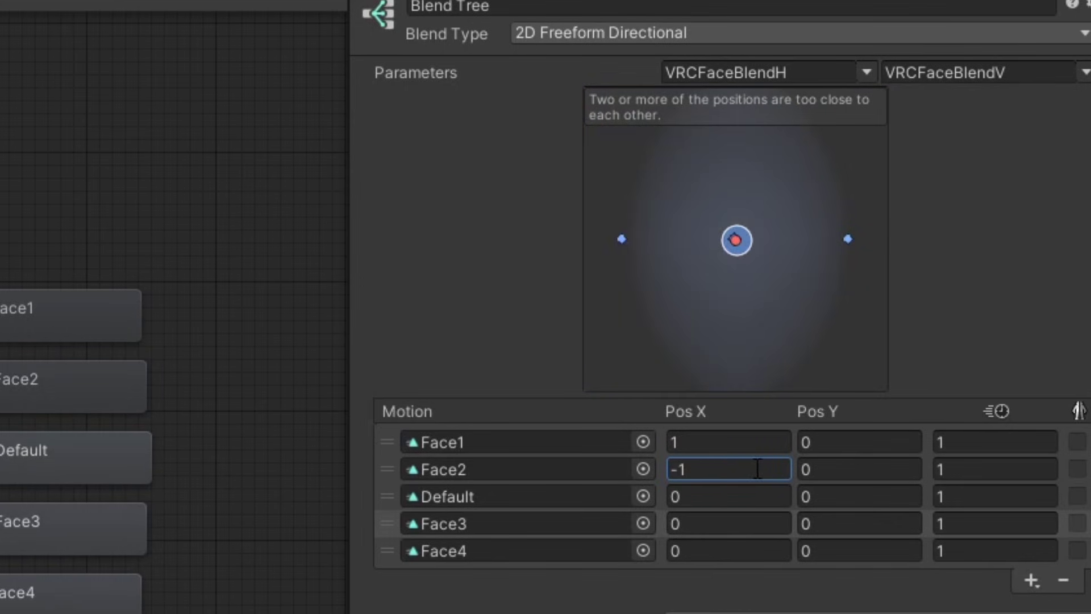
{"action": "left_click", "coordinate": [835, 521]}
{"action": "type", "text": "1"}
{"action": "left_click", "coordinate": [841, 544]}
{"action": "key", "text": "Return"}
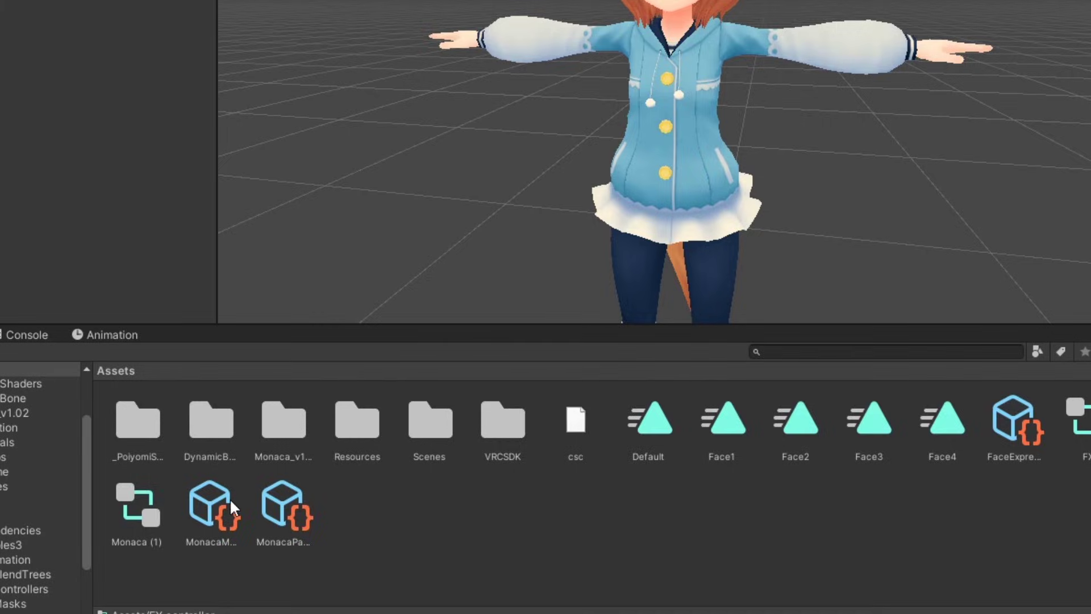
Add a control named Face Blend to MonacaMenu and set its type to Two Axis Puppet.
{"action": "left_click", "coordinate": [230, 498]}
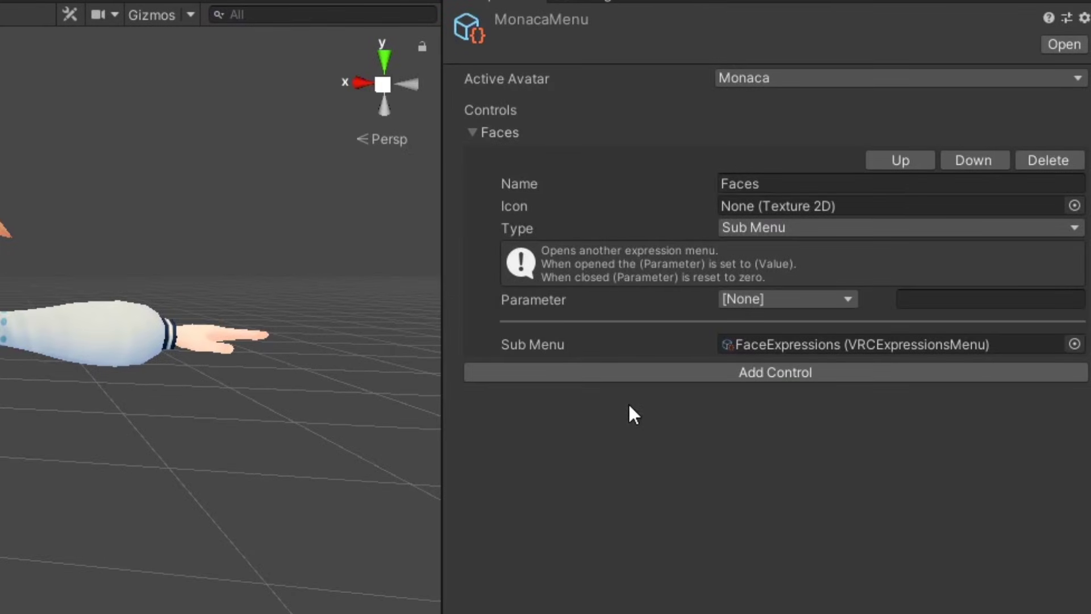
{"action": "left_click", "coordinate": [632, 372]}
{"action": "left_click", "coordinate": [747, 422]}
{"action": "type", "text": "Face Blend"}
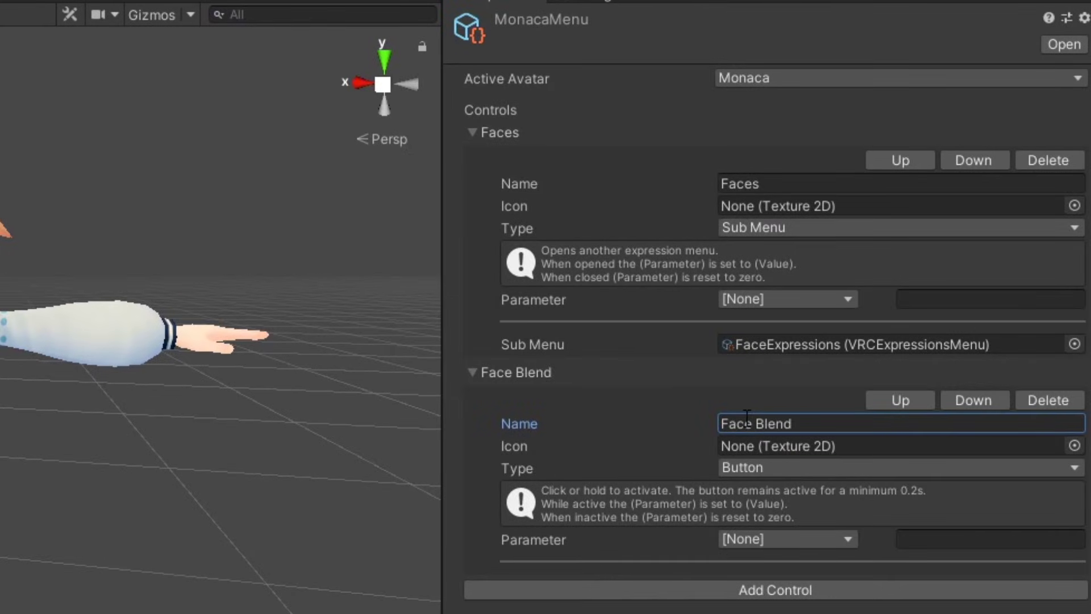
{"action": "left_click", "coordinate": [790, 465]}
{"action": "left_click", "coordinate": [824, 560]}
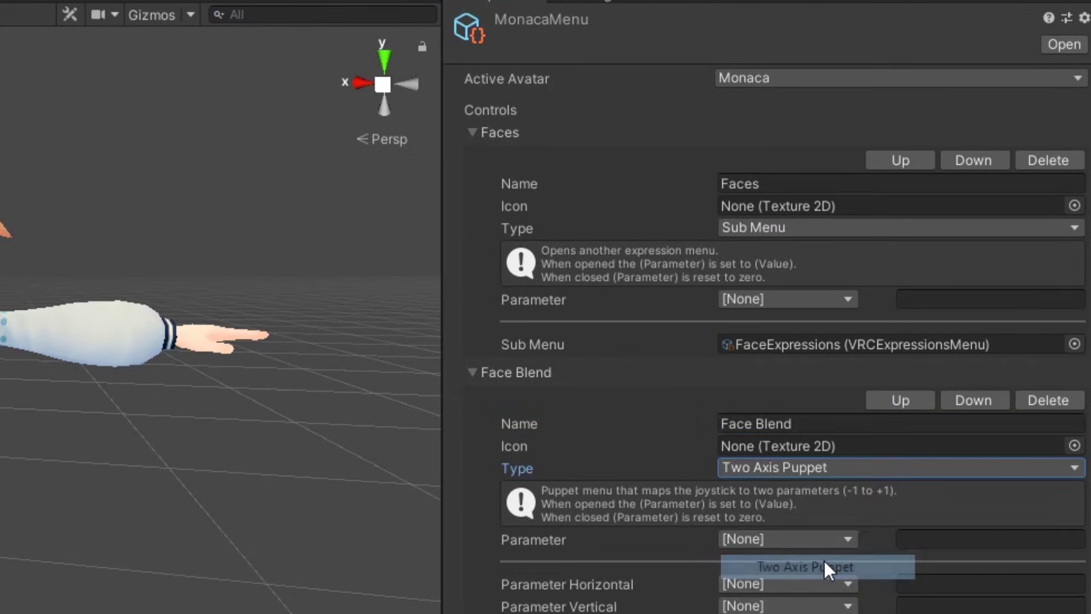
Set the Face Blend control's parameter to FaceBlend, its horizontal parameter to VRCFaceBlendH and its vertical parameter to VRCFaceBlendV.
{"action": "left_click", "coordinate": [847, 538]}
{"action": "left_click", "coordinate": [840, 499]}
{"action": "left_click", "coordinate": [795, 583]}
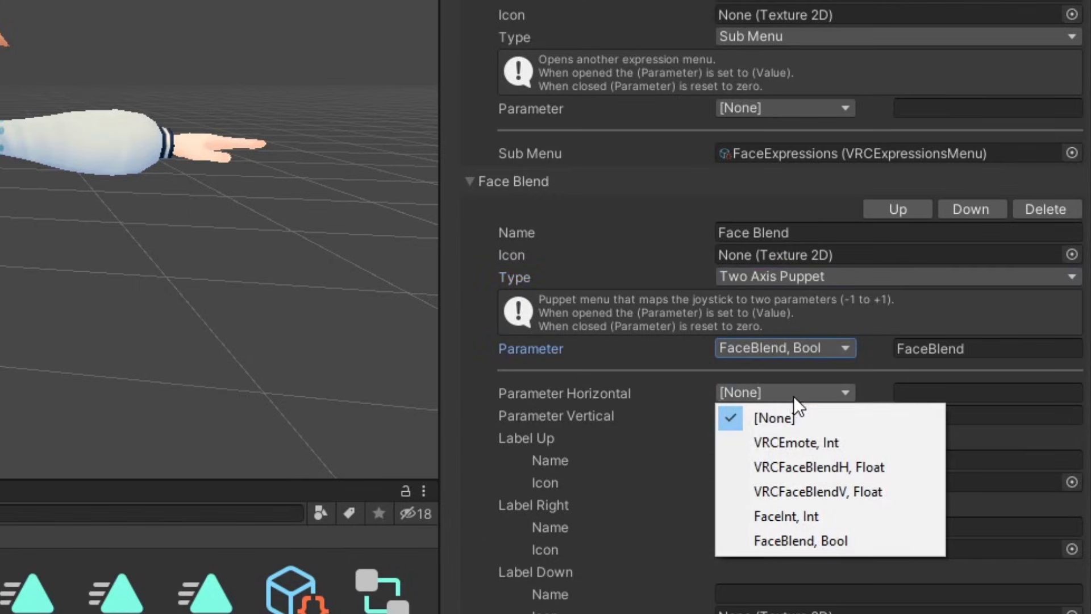
{"action": "left_click", "coordinate": [817, 465]}
{"action": "left_click", "coordinate": [806, 415]}
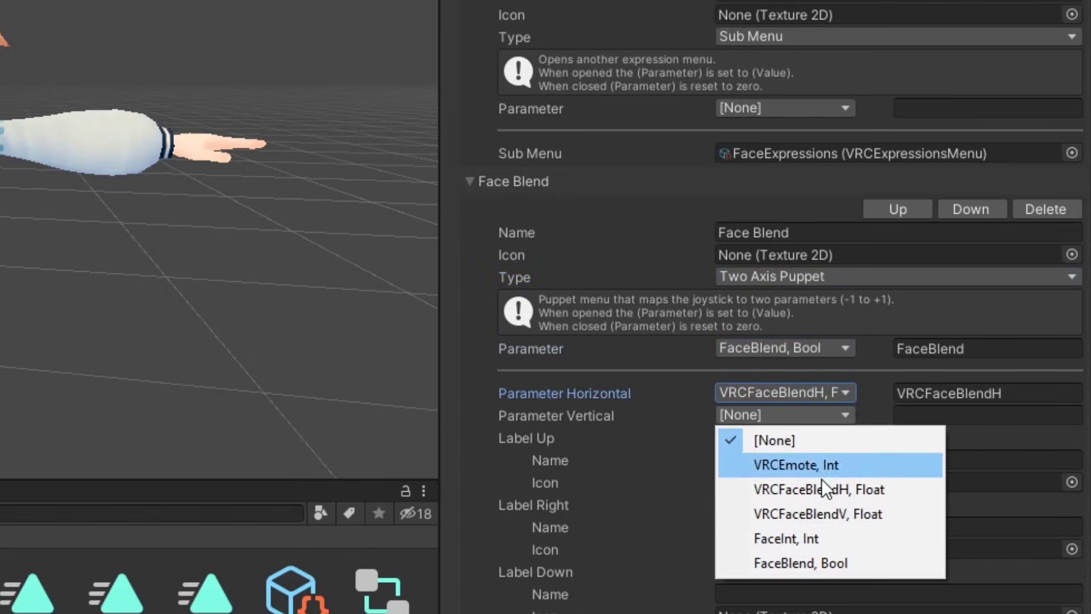
{"action": "left_click", "coordinate": [827, 514]}
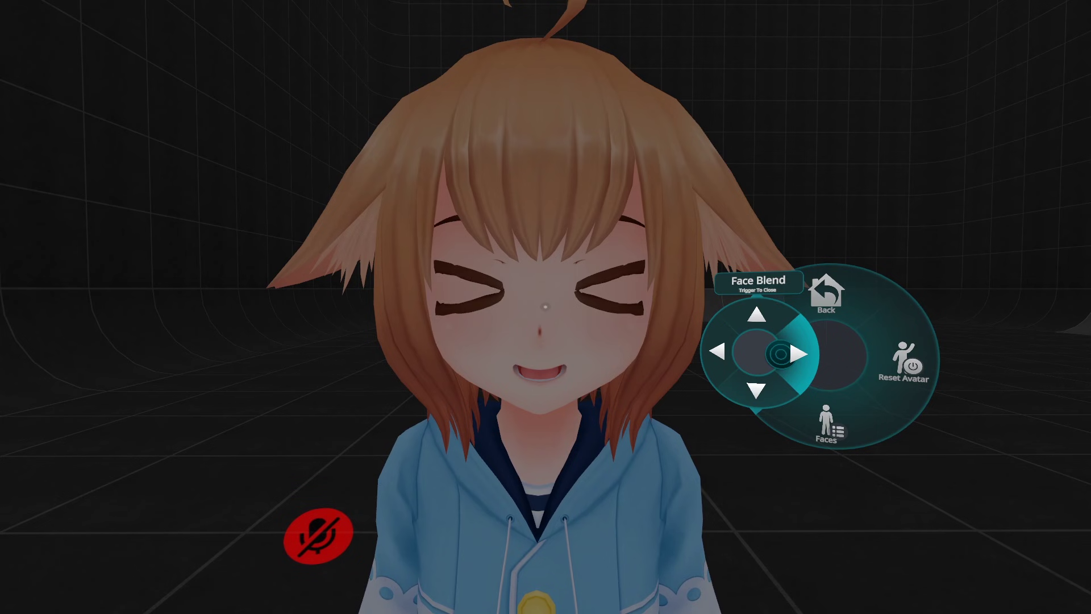
Switch to VRChat and test the Face Blend puppet by moving its joystick from the right extreme to the left extreme.
{"action": "left_click_drag", "start_coordinate": [781, 354], "coordinate": [721, 351]}
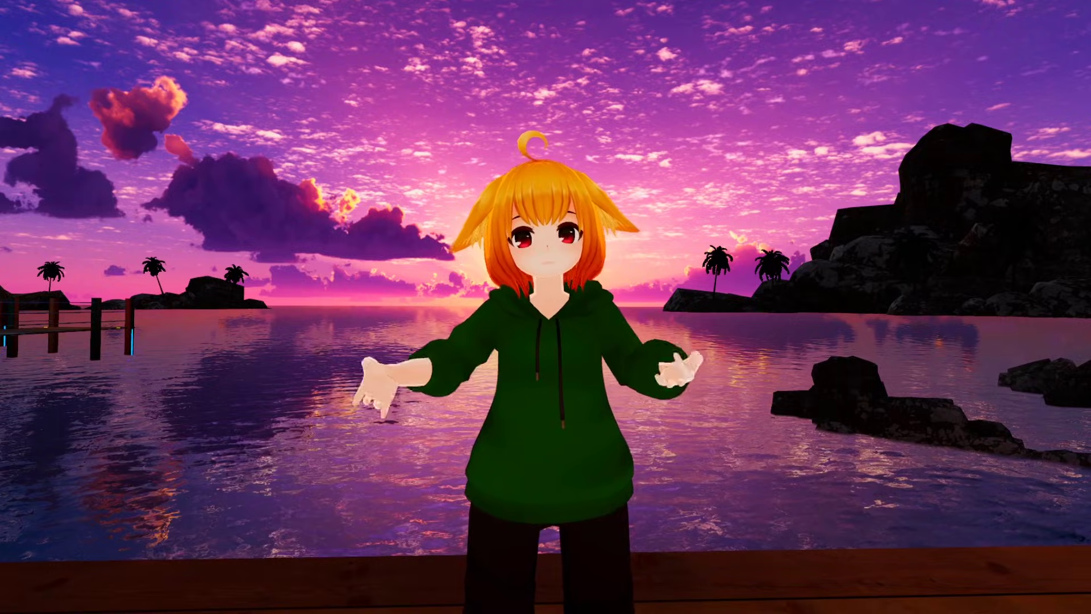